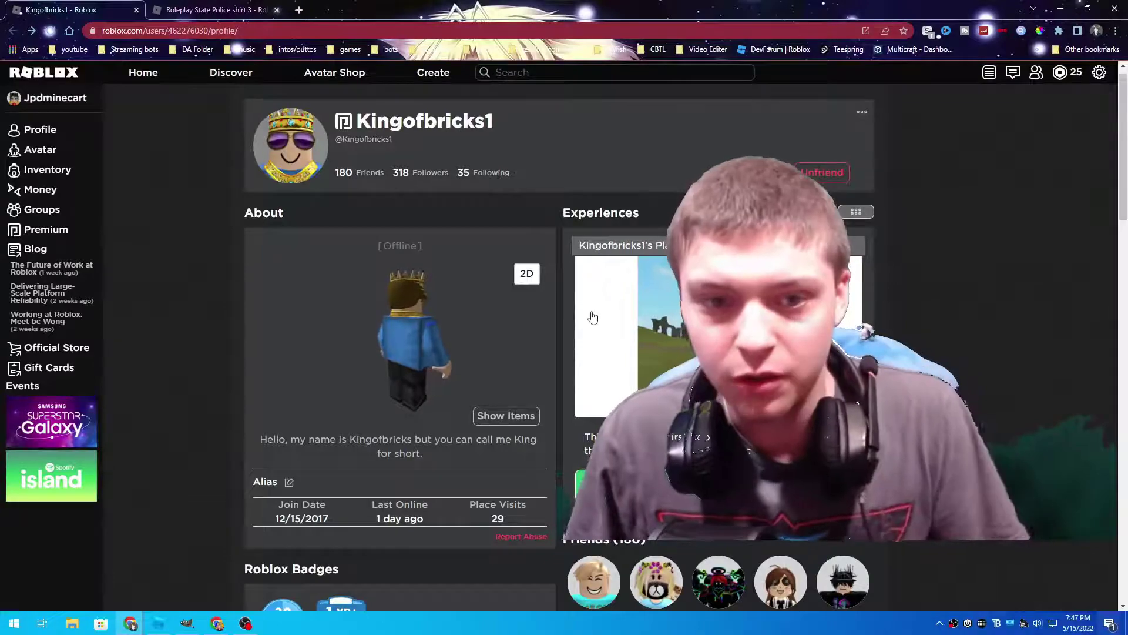
Look through the classic shirts in the inventory of the Roblox profile being shown
scroll(593, 318, "down", 15)
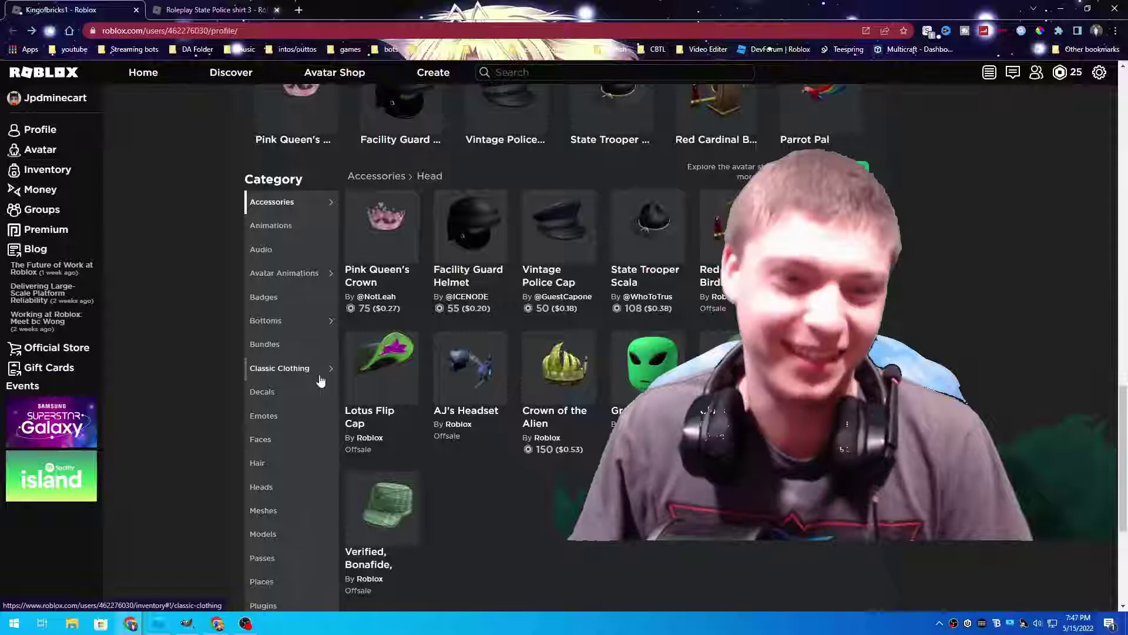
mouse_move(335, 369)
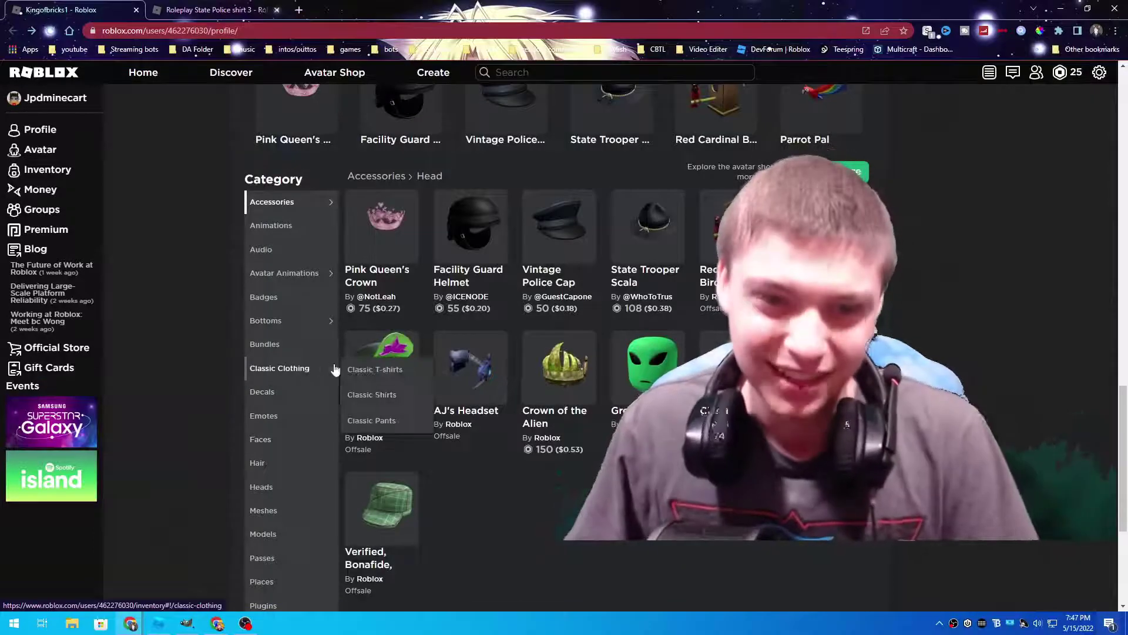
left_click(410, 396)
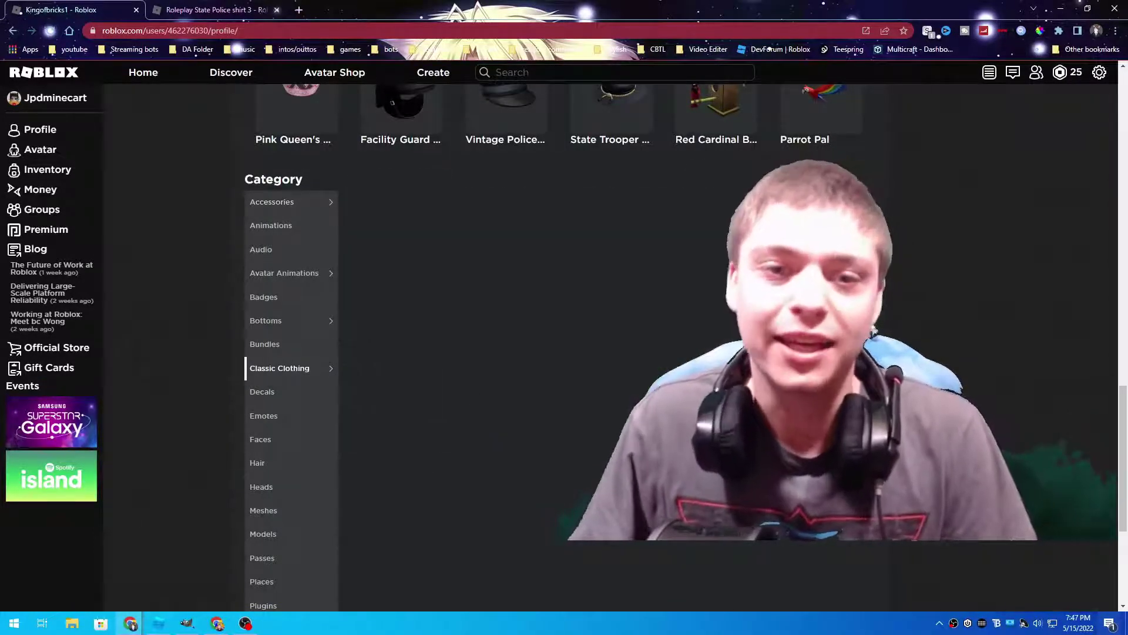
scroll(617, 337, "down", 7)
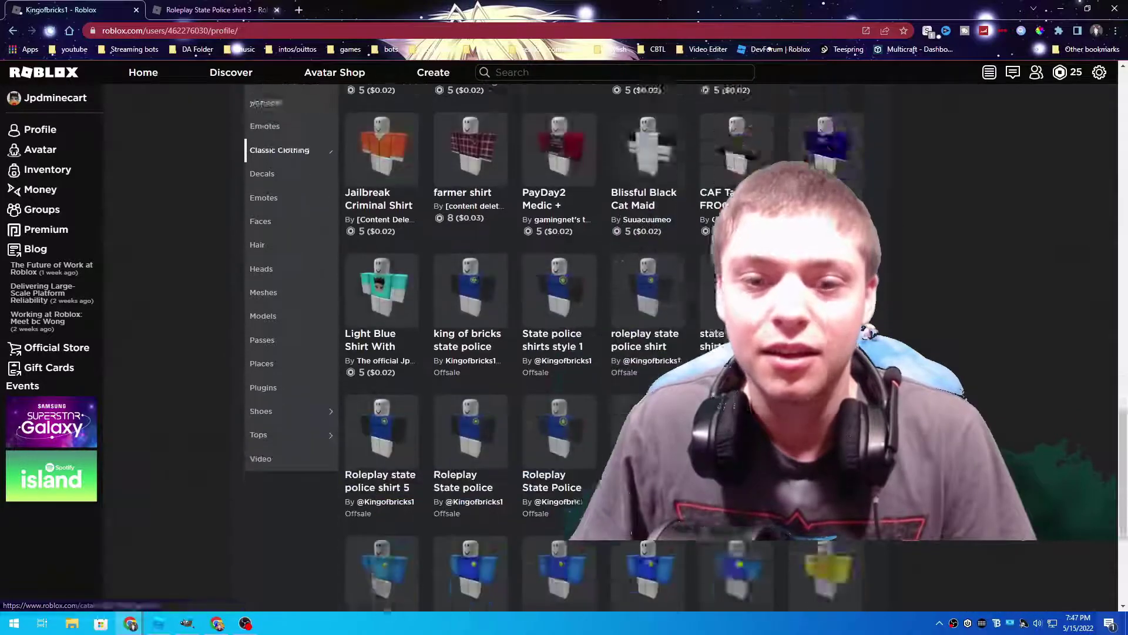
scroll(441, 326, "up", 1)
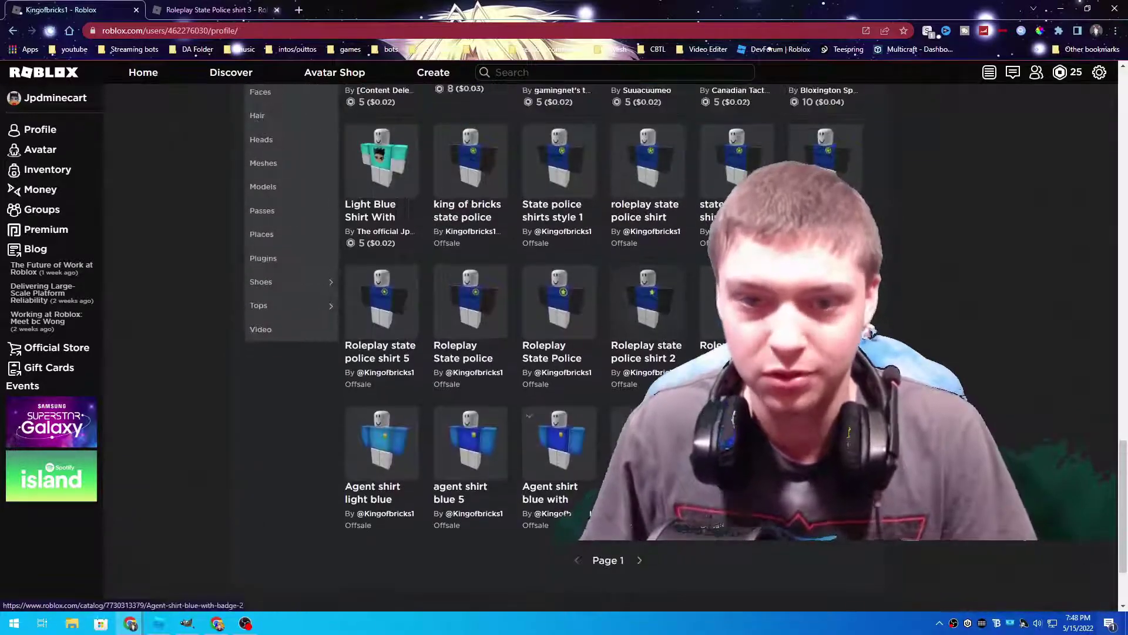
left_click(190, 10)
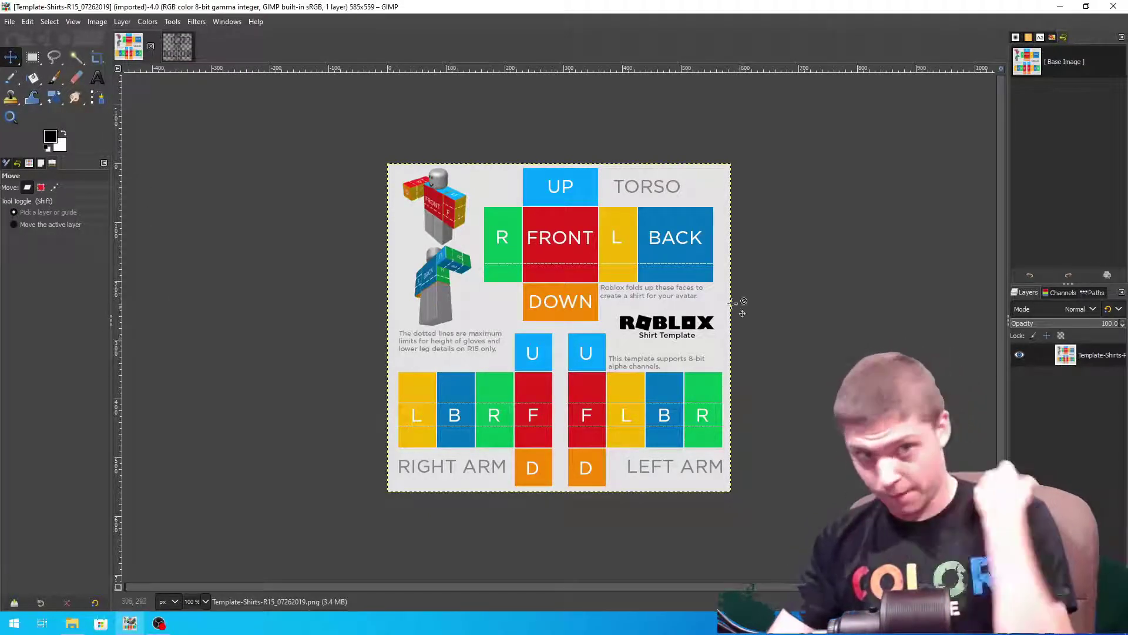
Look up GIMP 2.10.30 in the computer's list of installed applications
left_click(14, 623)
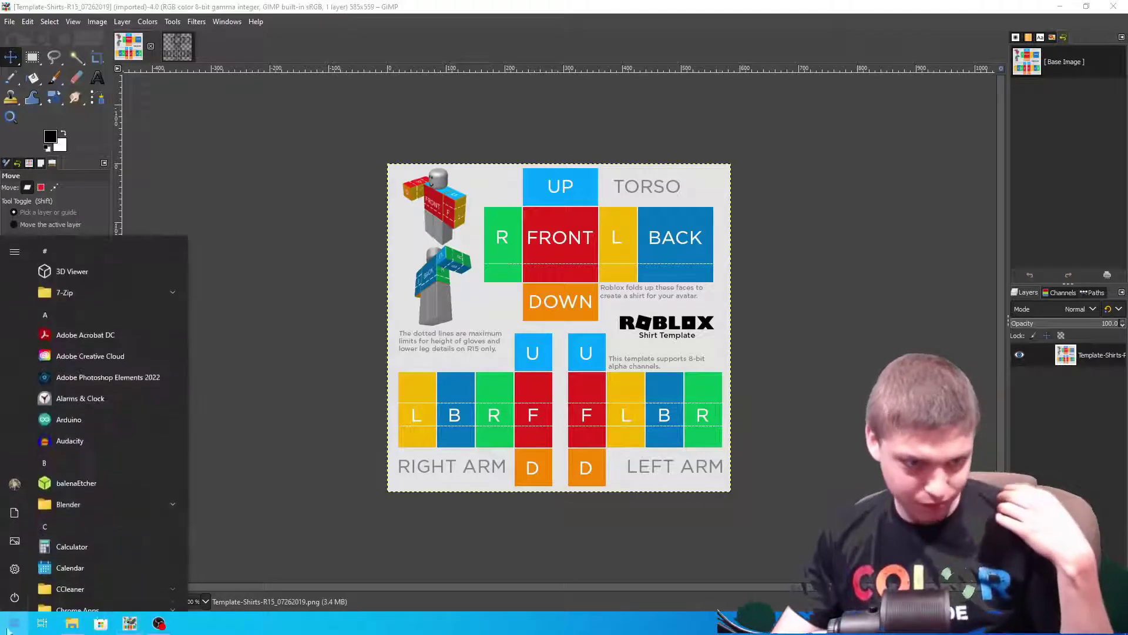
scroll(111, 508, "down", 6)
scroll(114, 506, "down", 1)
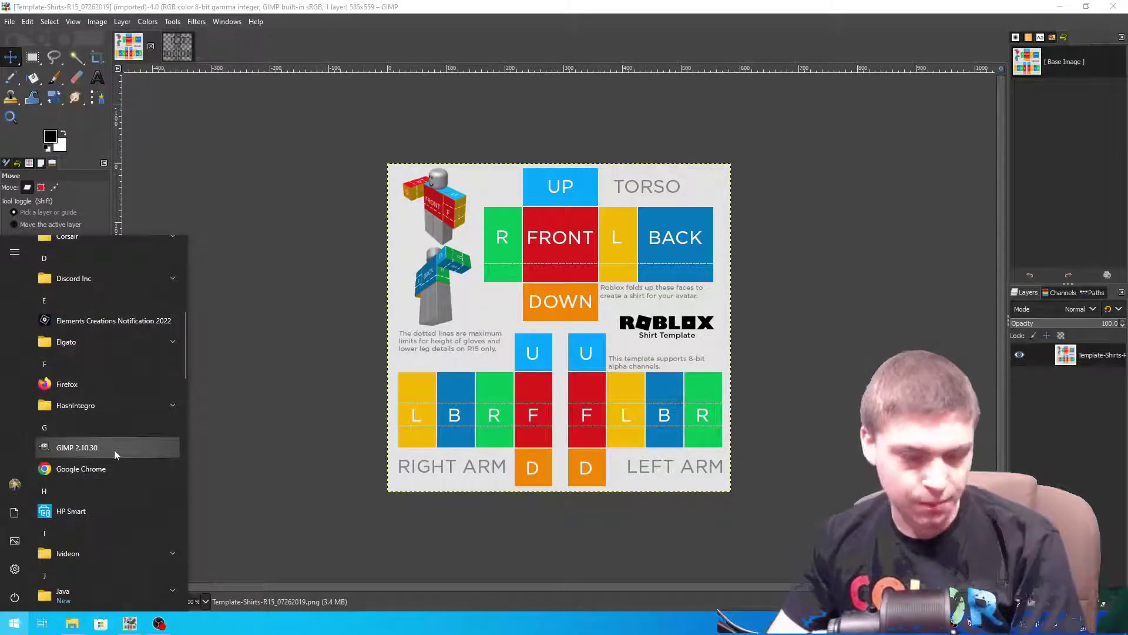
left_click(14, 623)
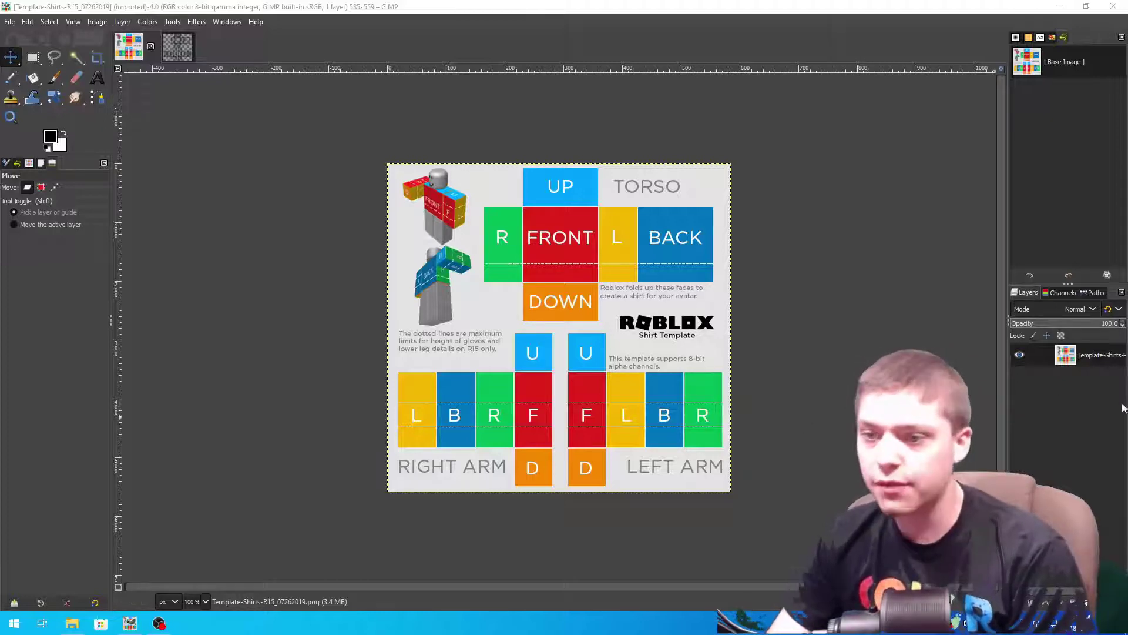
Add a new transparent layer of 585 × 559 px above the shirt template in normal mode
right_click(1077, 365)
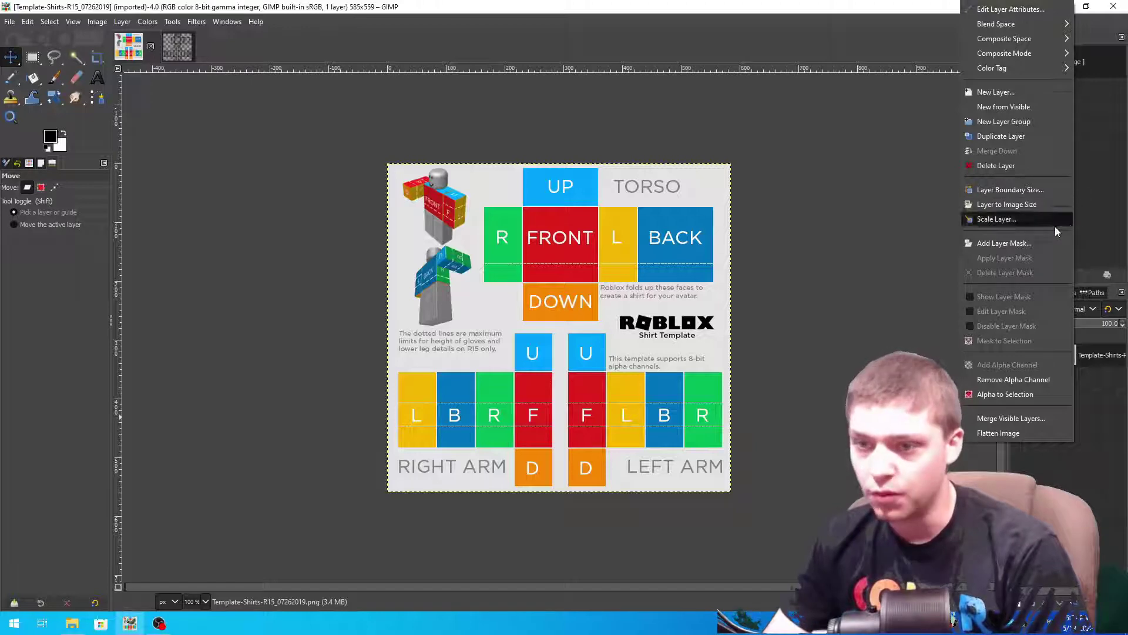
left_click(1004, 92)
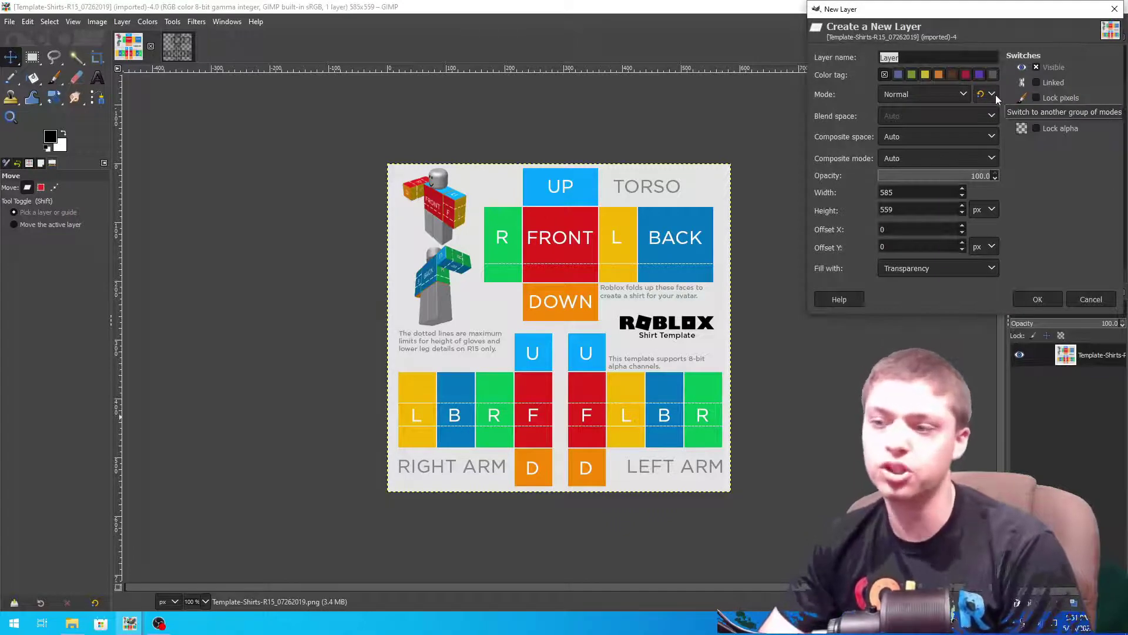
key("Return")
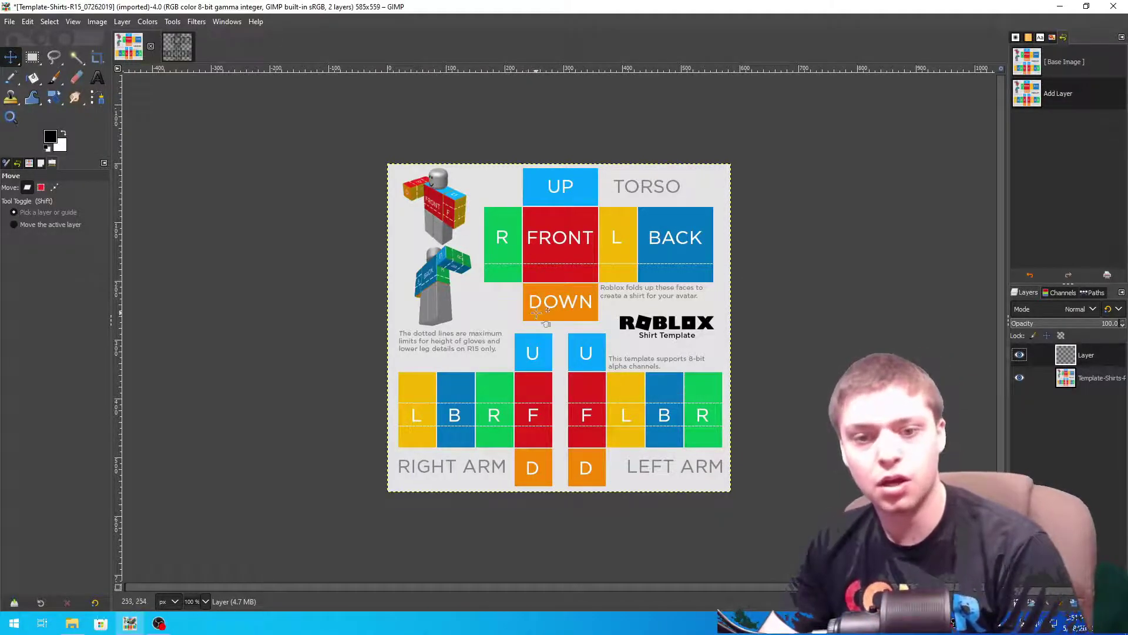
right_click(1088, 356)
left_click(1109, 472)
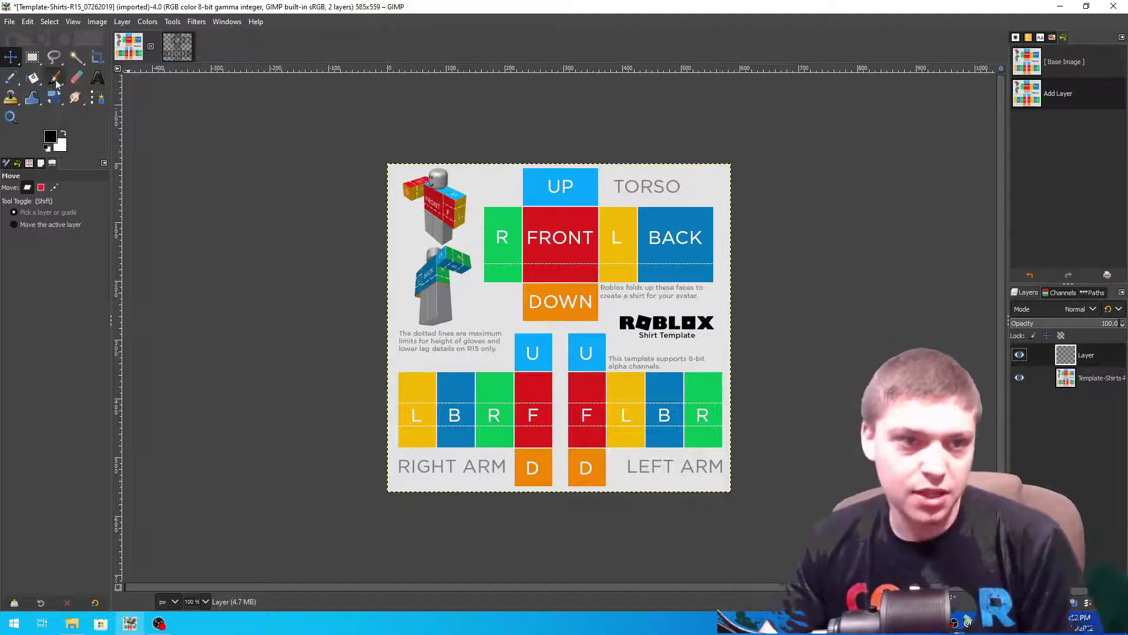
left_click(50, 136)
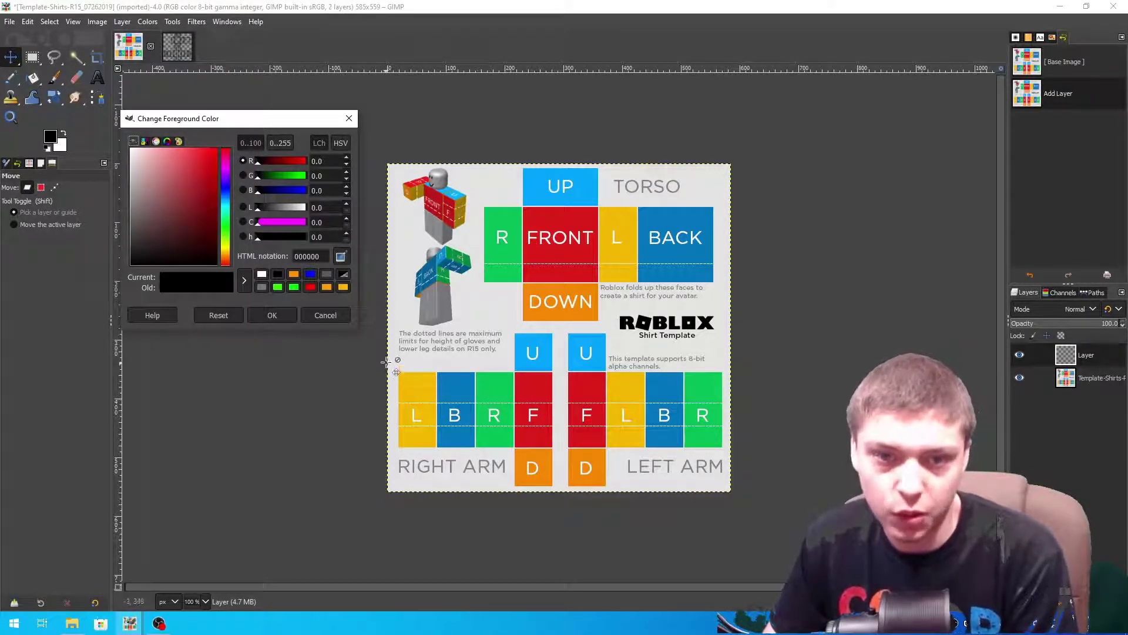
left_click(341, 318)
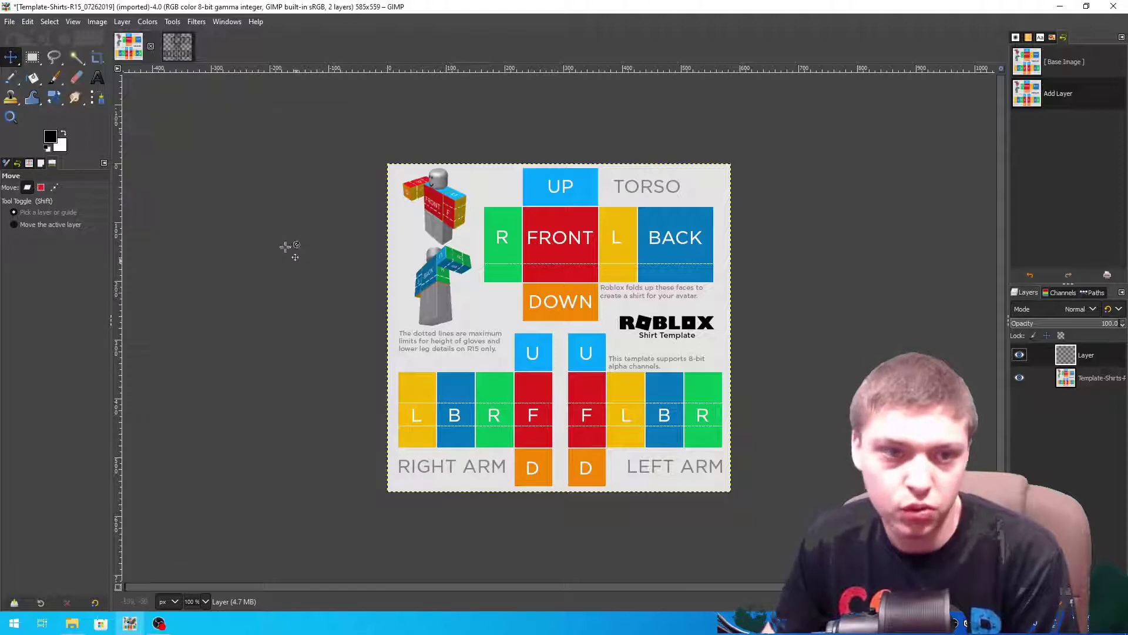
Draw a rectangular selection of about 261 × 75 px over the upper part of the right arm's four panels
left_click(32, 58)
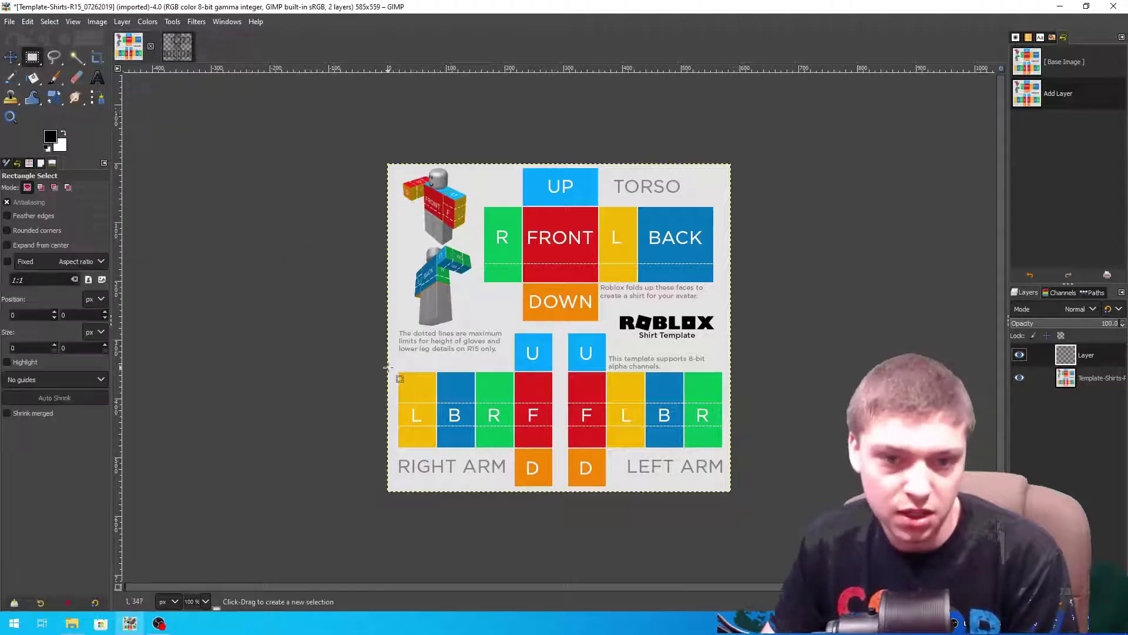
left_click_drag(396, 368, 442, 390)
left_click_drag(510, 411, 549, 410)
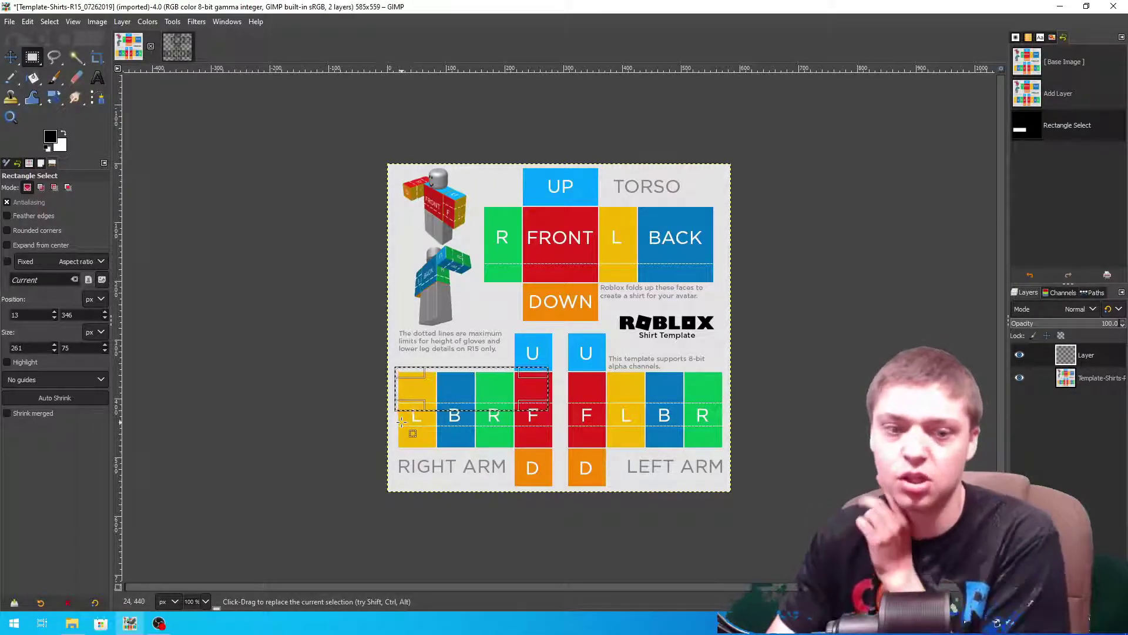
Hide the template layer to inspect the new layer by itself, and show the template again
left_click(1019, 378)
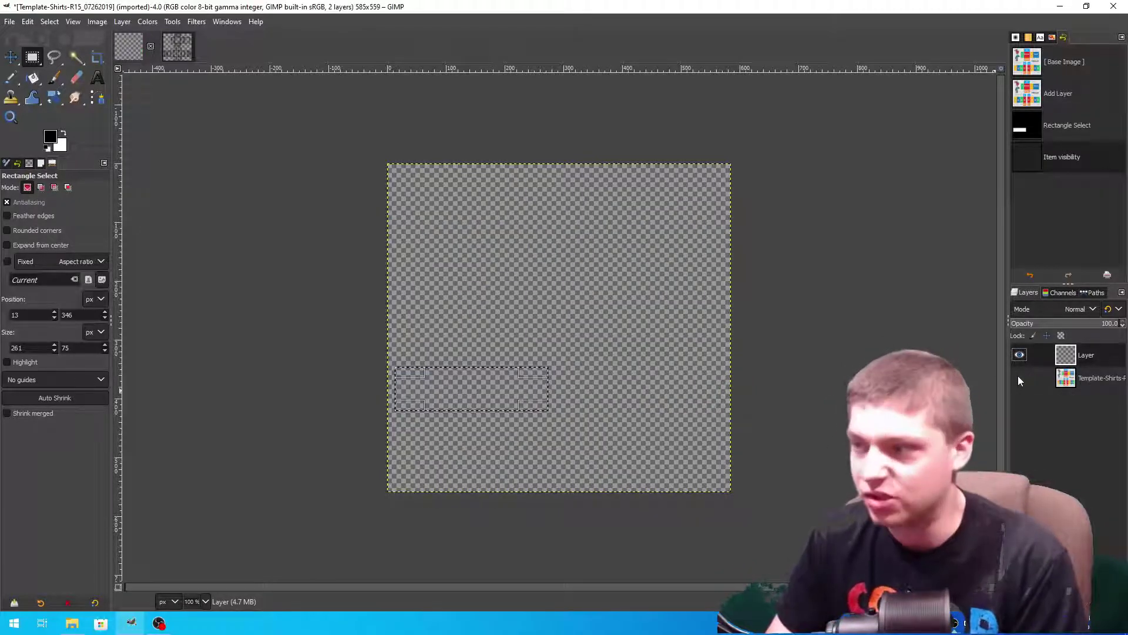
left_click(1019, 378)
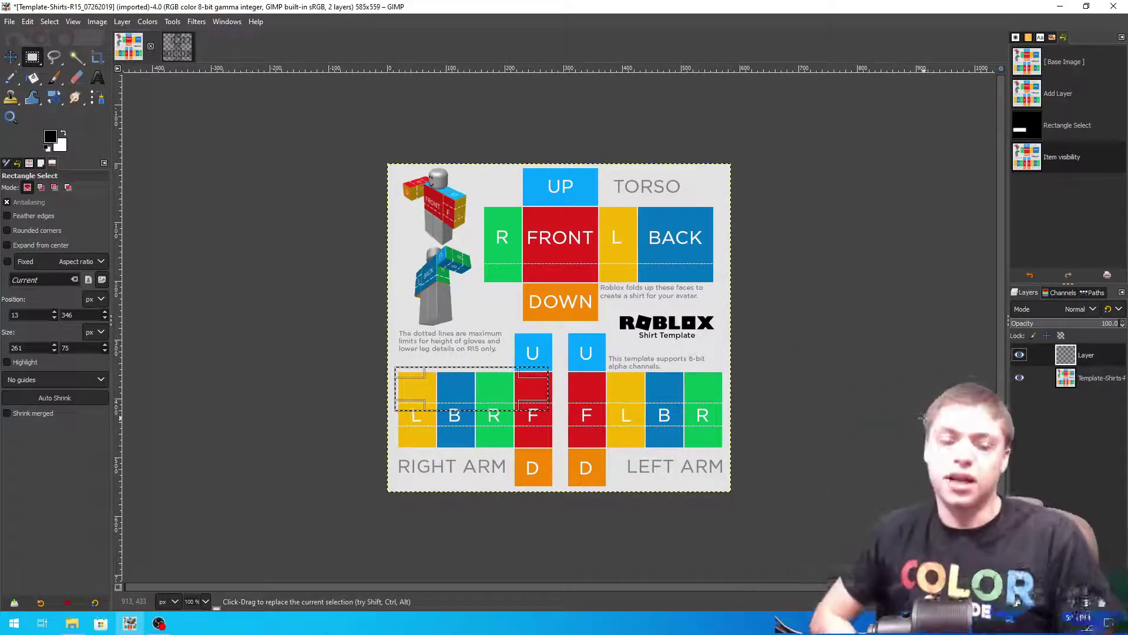
Set the foreground color to the bright blue 0089ff
left_click(51, 137)
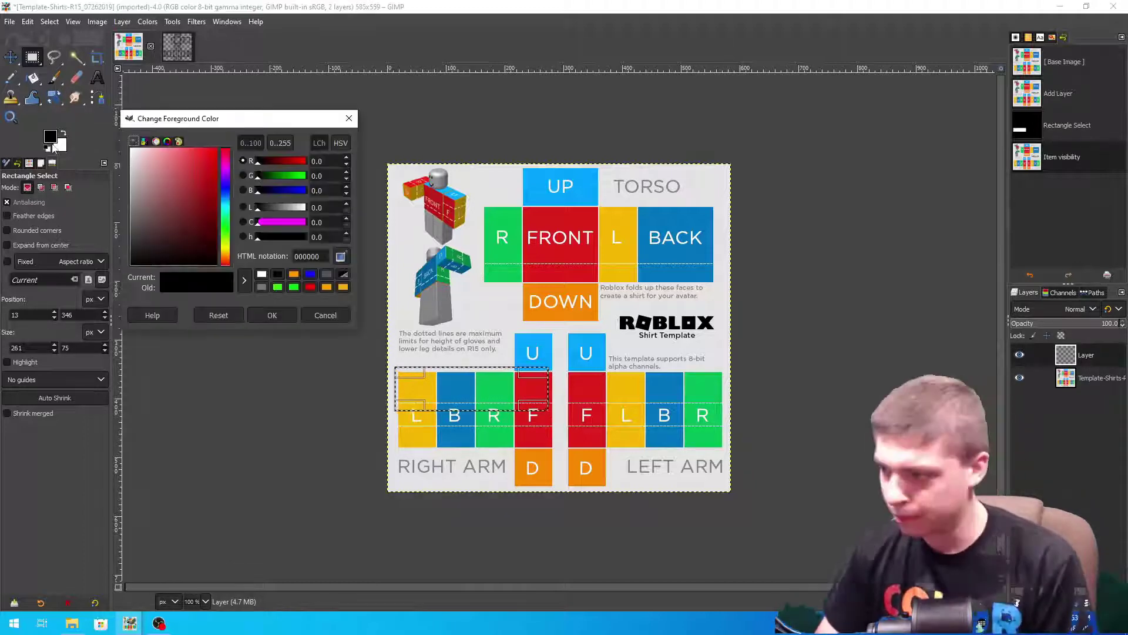
left_click(224, 188)
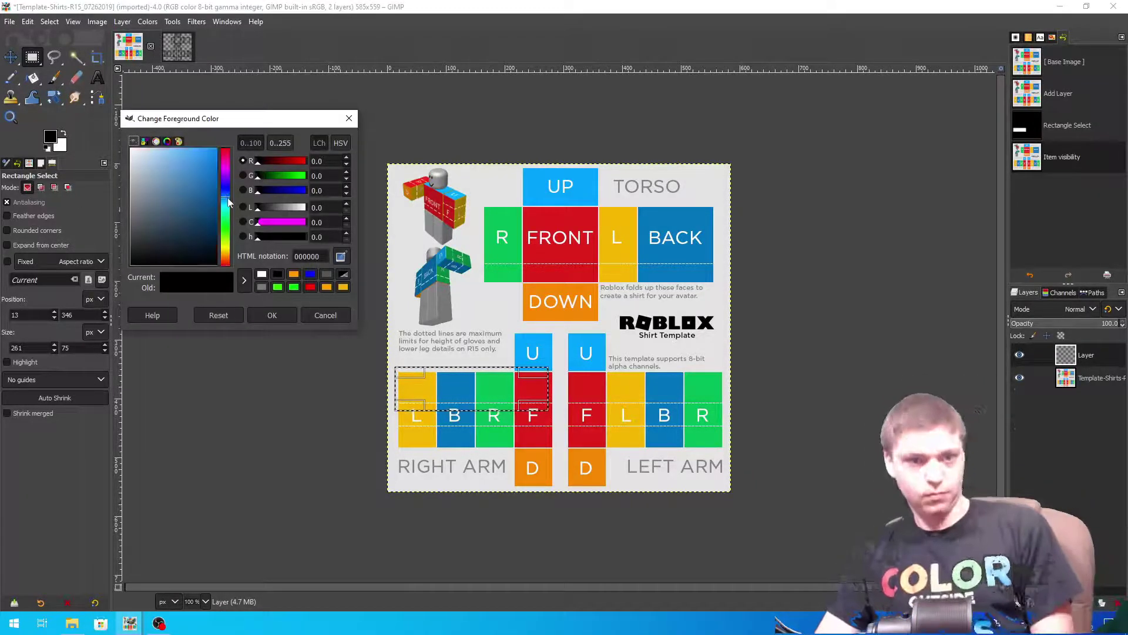
left_click(203, 190)
left_click_drag(205, 191, 240, 141)
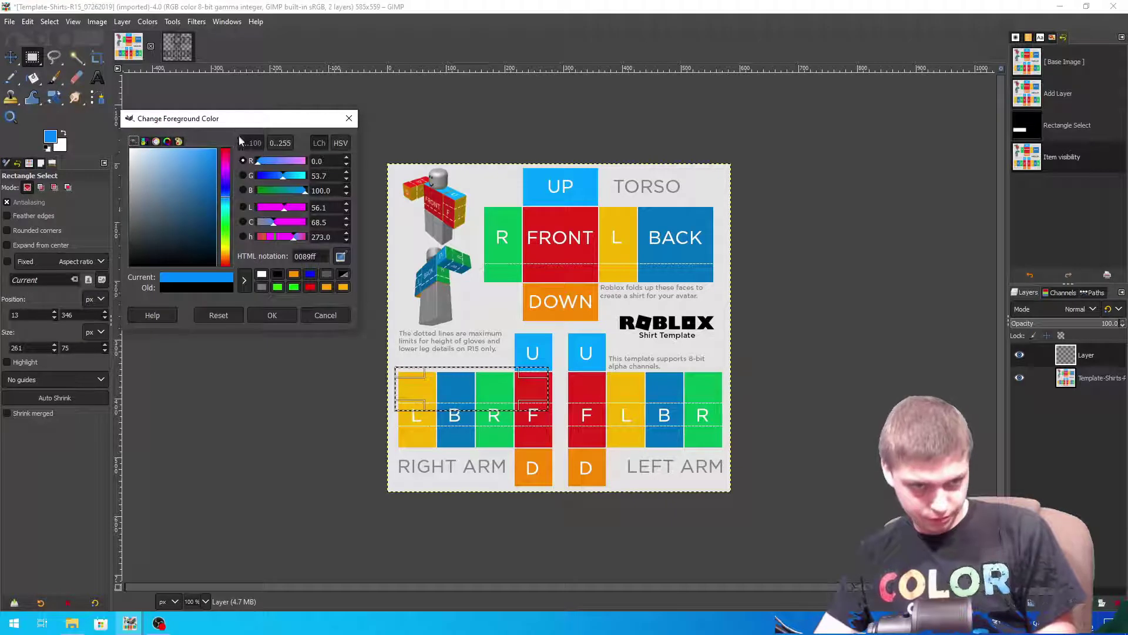
left_click(284, 312)
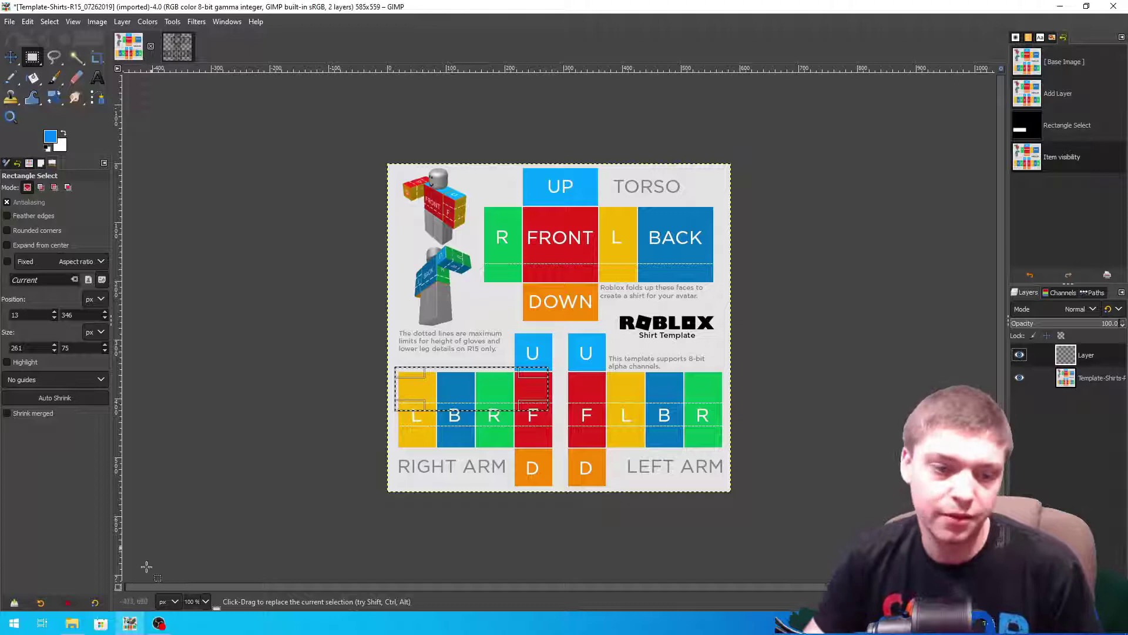
Align the selection's right edge with the outer edge of the right arm's red F panel
scroll(200, 600, "up", 3)
scroll(378, 513, "down", 2)
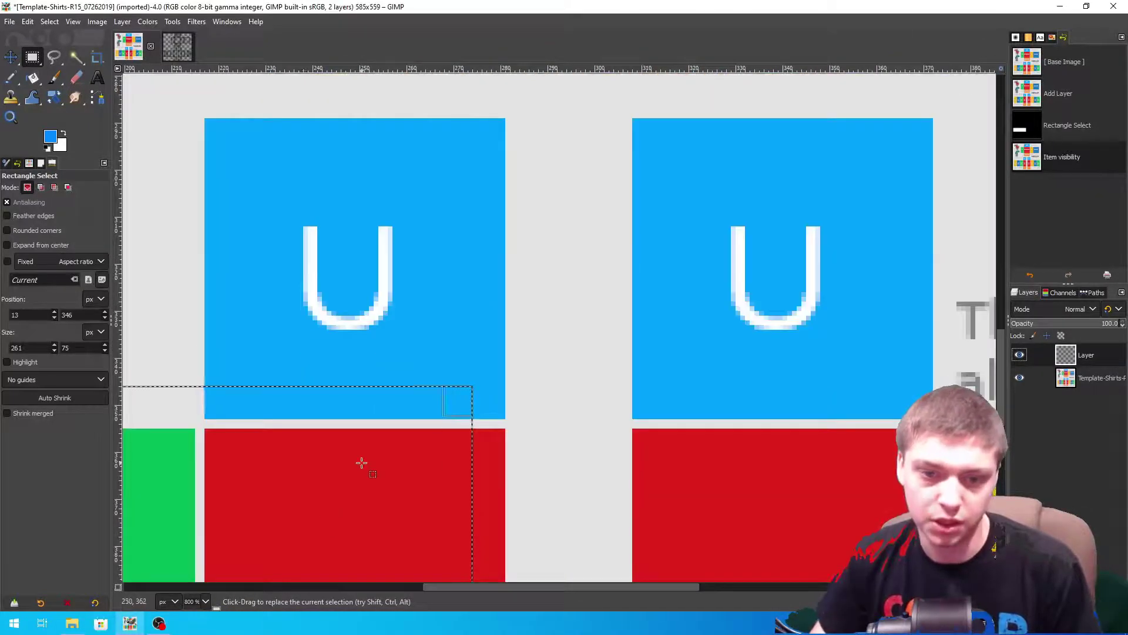
left_click_drag(362, 463, 393, 465)
scroll(495, 435, "down", 7)
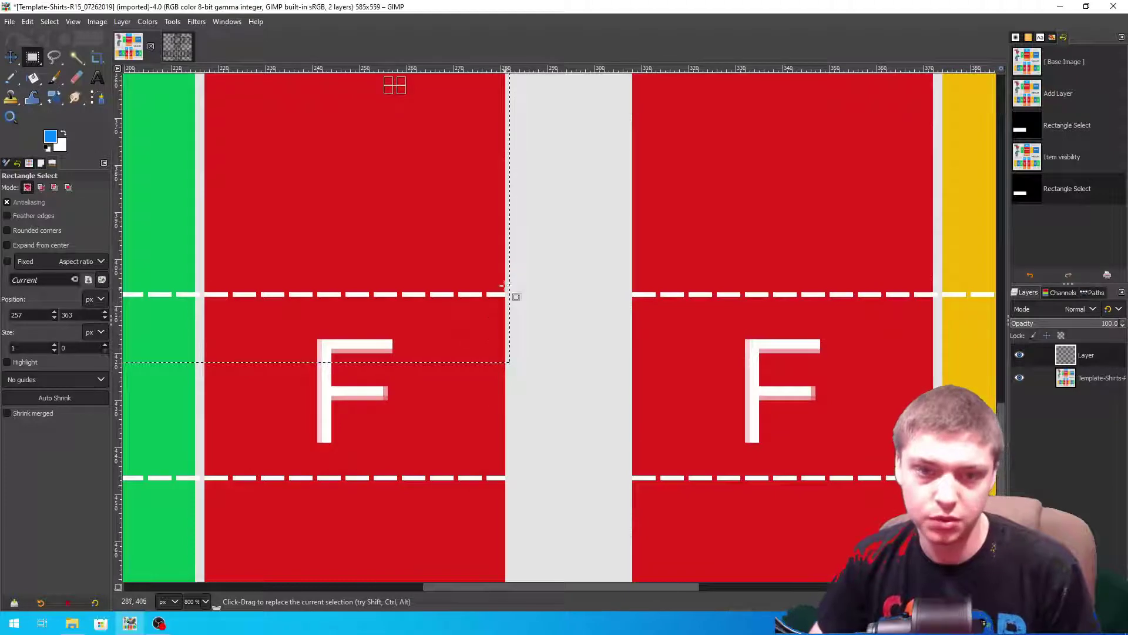
scroll(504, 276, "up", 5)
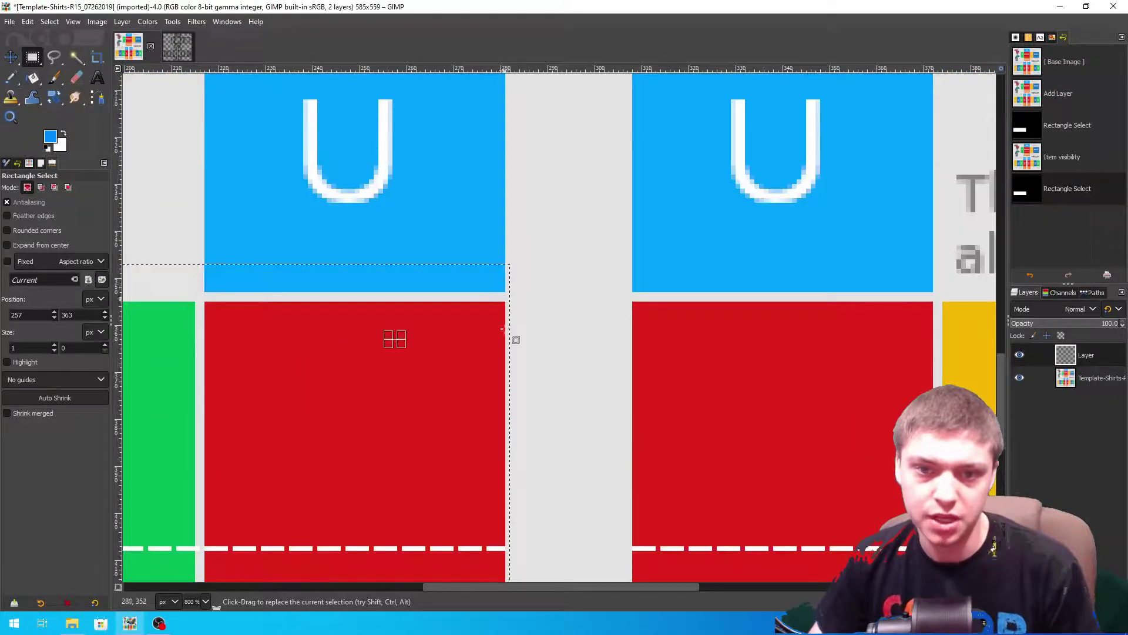
left_click(467, 338)
left_click_drag(503, 353, 500, 405)
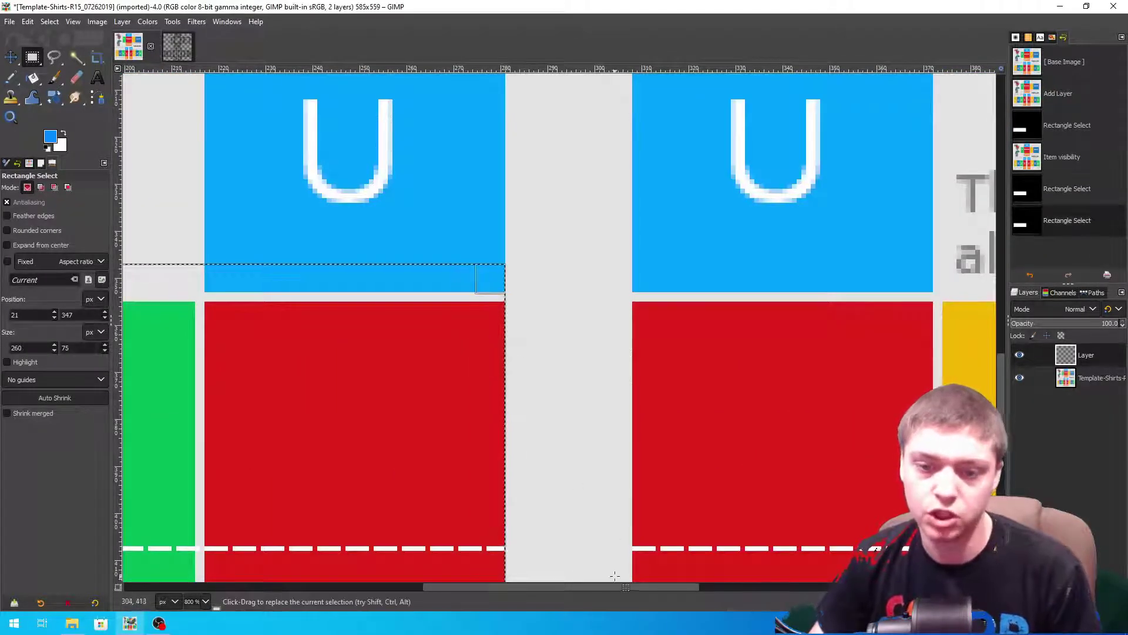
Align the selection's left and top edges with the yellow L panel, placing its corner at 19, 355 px
left_click_drag(605, 587, 297, 494)
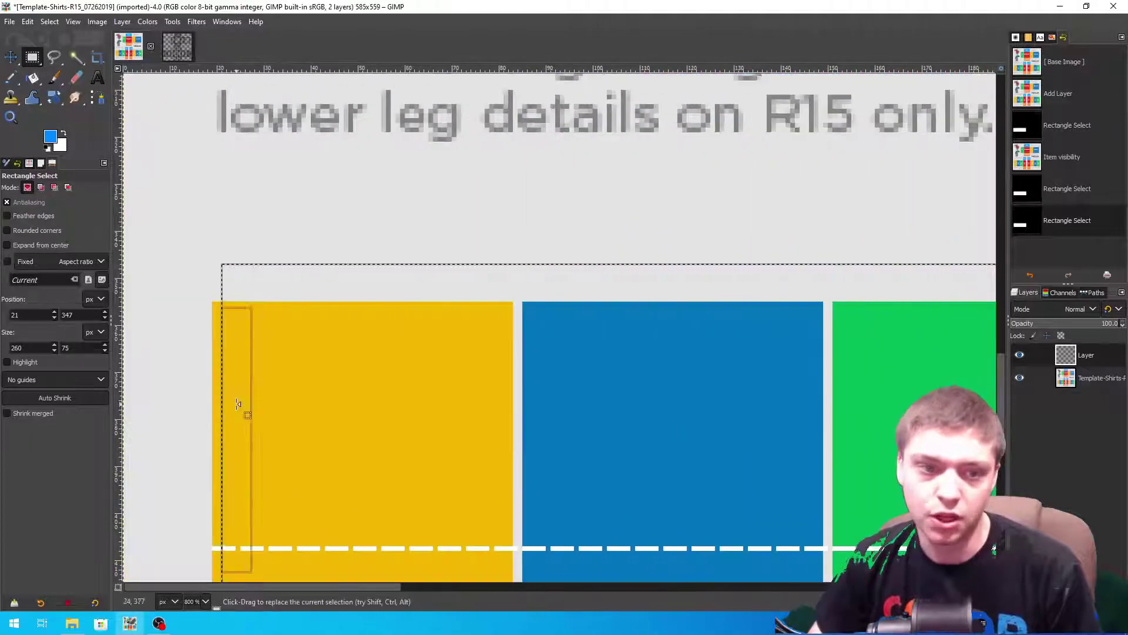
left_click_drag(238, 404, 229, 403)
left_click_drag(373, 288, 366, 324)
Adjust the selection's bottom edge to just below the right arm's upper dotted line, making it 63 px high
scroll(577, 400, "down", 5)
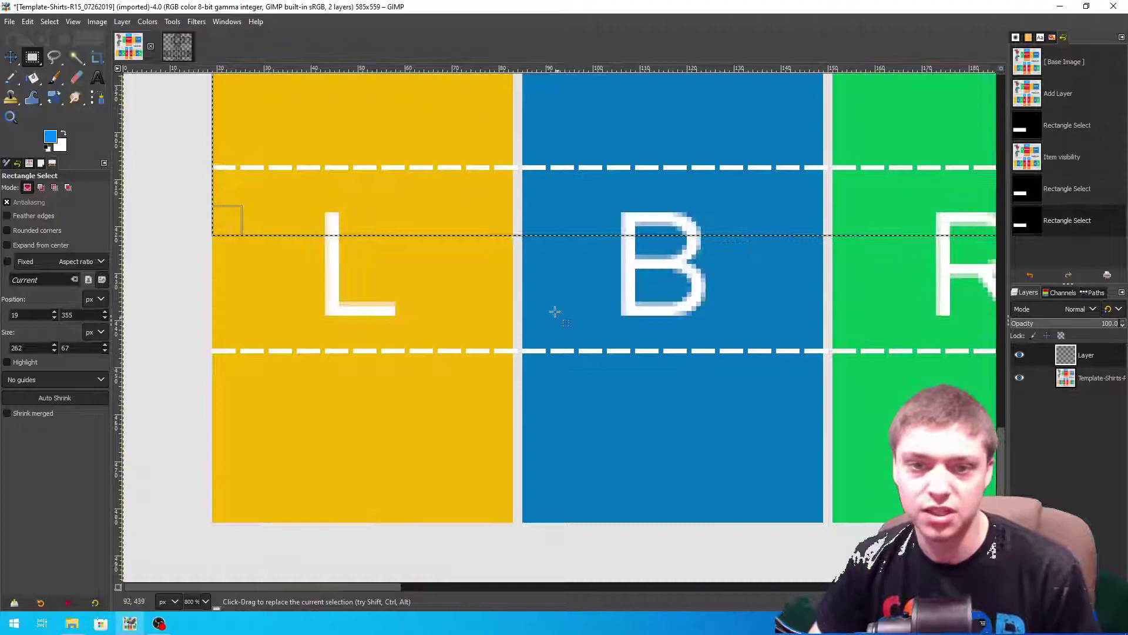
left_click_drag(552, 222, 555, 248)
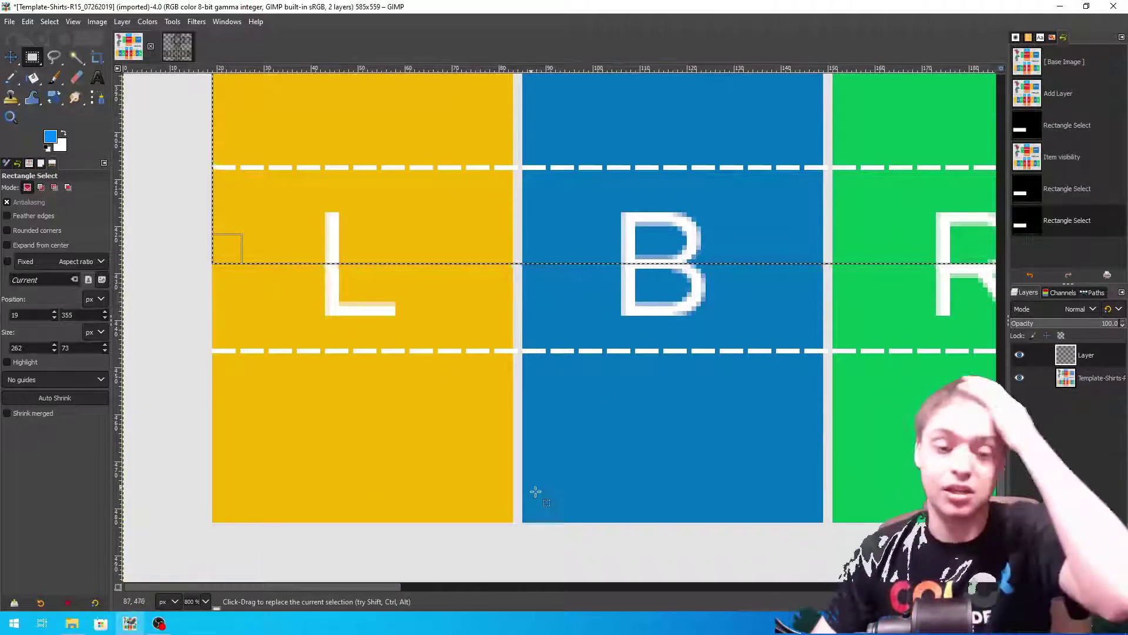
key("2")
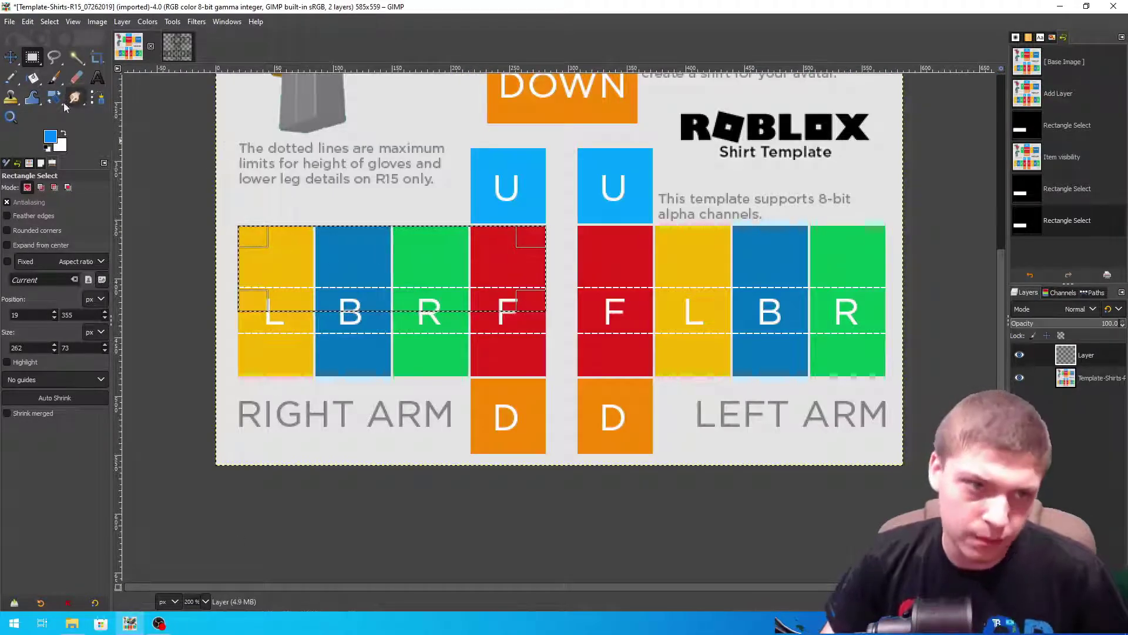
left_click_drag(309, 301, 307, 288)
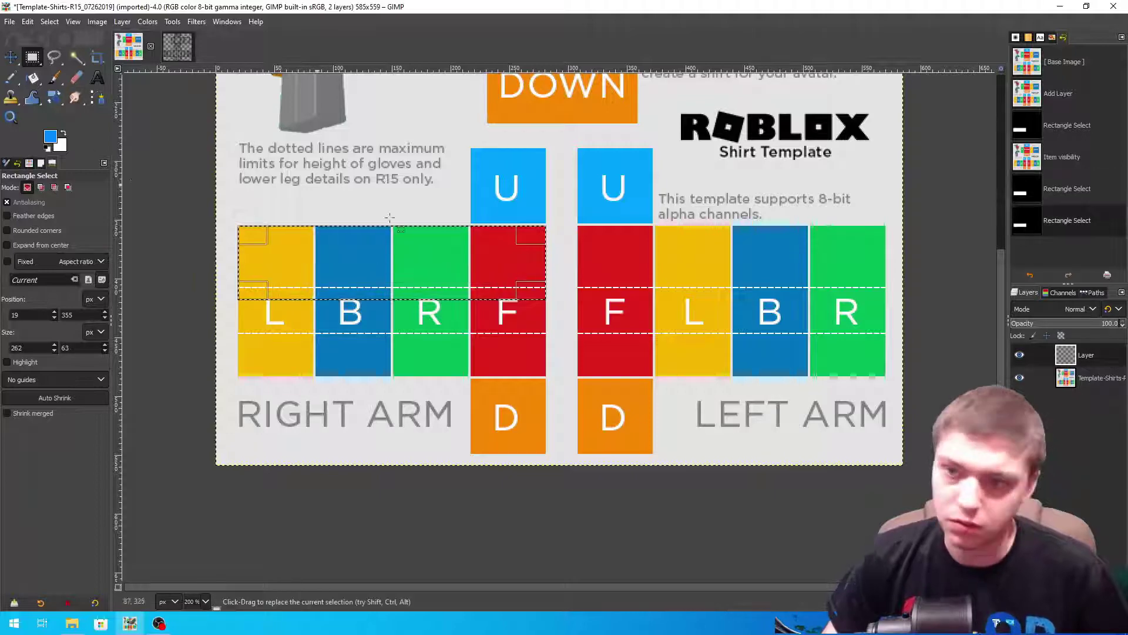
Paint the whole selected right-arm area blue with the Paintbrush at size 44, and return to the Rectangle Select tool
left_click(54, 77)
left_click_drag(170, 253, 529, 261)
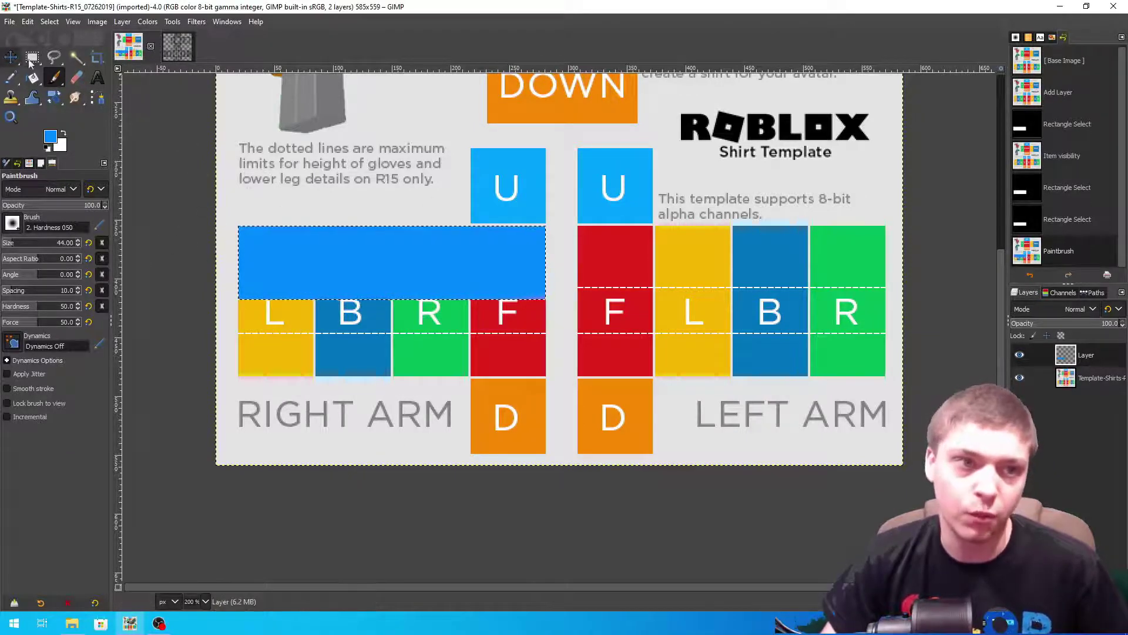
left_click(33, 57)
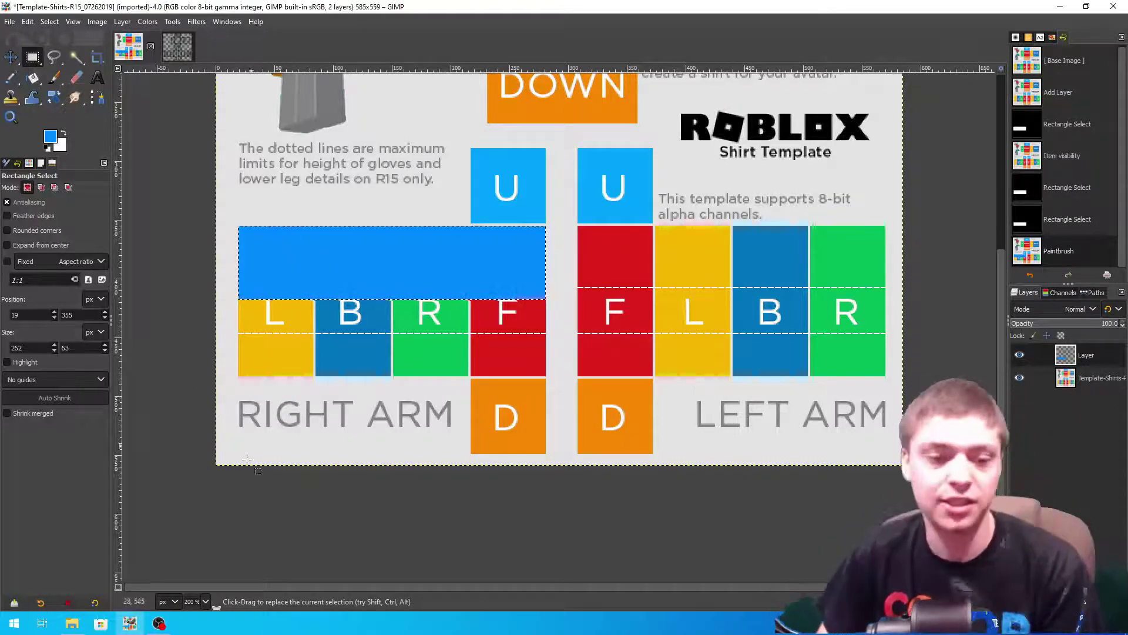
scroll(206, 600, "up", 1)
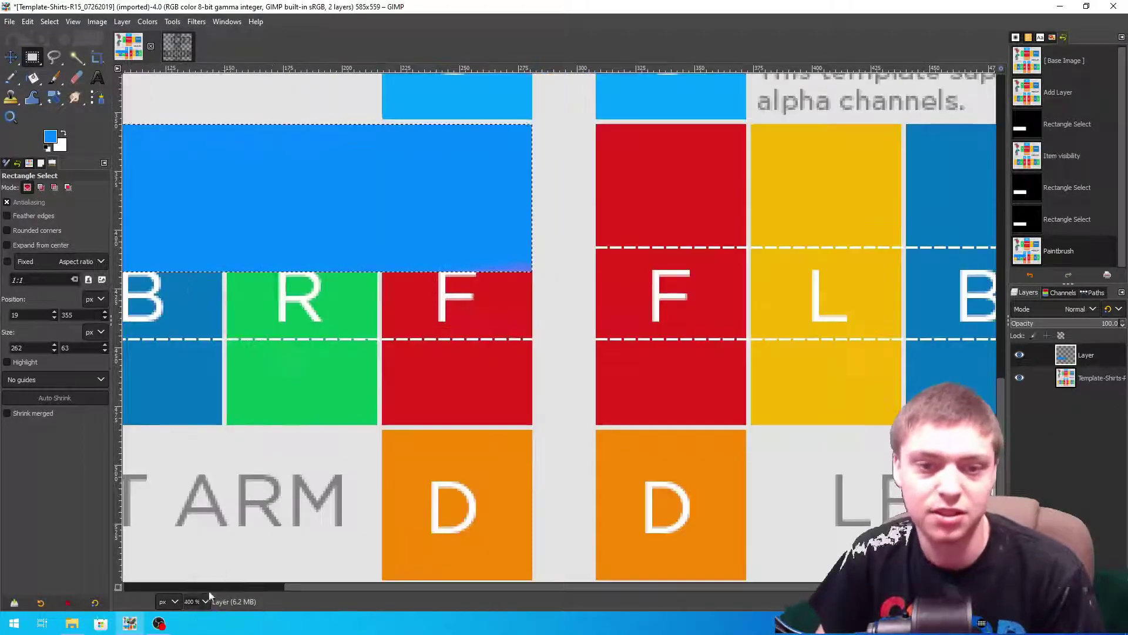
Draw a rough rectangular selection over the upper part of the right arm's U panel, about 44 × 37 px
scroll(325, 466, "up", 2)
left_click_drag(380, 227, 488, 313)
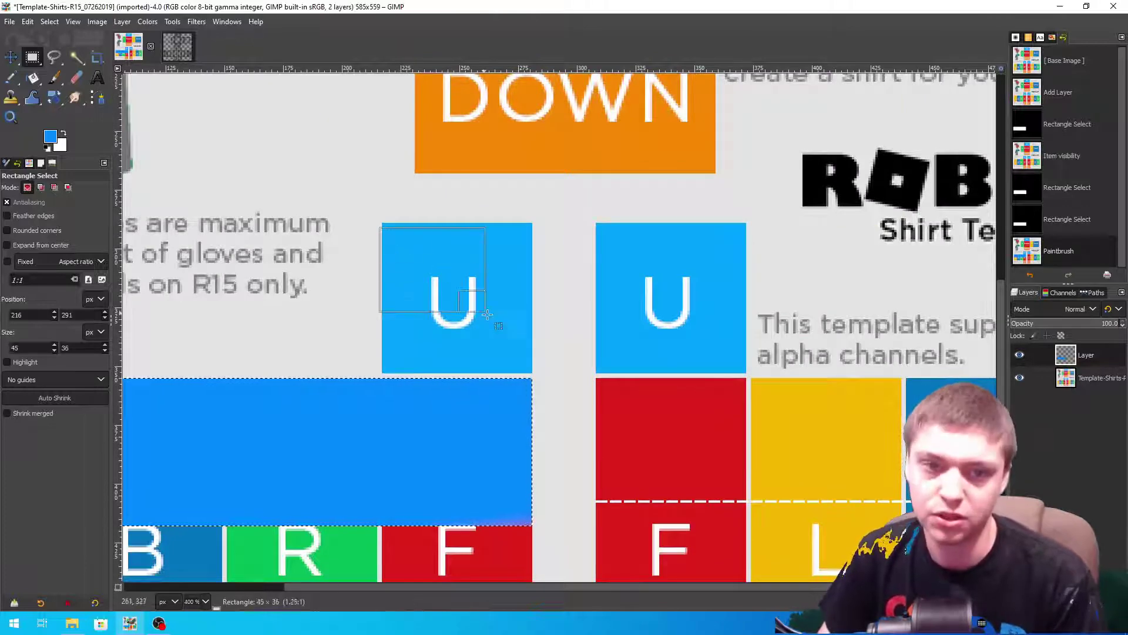
left_click_drag(389, 260, 394, 259)
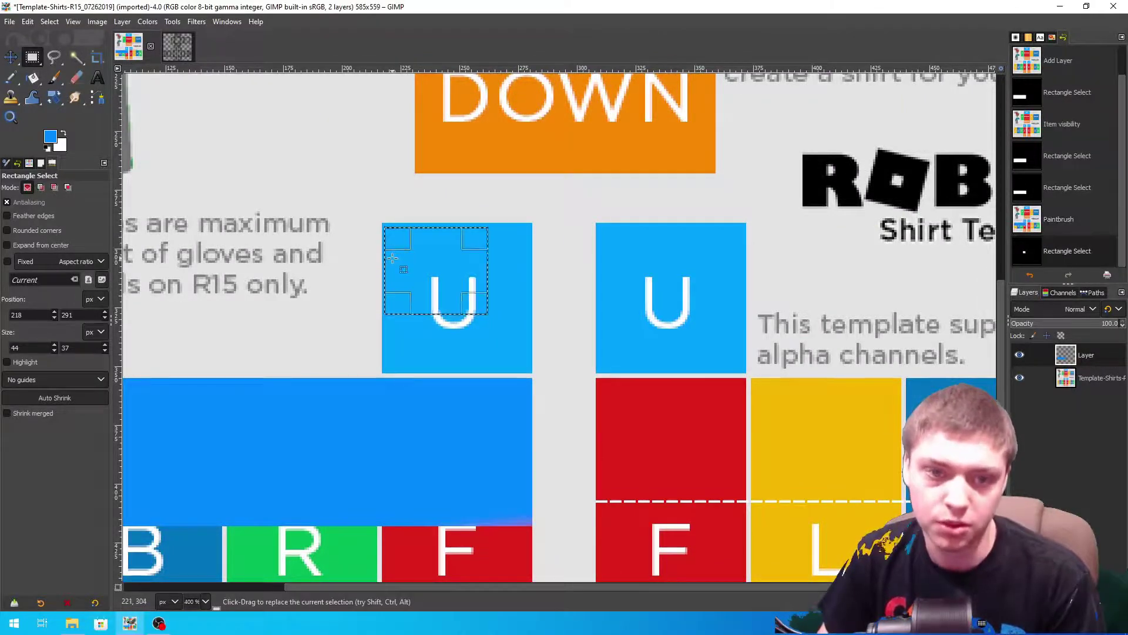
scroll(198, 600, "up", 1)
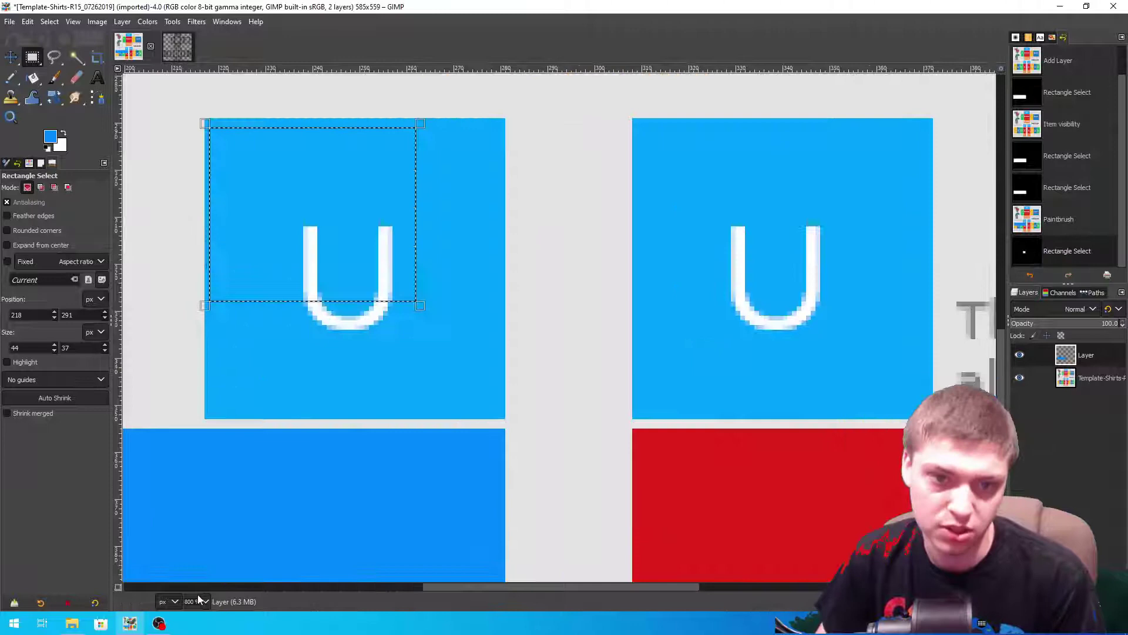
Fit the selection's edges to the right arm's U panel, placing its corner at 217, 289 px with a size of 64 × 66 px
scroll(268, 397, "up", 3)
left_click_drag(237, 323, 224, 325)
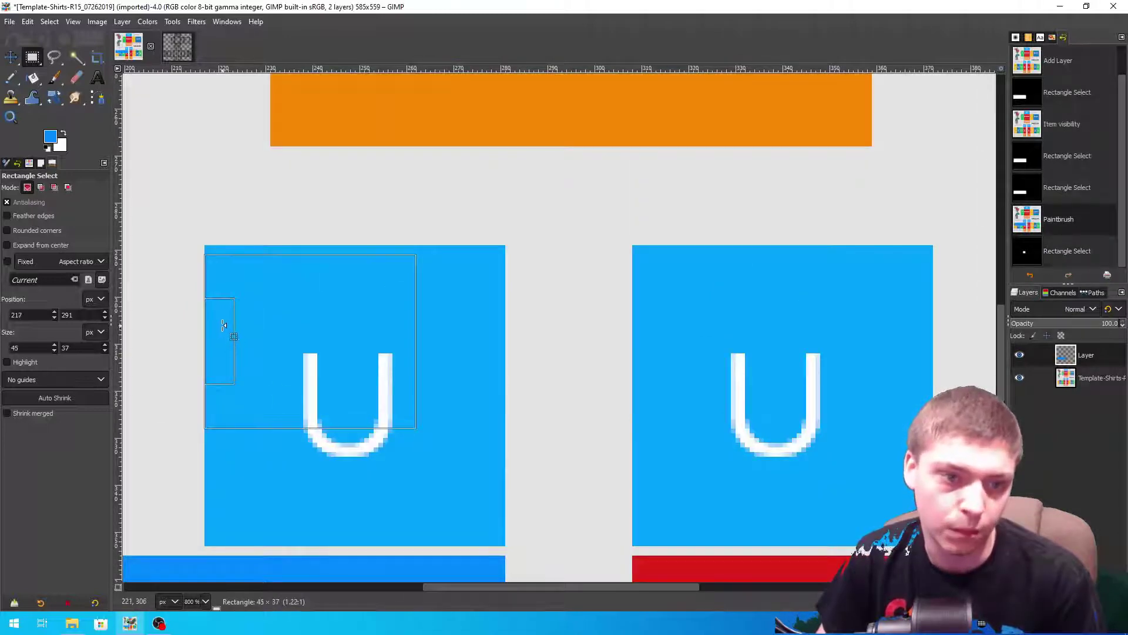
left_click_drag(290, 272, 297, 263)
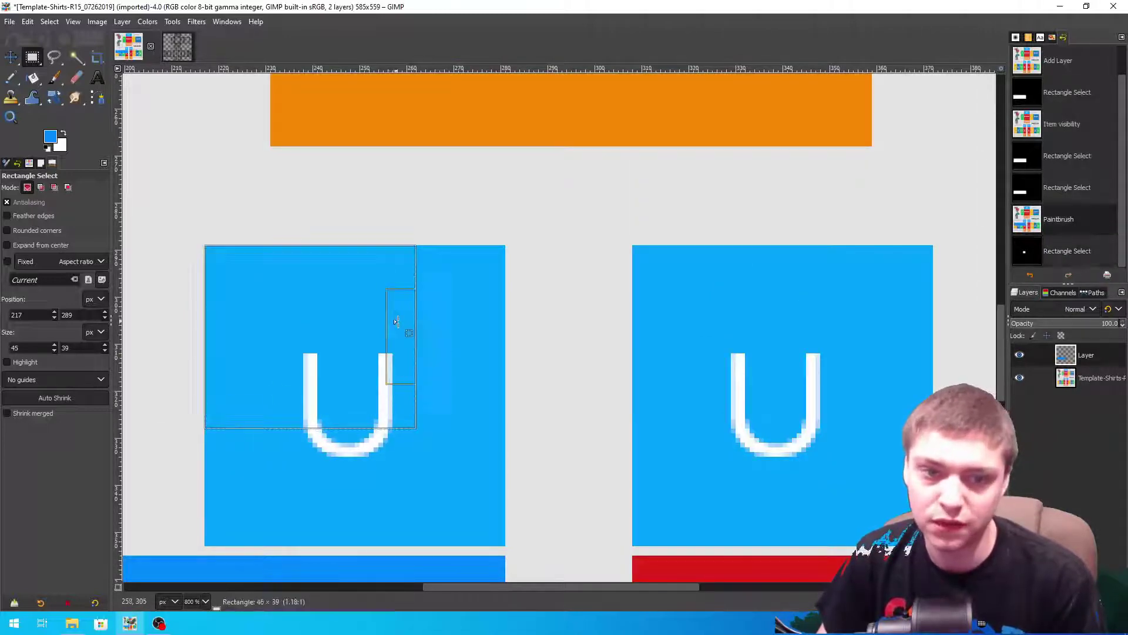
left_click_drag(397, 322, 479, 340)
scroll(428, 373, "down", 5)
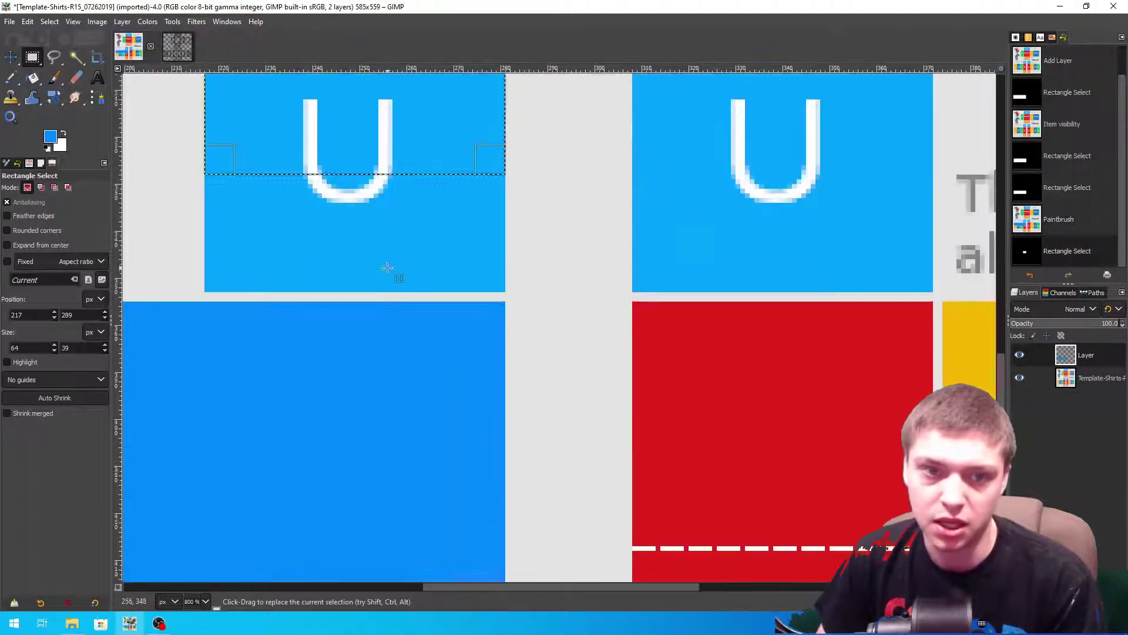
mouse_move(370, 156)
left_mouse_down()
mouse_move(372, 299)
mouse_move(461, 263)
mouse_move(112, 261)
mouse_move(212, 171)
mouse_move(400, 176)
left_mouse_up()
Paint the selected U panel of the right arm blue with the Paintbrush at size 44
left_click(53, 79)
scroll(446, 255, "up", 1)
scroll(391, 378, "down", 10)
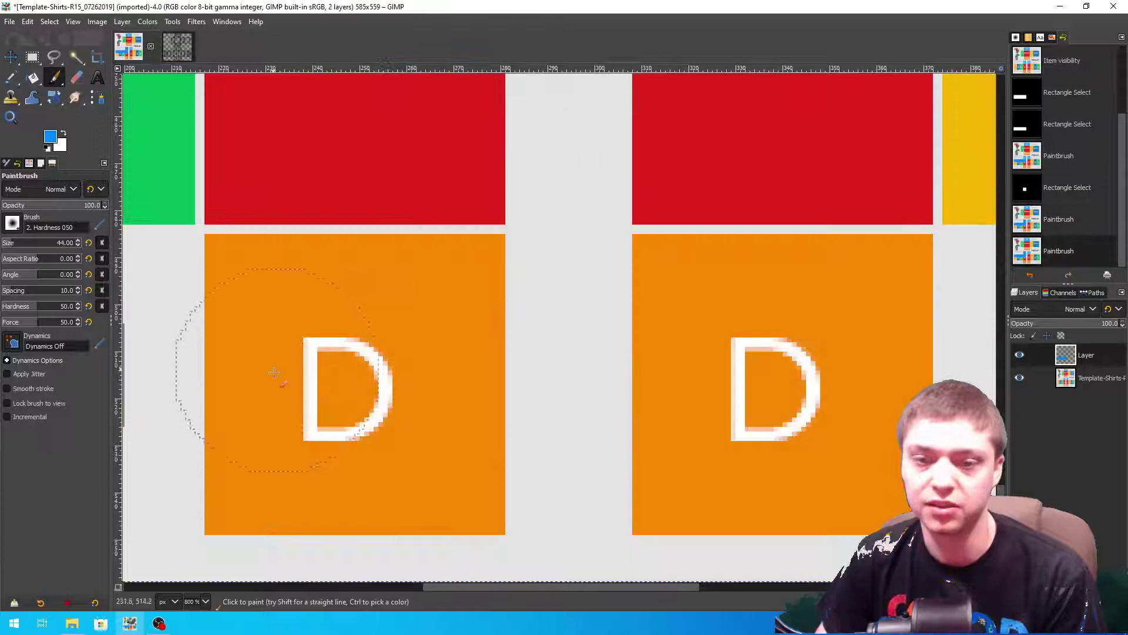
scroll(359, 351, "up", 10)
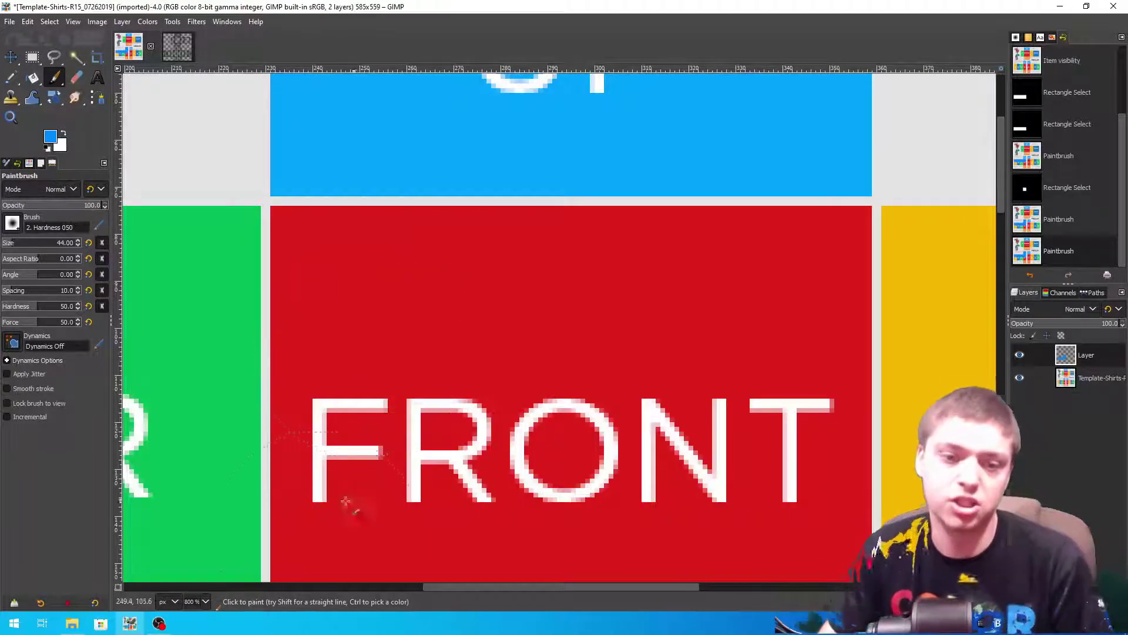
scroll(345, 501, "down", 6)
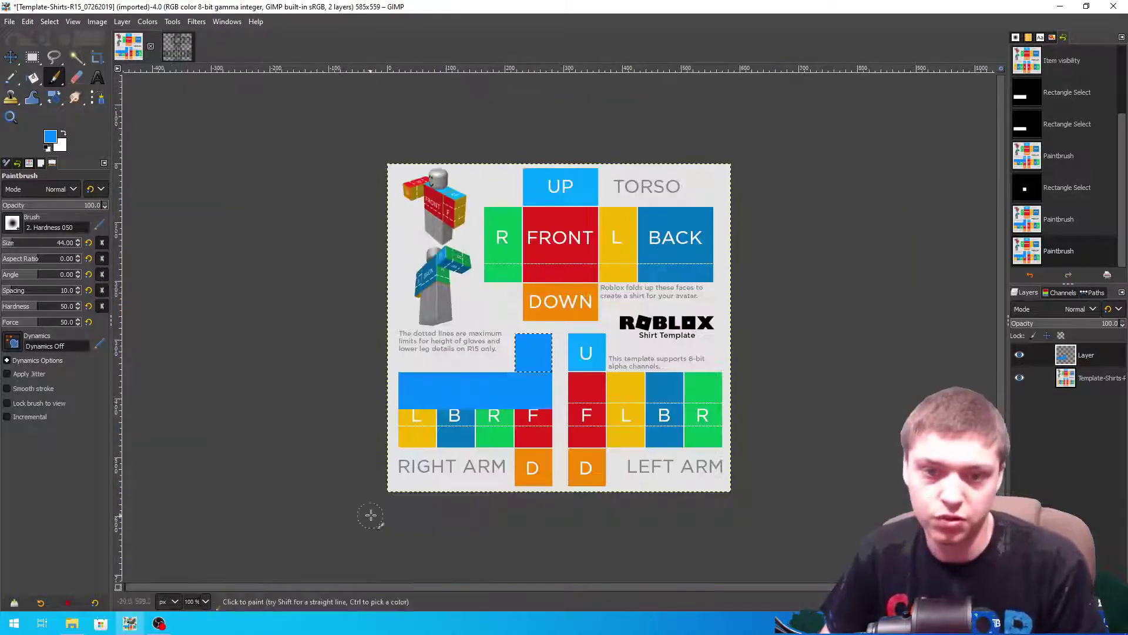
scroll(204, 602, "up", 1)
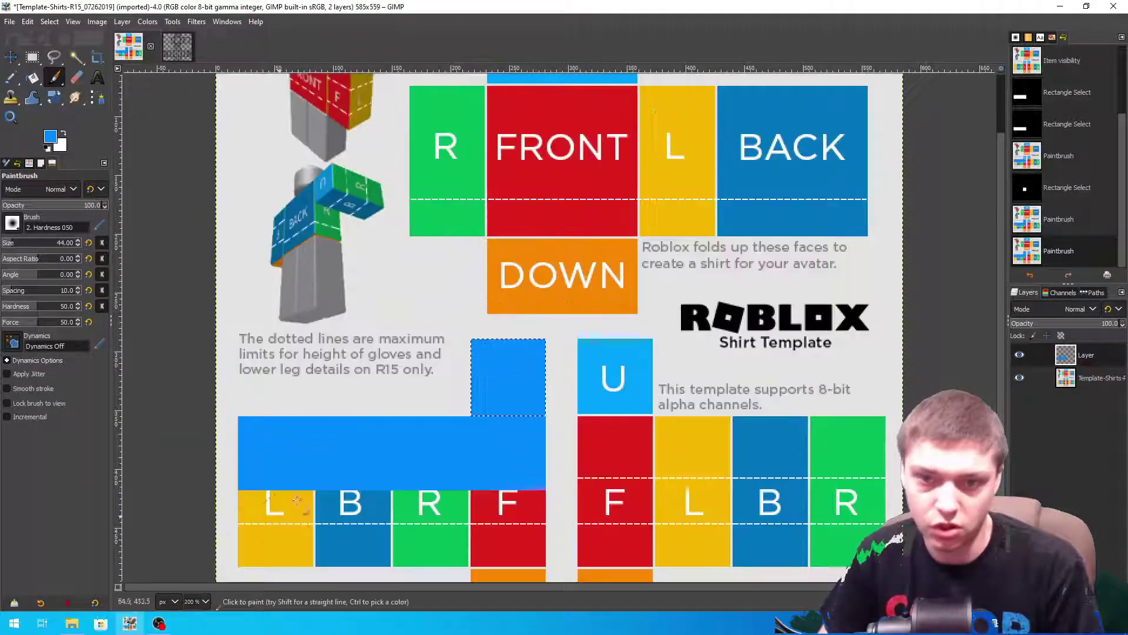
scroll(299, 496, "down", 2)
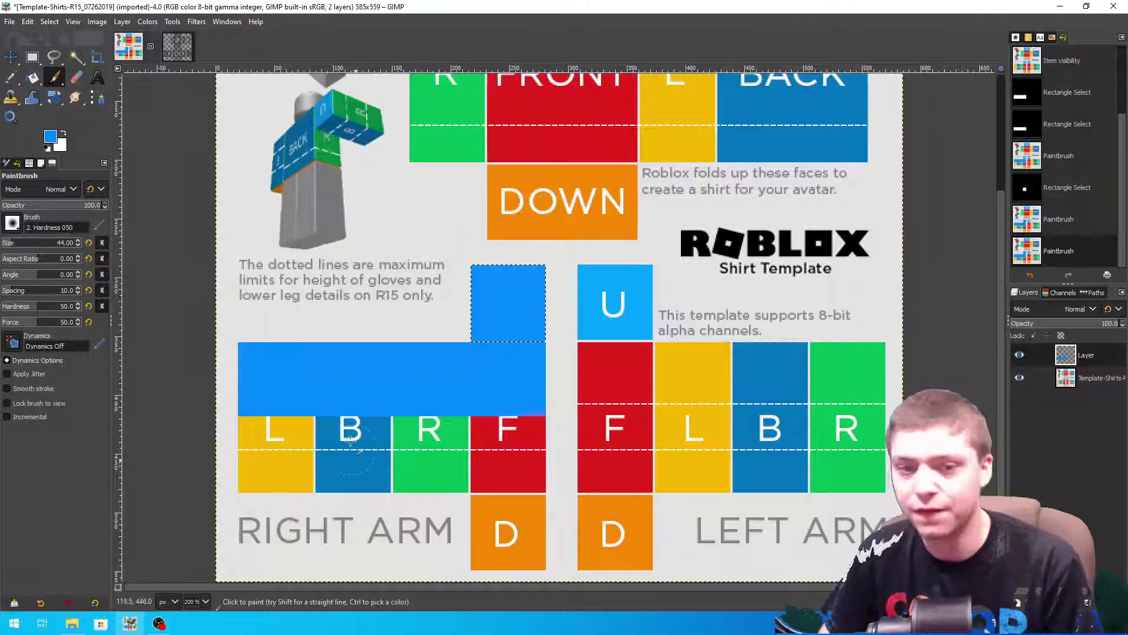
Draw a rectangular selection of about 78 × 60 px around the right sleeve's unevenly painted lower corner above the red F panel
left_click(32, 57)
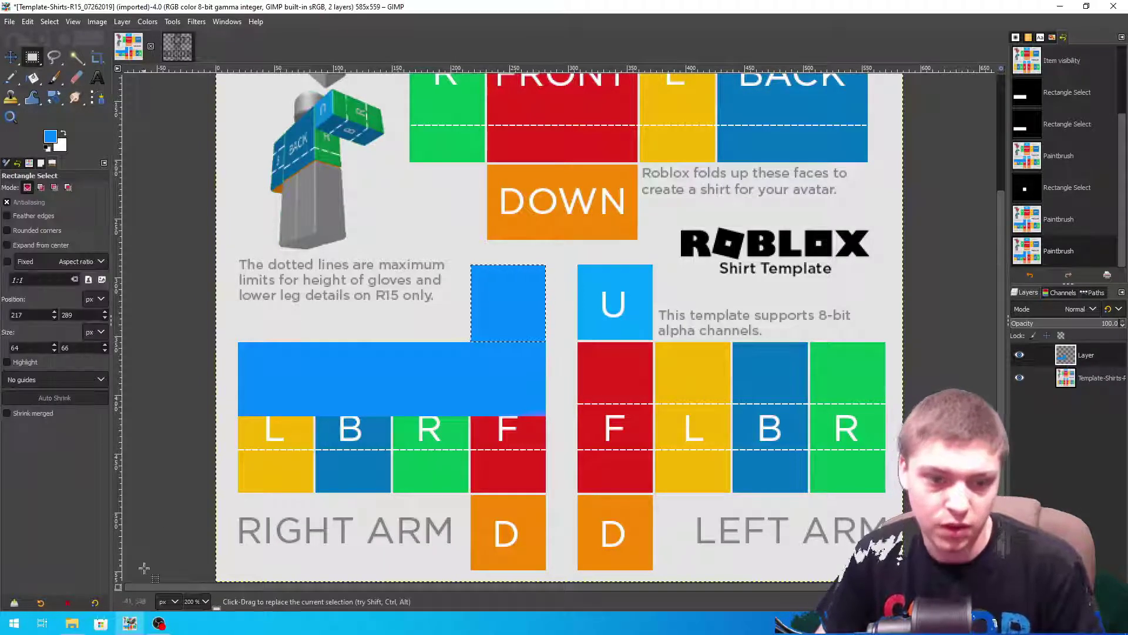
key("3")
left_click_drag(357, 364, 539, 504)
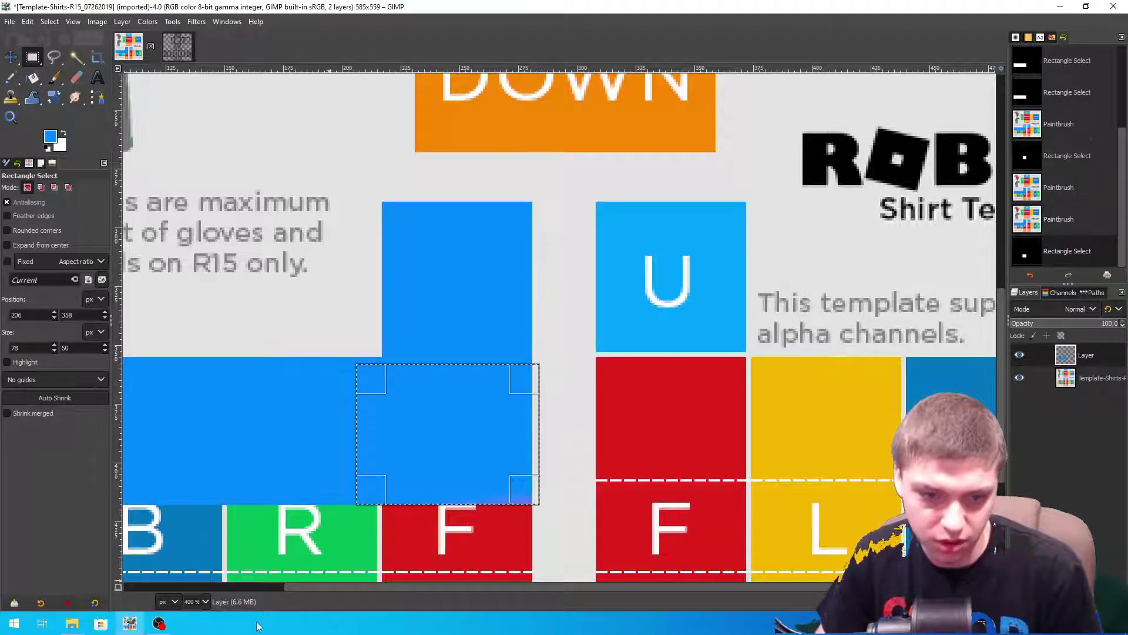
key("4")
scroll(301, 383, "down", 5)
scroll(301, 383, "up", 5)
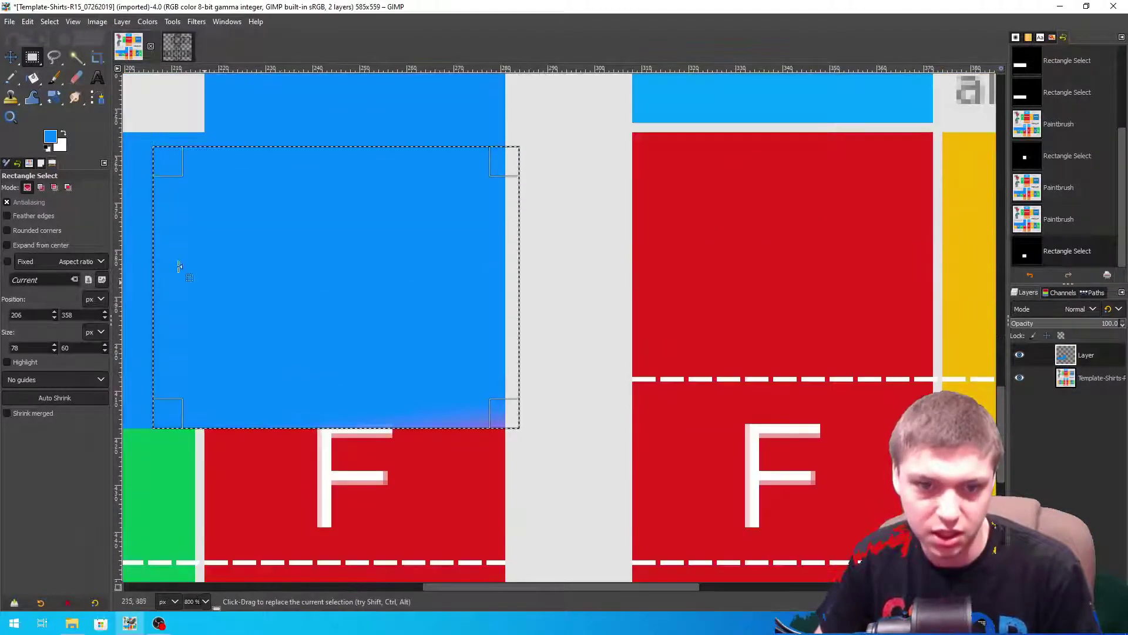
Try to paint over the faded lower edge of the right sleeve, and undo the stroke
key("p")
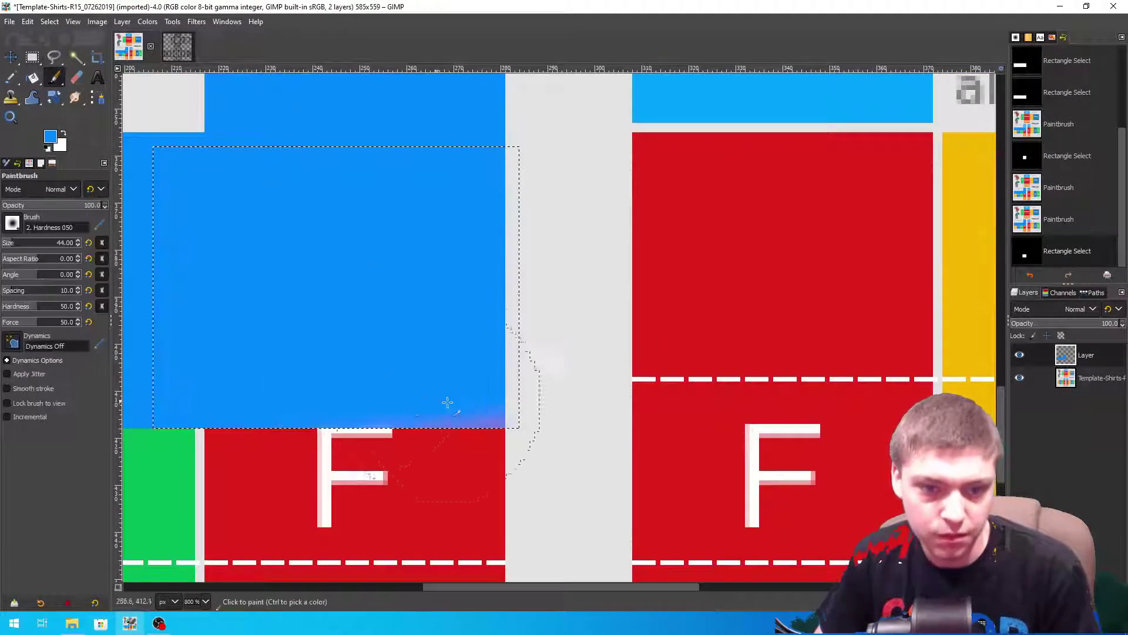
left_click_drag(529, 353, 395, 417)
left_click_drag(300, 387, 288, 385)
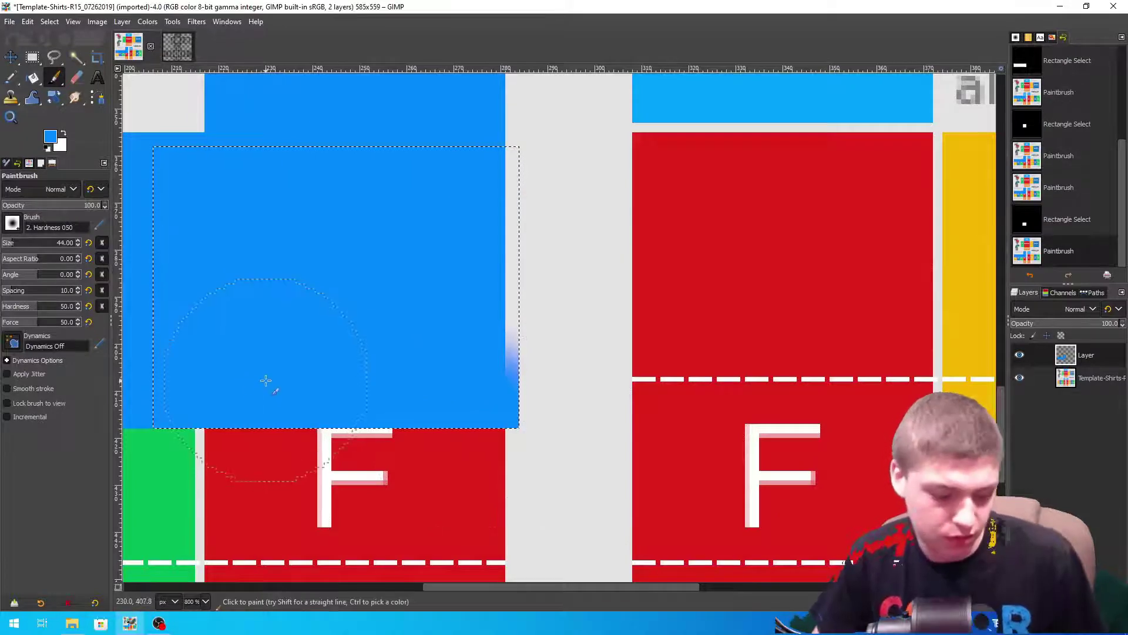
key("ctrl+z")
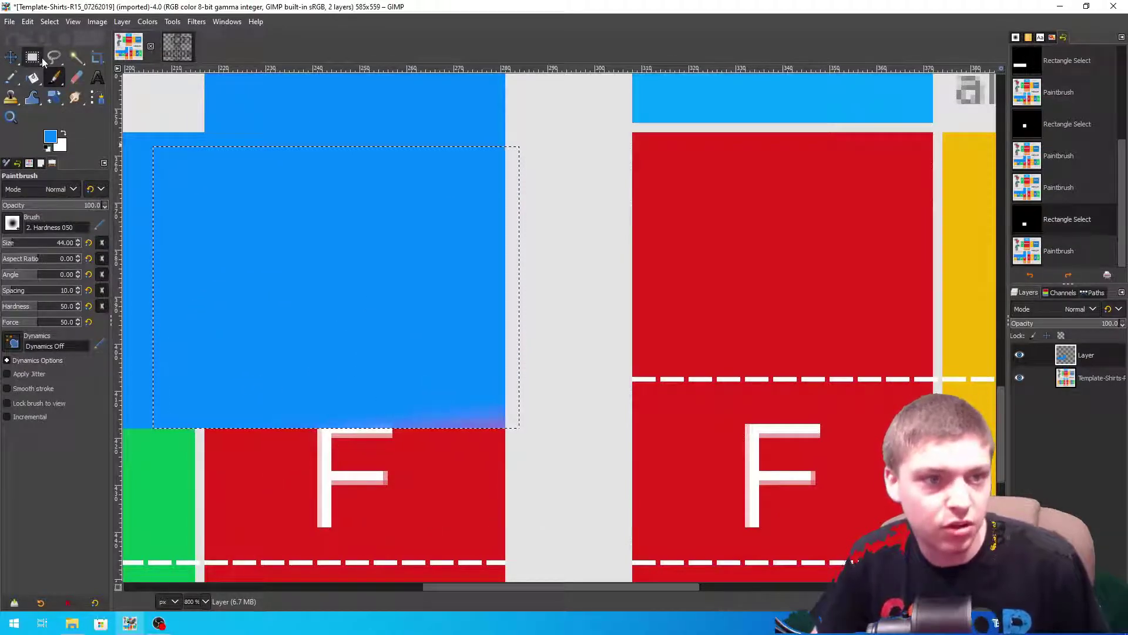
Narrow the selection to 75 px so it ends at the right sleeve's outer edge, and paint the faded corner solid blue
key("r")
left_click(492, 271)
left_click_drag(492, 271, 478, 272)
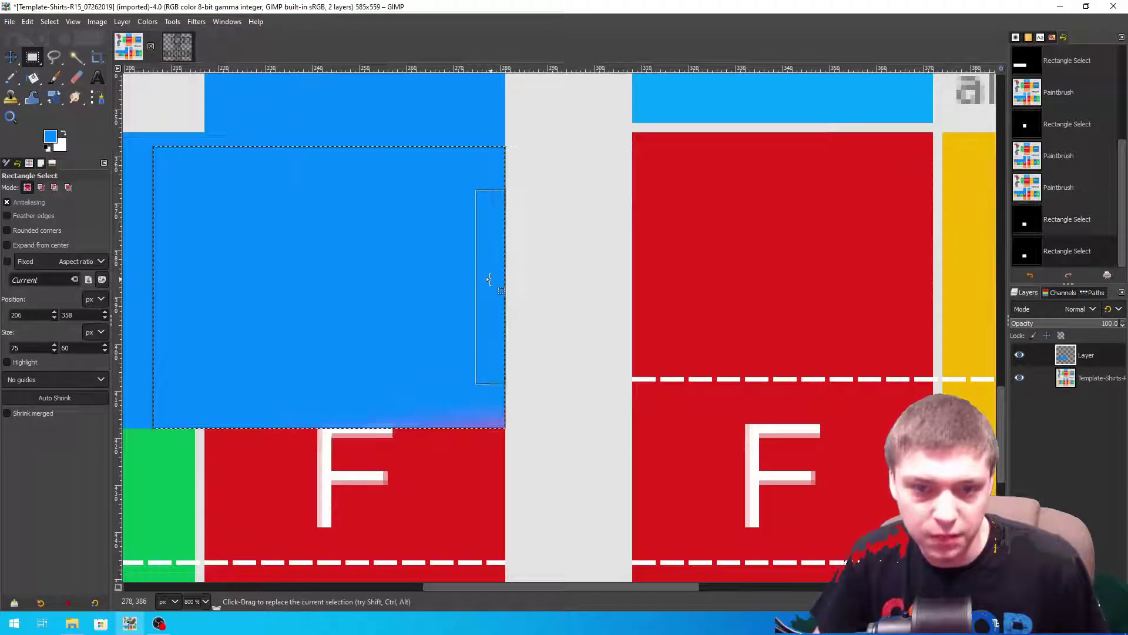
left_click(55, 78)
mouse_move(491, 420)
left_mouse_down()
mouse_move(267, 409)
mouse_move(481, 447)
left_mouse_up()
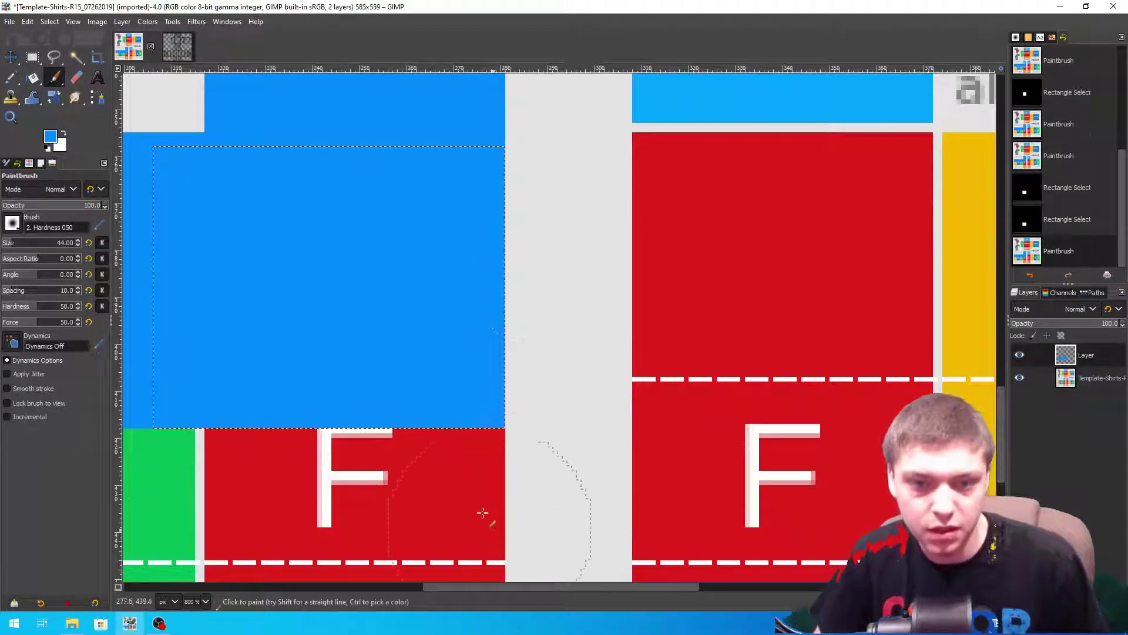
Resize the selection to span the left arm's F, L, B and R panels from their top edge to just below the upper dotted line
key("r")
left_click(326, 245)
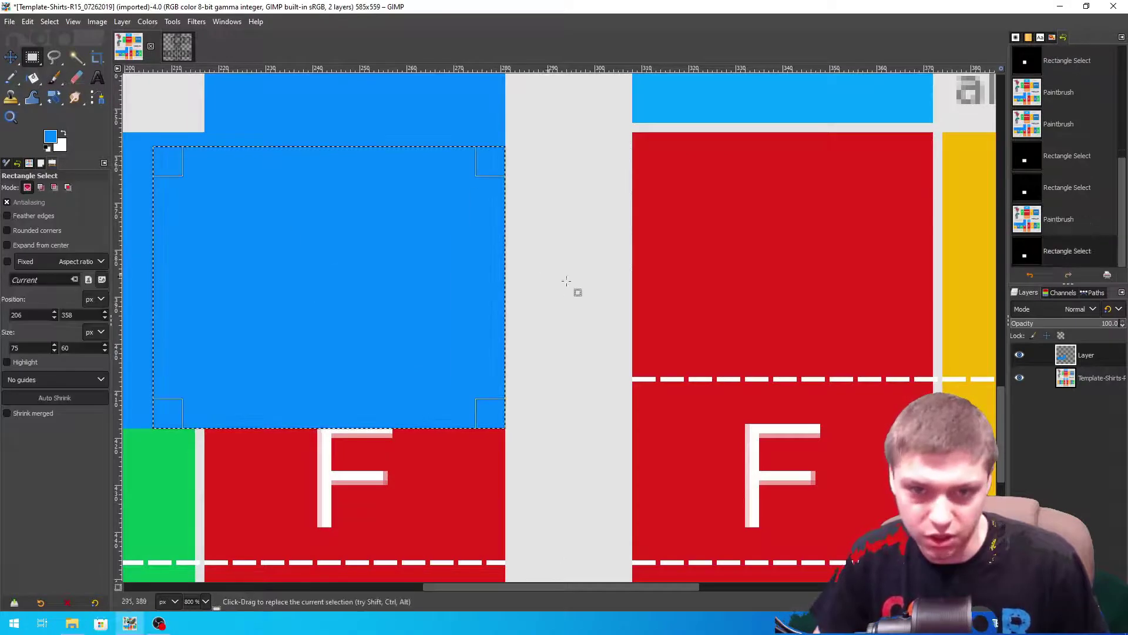
left_click_drag(488, 311, 680, 329)
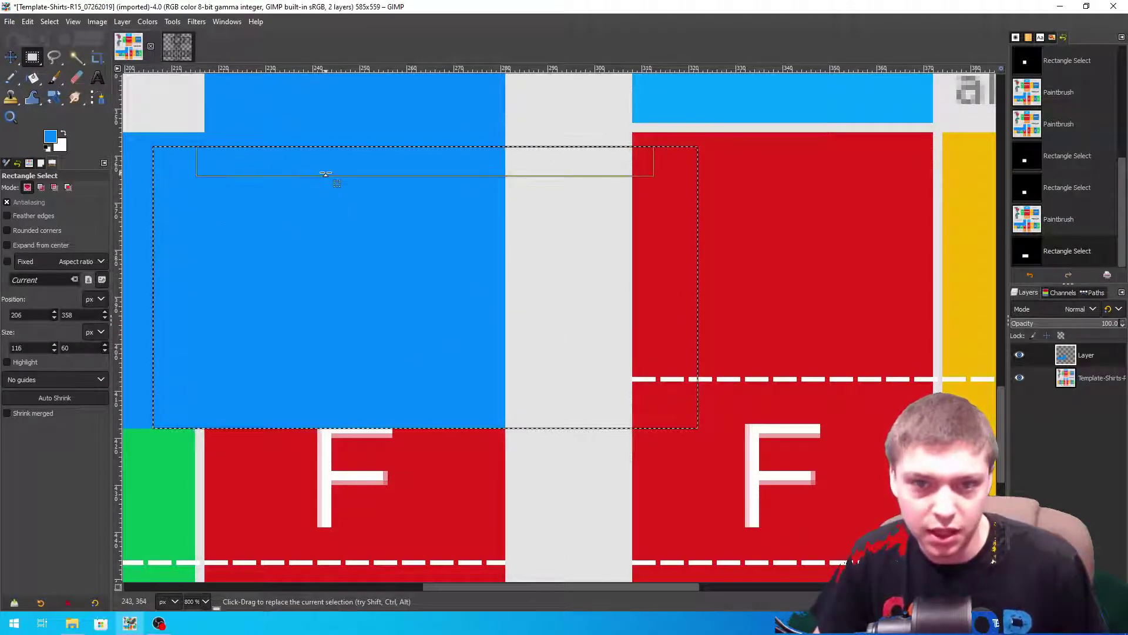
left_click_drag(328, 171, 323, 158)
left_click_drag(176, 249, 653, 291)
left_click_drag(698, 256, 926, 330)
Paint the whole selected left-arm area blue with the Paintbrush at size 44, covering the remaining faded patches
left_click(54, 79)
mouse_move(673, 429)
left_mouse_down()
mouse_move(516, 466)
mouse_move(706, 196)
mouse_move(2, 391)
mouse_move(135, 282)
mouse_move(675, 482)
left_mouse_up()
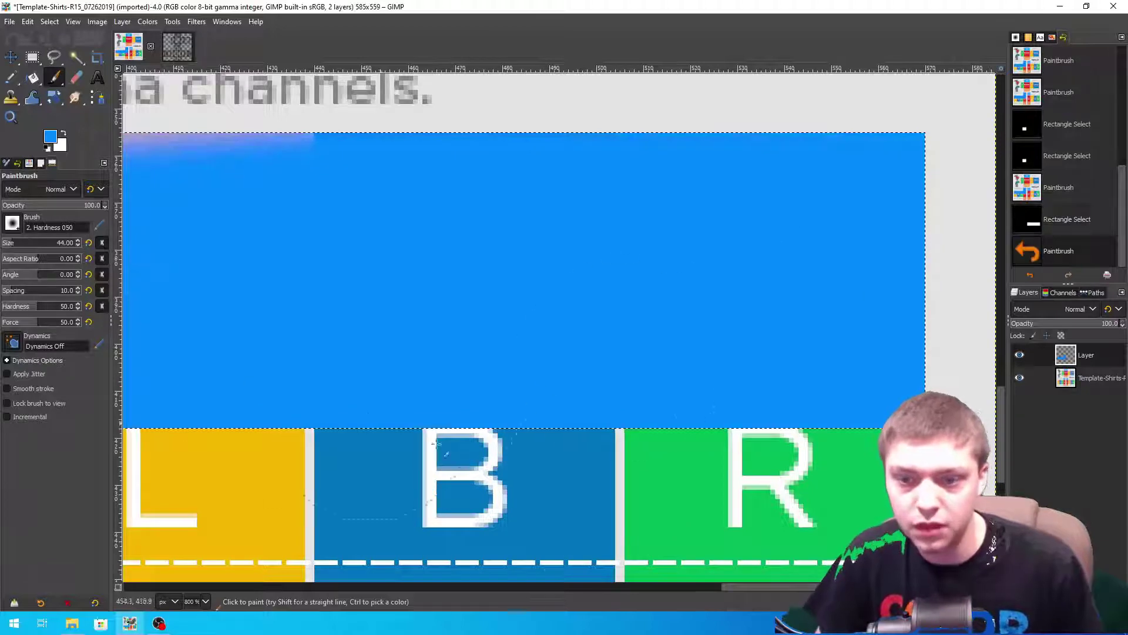
left_click_drag(766, 593, 553, 591)
mouse_move(268, 399)
left_mouse_down()
mouse_move(528, 152)
mouse_move(371, 126)
left_mouse_up()
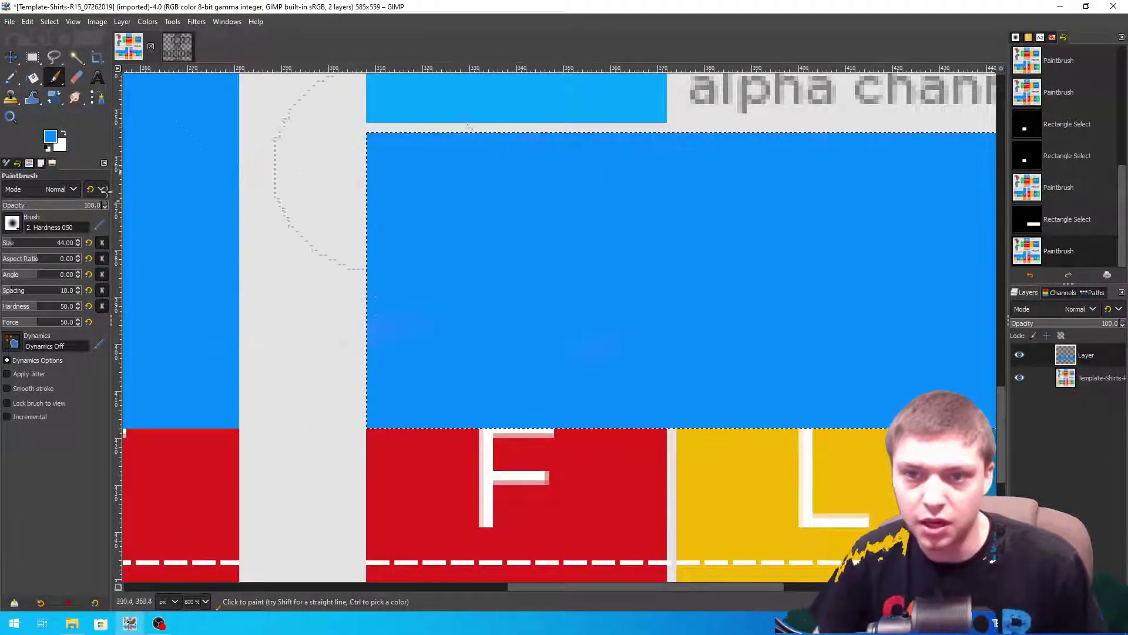
Select the left arm's U panel down to the painted sleeve, with the corner at 308, 289 px and a size of 64 × 69 px
scroll(398, 247, "up", 5)
scroll(397, 246, "up", 3)
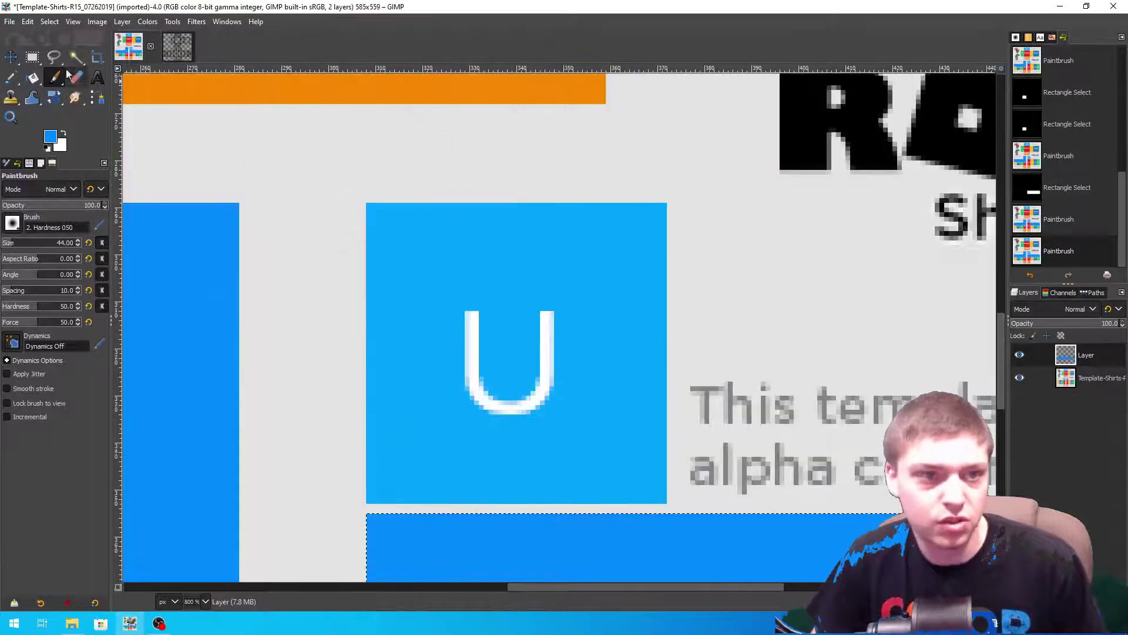
key("r")
left_click_drag(363, 206, 668, 504)
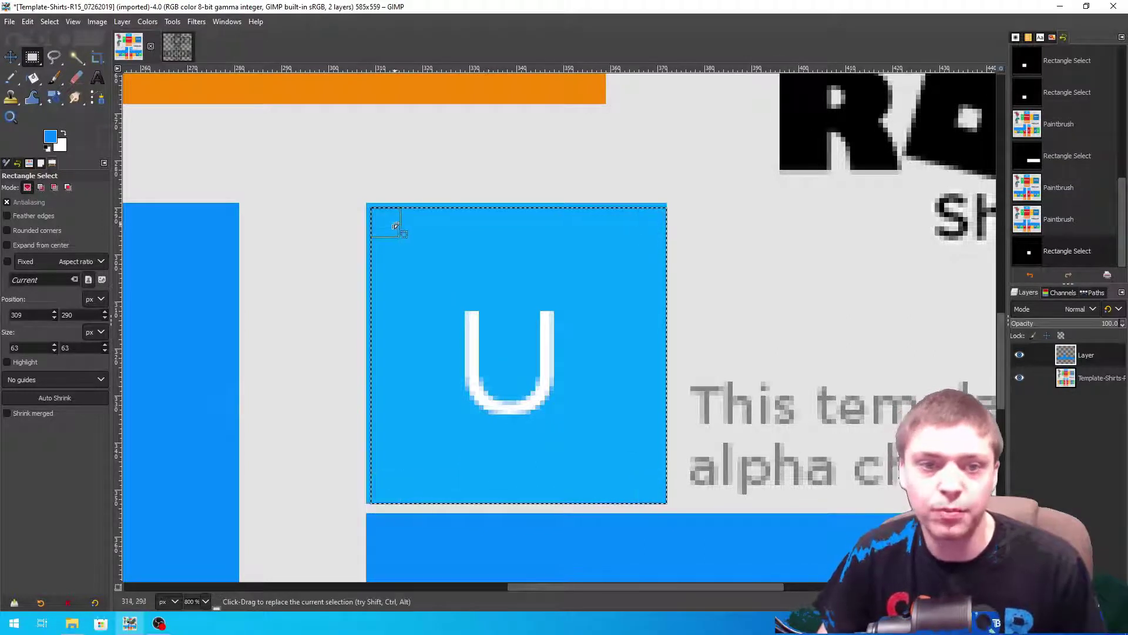
left_click_drag(395, 222, 391, 220)
mouse_move(504, 463)
left_mouse_down()
mouse_move(510, 504)
mouse_move(432, 494)
mouse_move(443, 527)
mouse_move(558, 509)
mouse_move(561, 467)
mouse_move(641, 519)
mouse_move(445, 432)
mouse_move(410, 369)
mouse_move(597, 385)
mouse_move(611, 347)
mouse_move(610, 242)
mouse_move(545, 268)
mouse_move(598, 260)
mouse_move(559, 267)
left_mouse_up()
Paint the selected U panel of the left arm blue with the Paintbrush at size 44, and return to the Rectangle Select tool
left_click(55, 79)
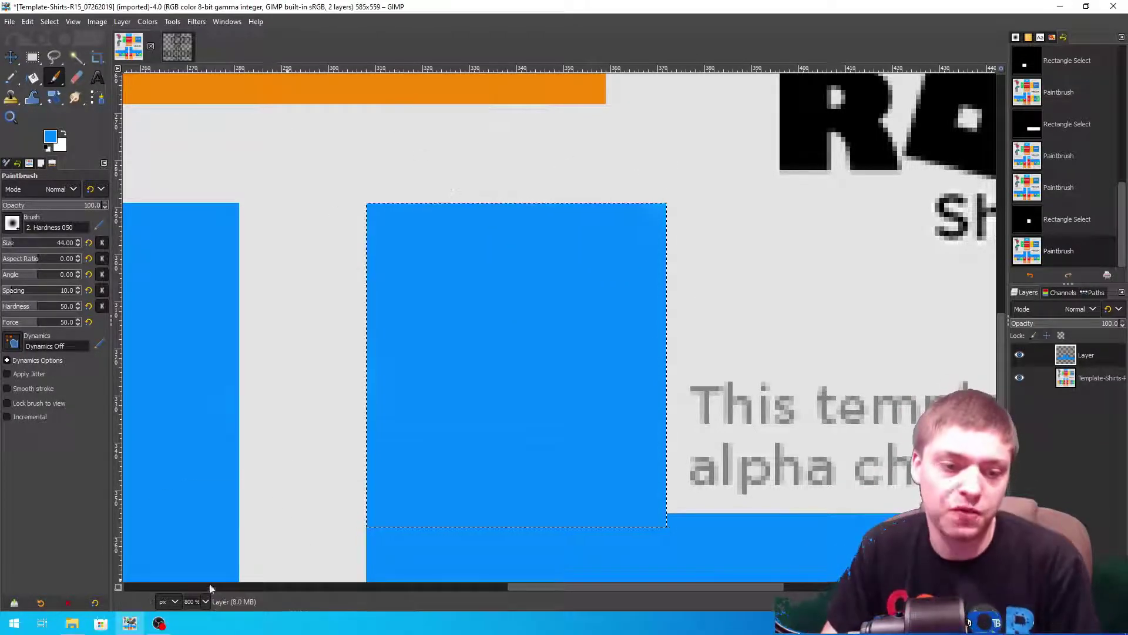
scroll(202, 601, "down", 2)
scroll(579, 552, "down", 2)
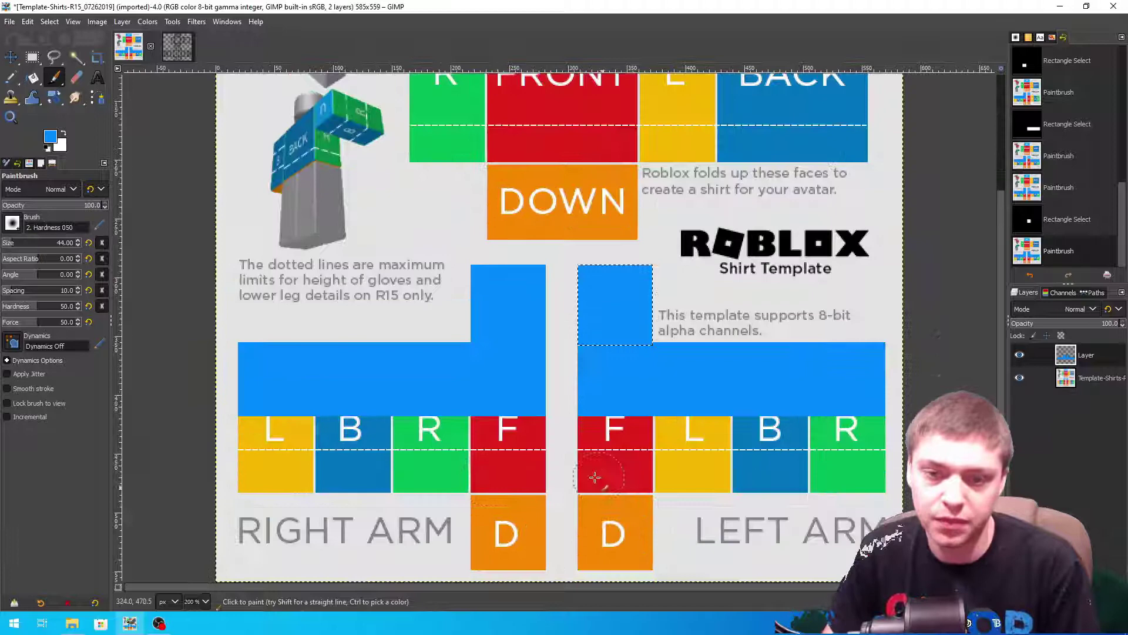
scroll(643, 483, "up", 3)
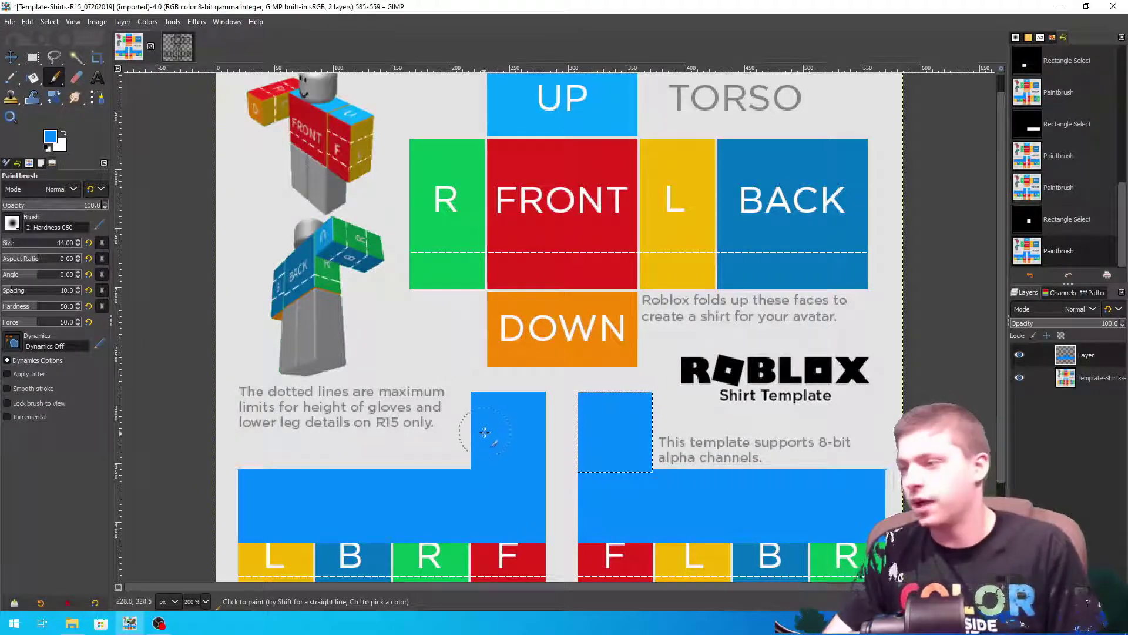
scroll(485, 433, "up", 1)
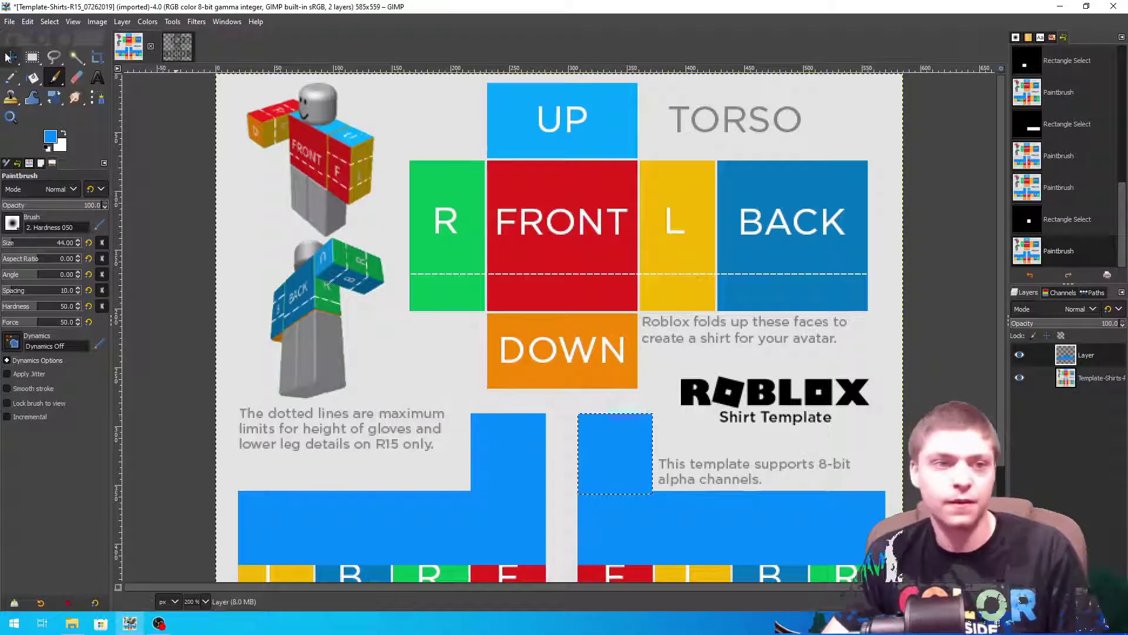
left_click(32, 57)
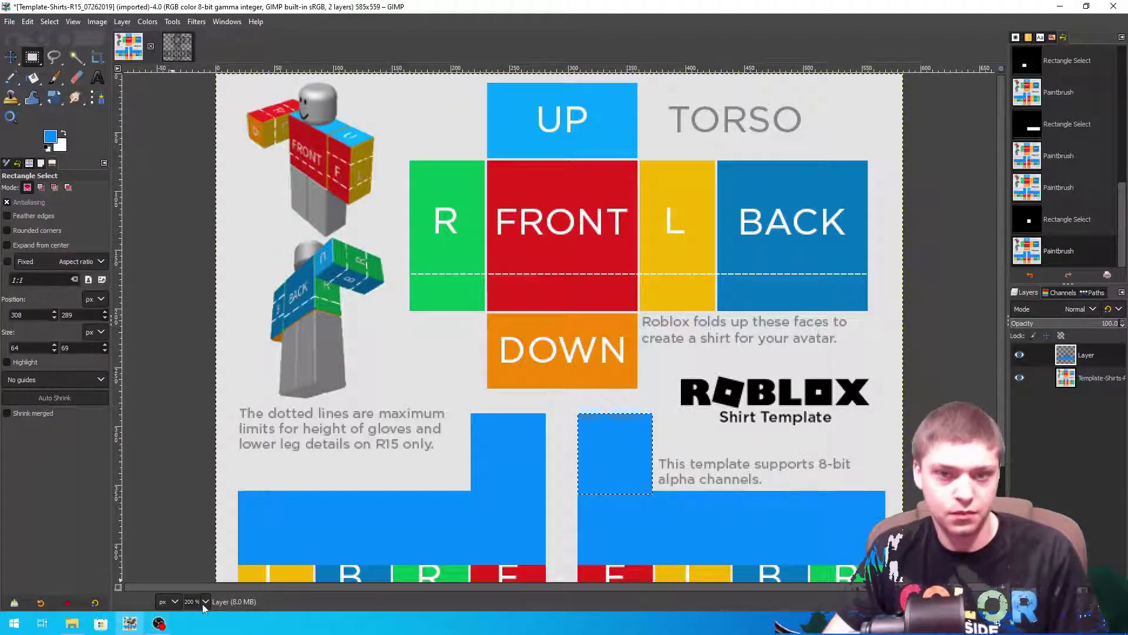
scroll(202, 604, "up", 1)
scroll(280, 284, "up", 5)
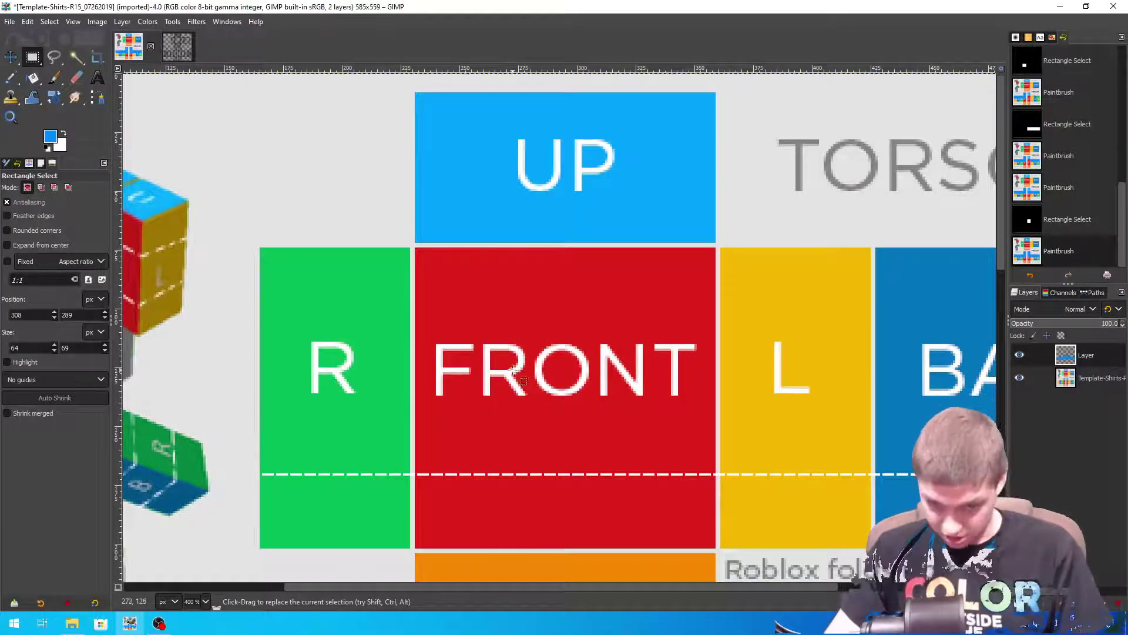
scroll(512, 370, "down", 3)
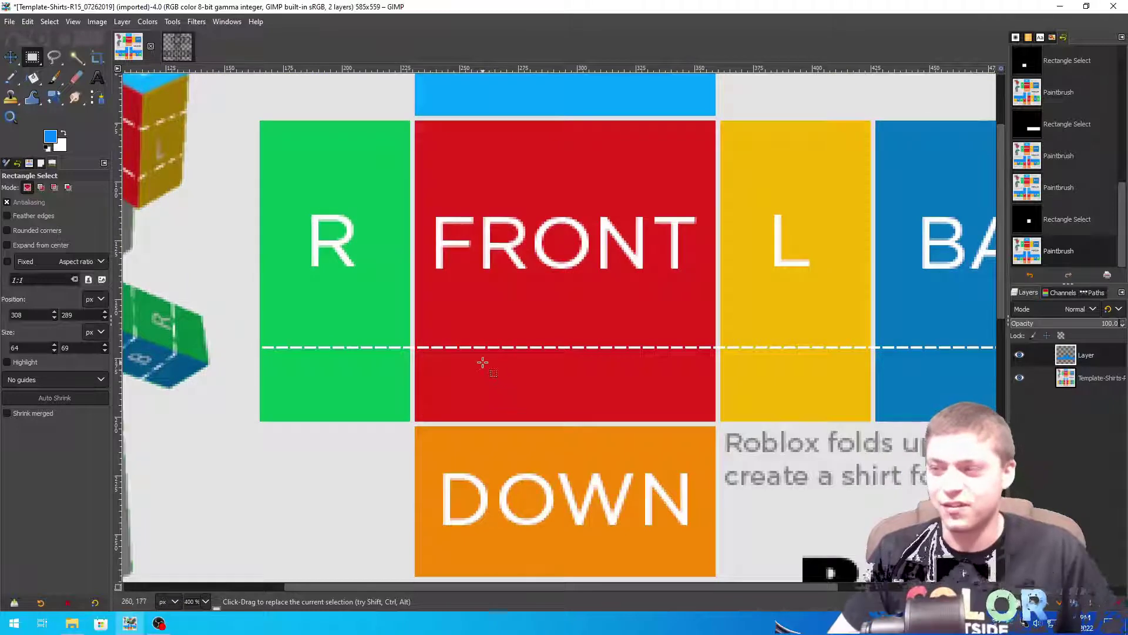
key("2")
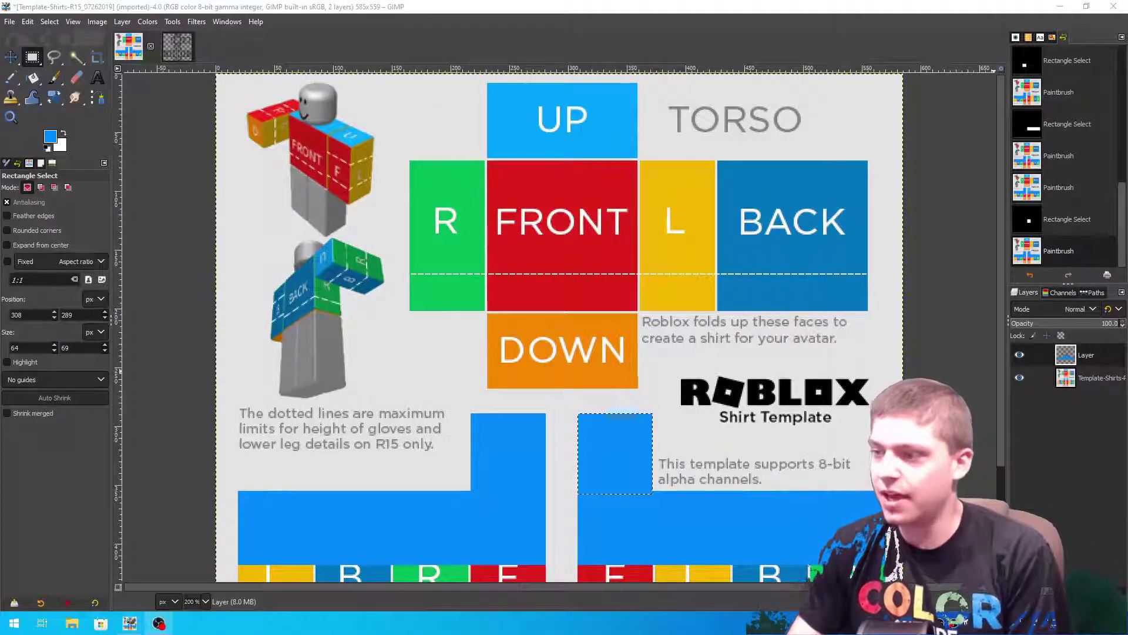
Open the yellow-shirted character picture and king.png as separate images
left_click(10, 22)
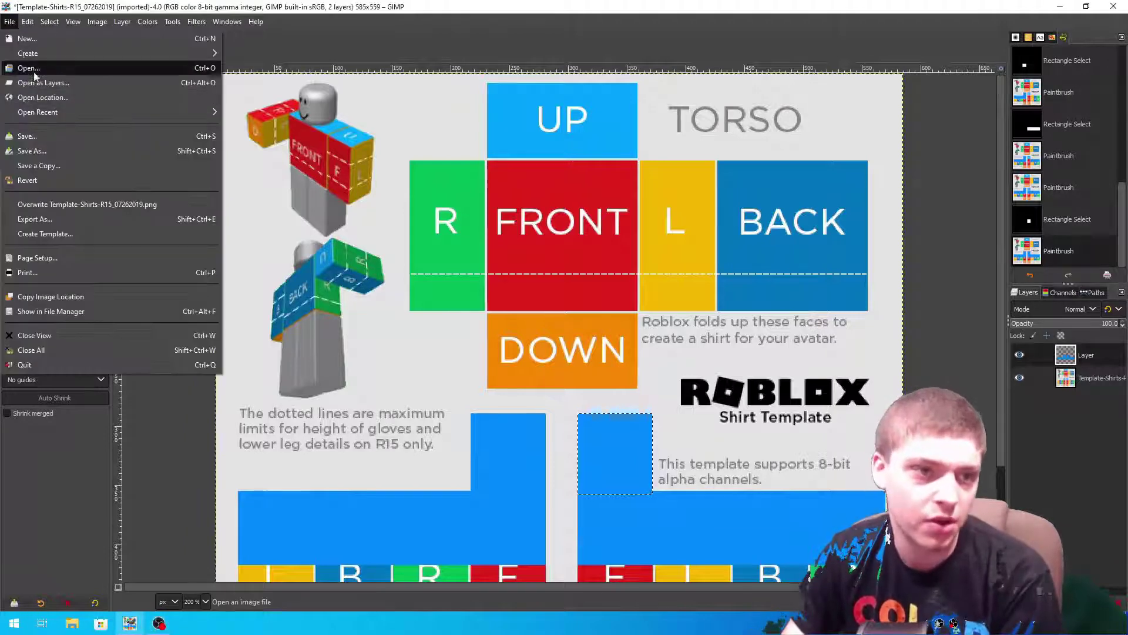
left_click(37, 70)
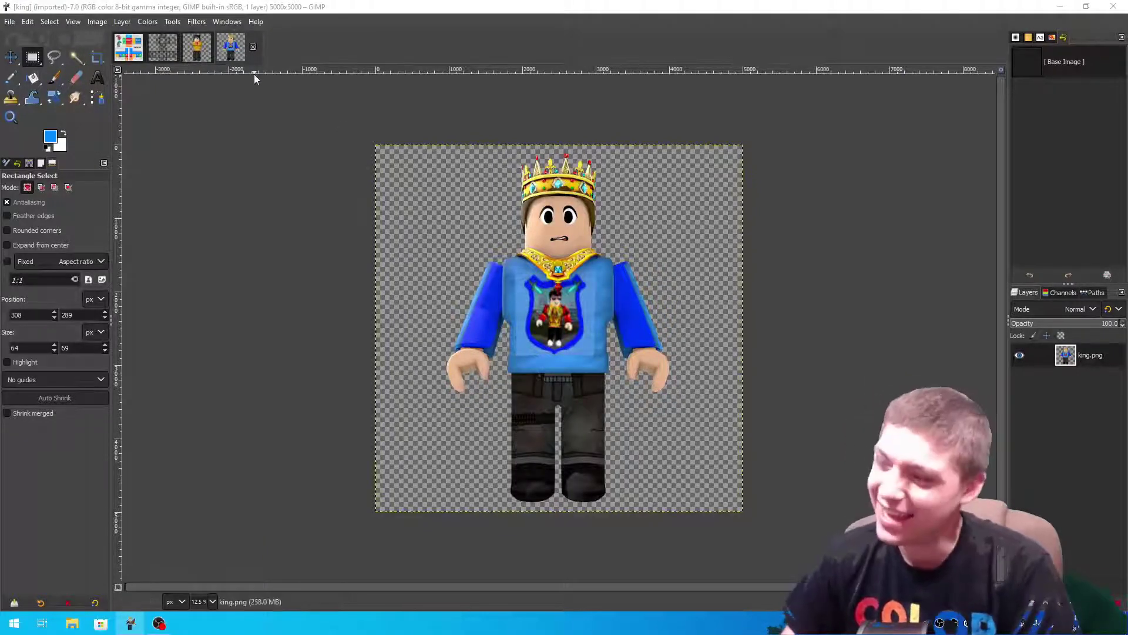
Open the Scale Image settings for king.png and for the shirt template side by side to compare their dimensions
right_click(562, 333)
mouse_move(599, 411)
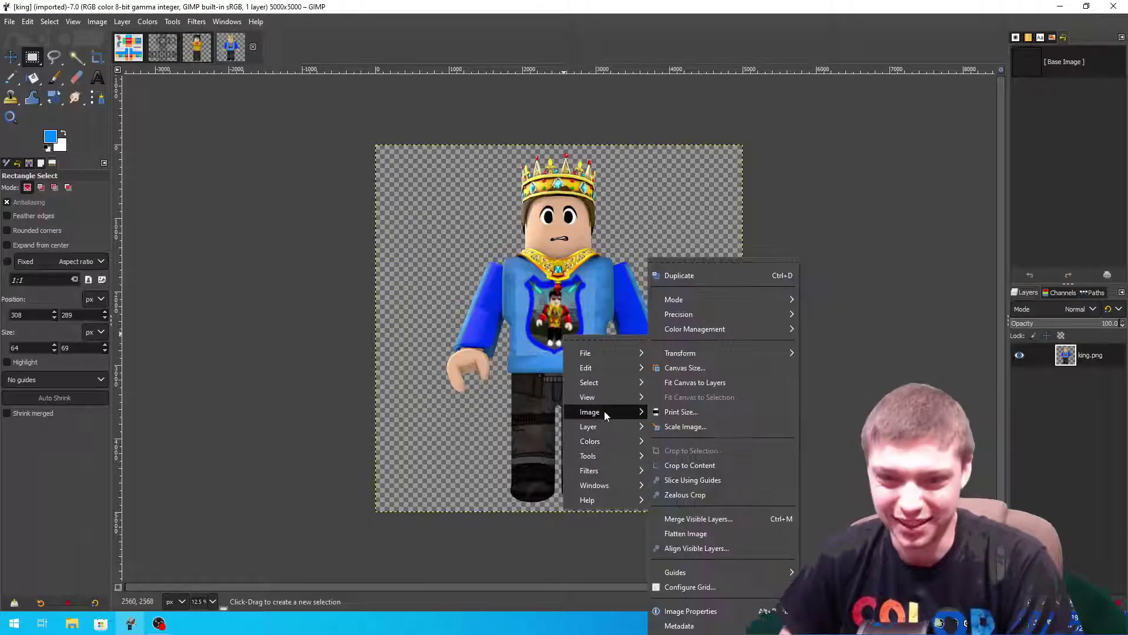
left_click(675, 425)
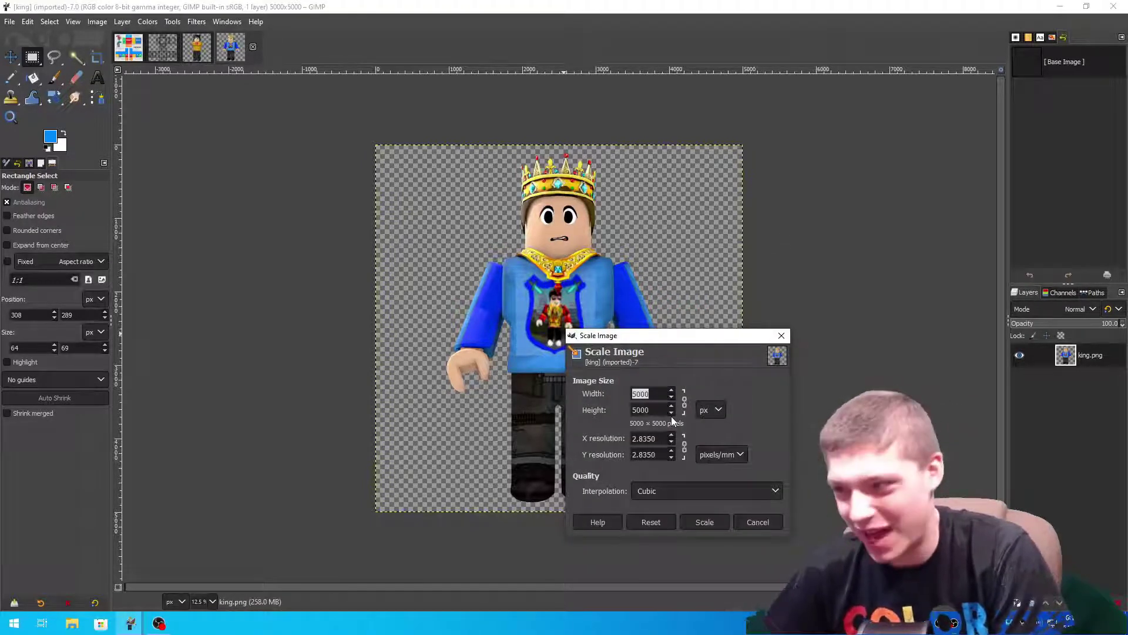
left_click(133, 49)
right_click(422, 260)
mouse_move(453, 335)
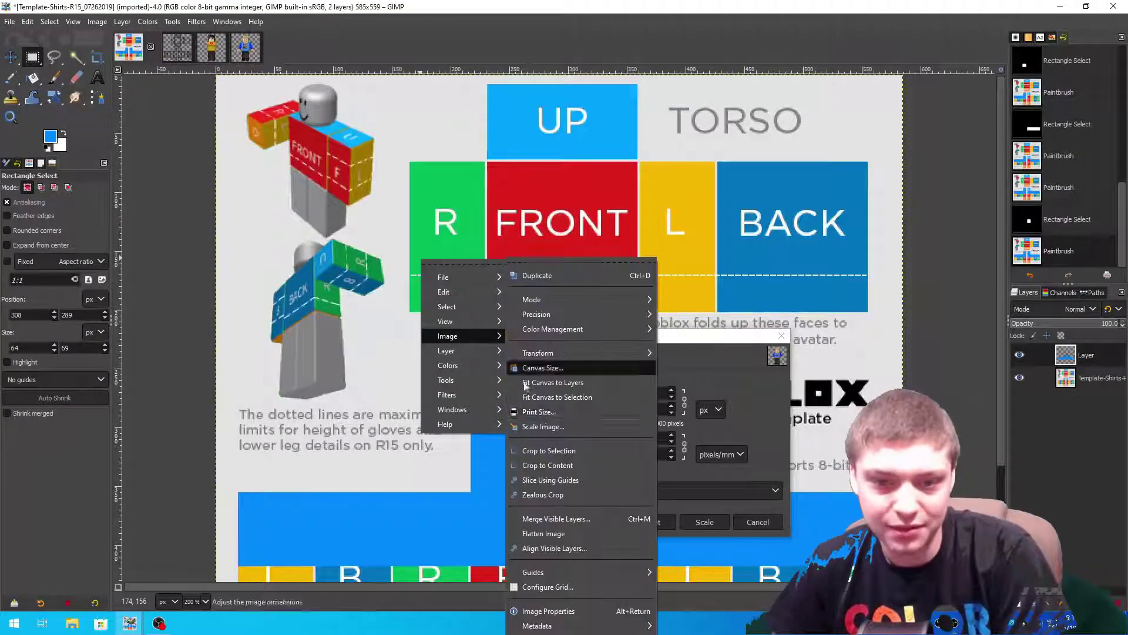
left_click(544, 427)
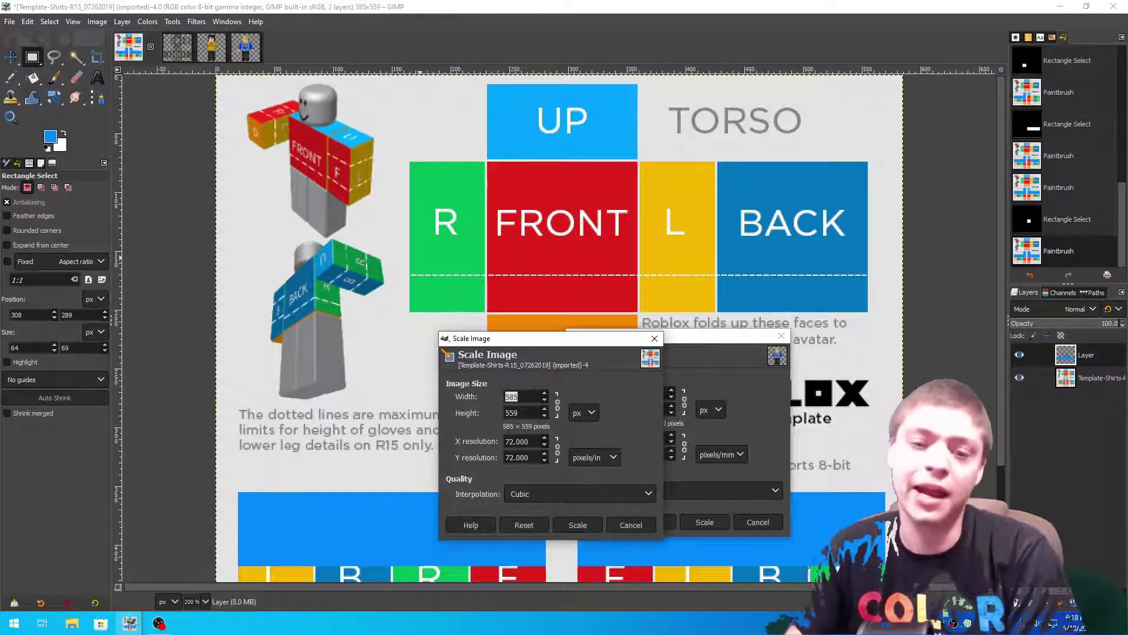
left_click_drag(500, 341, 332, 308)
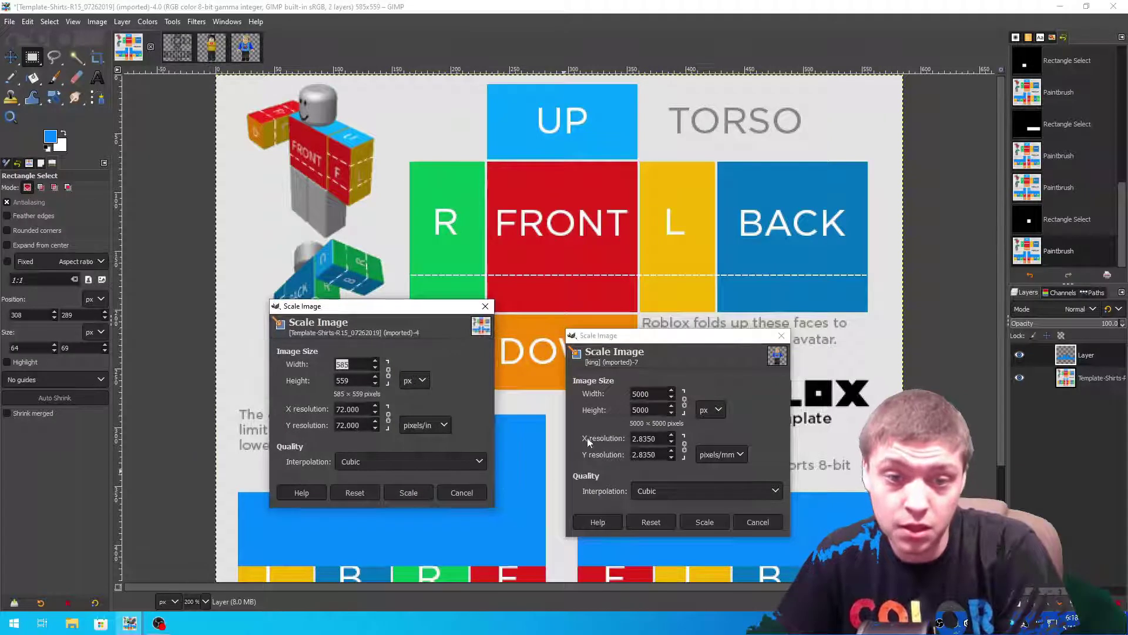
Set king.png's width to 100 px with the proportions linked and scale the image
left_click(645, 394)
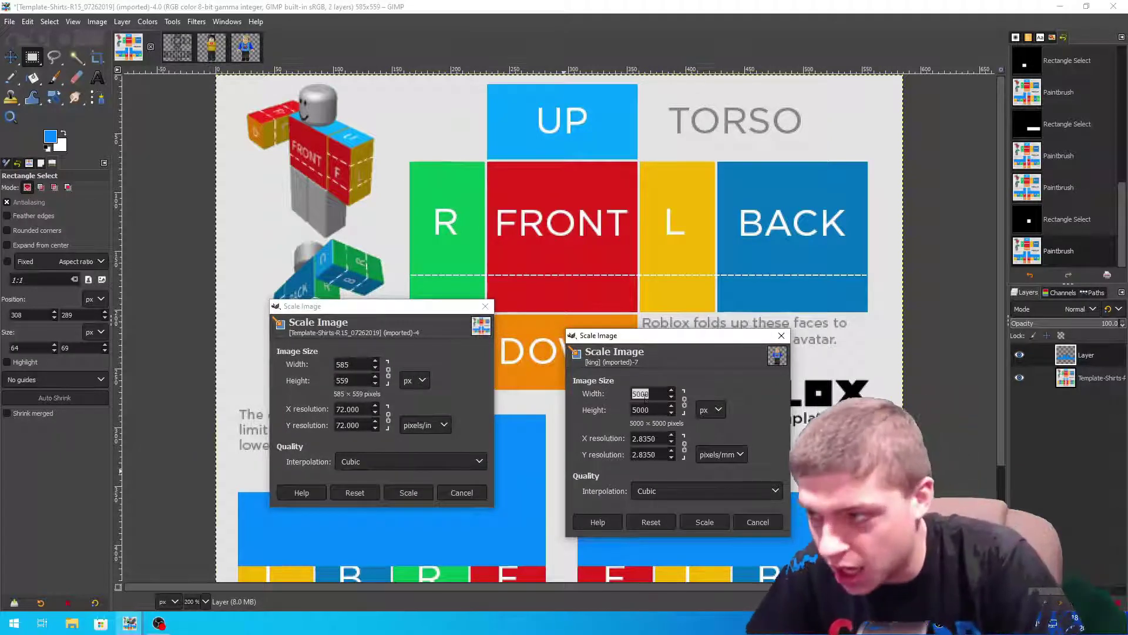
type("100")
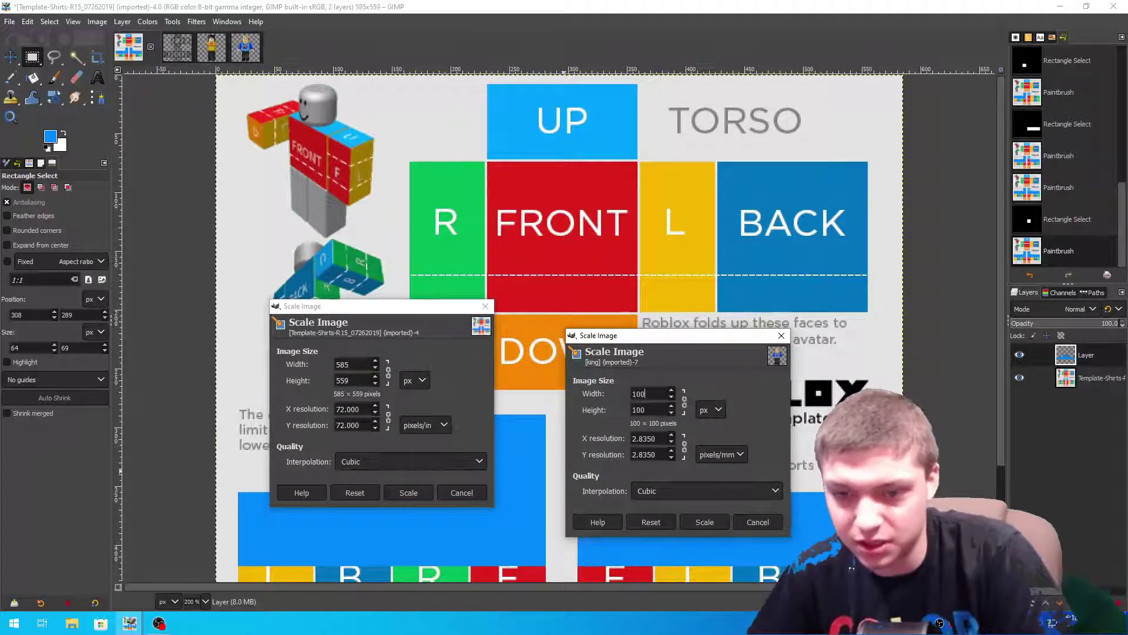
left_click(705, 522)
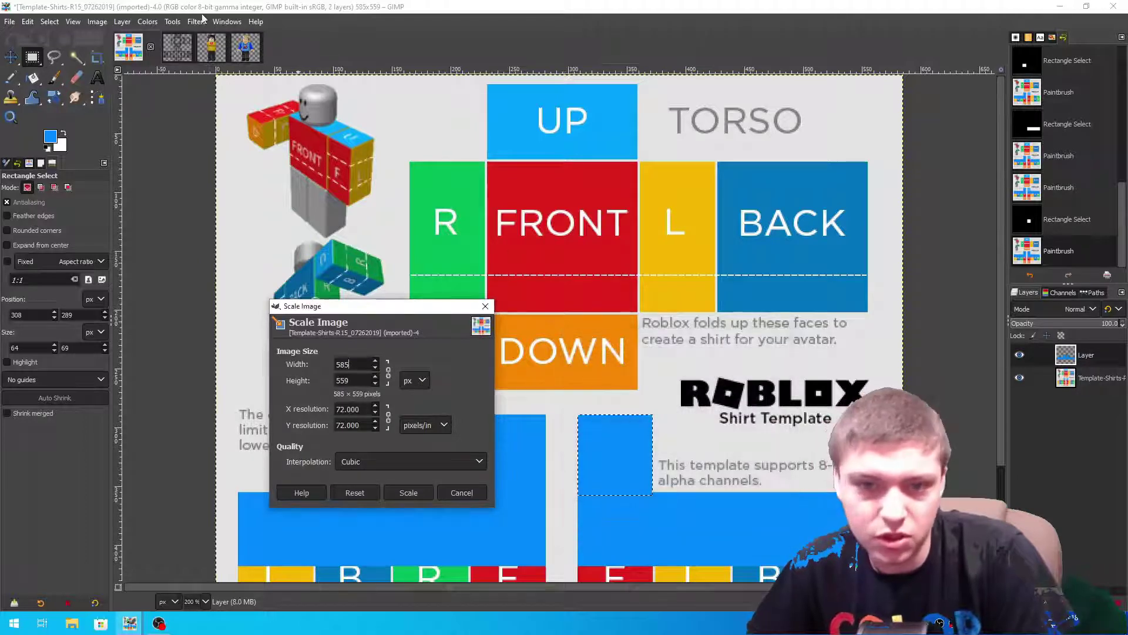
Add the scaled king image to the shirt template as a new layer and move it onto the torso's FRONT panel
left_click(241, 48)
left_click_drag(242, 60, 1097, 355)
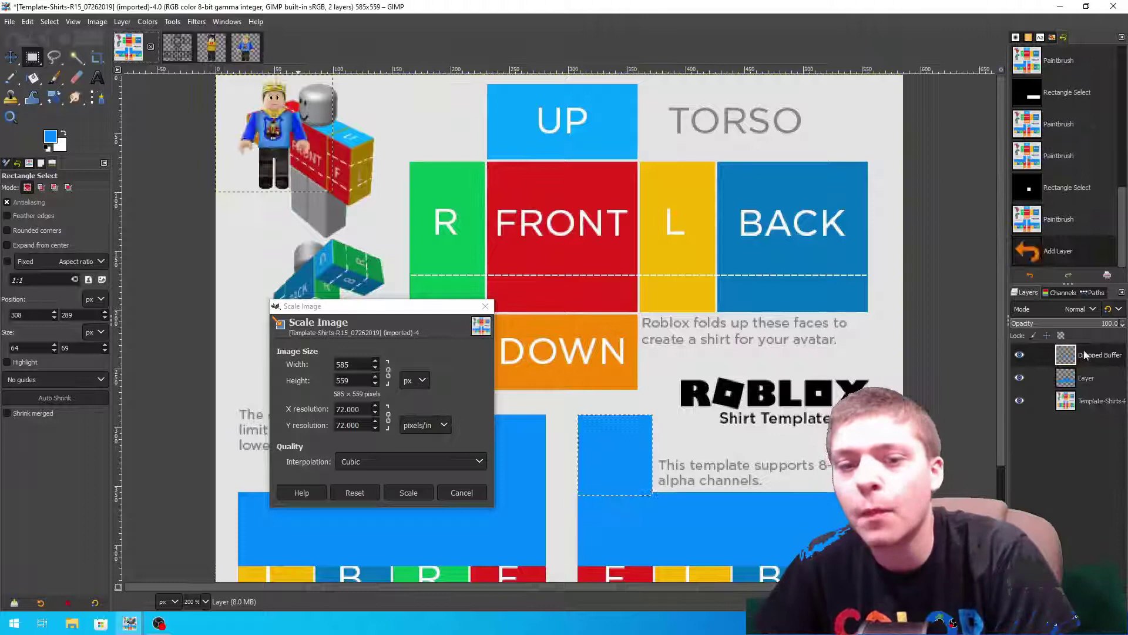
key("m")
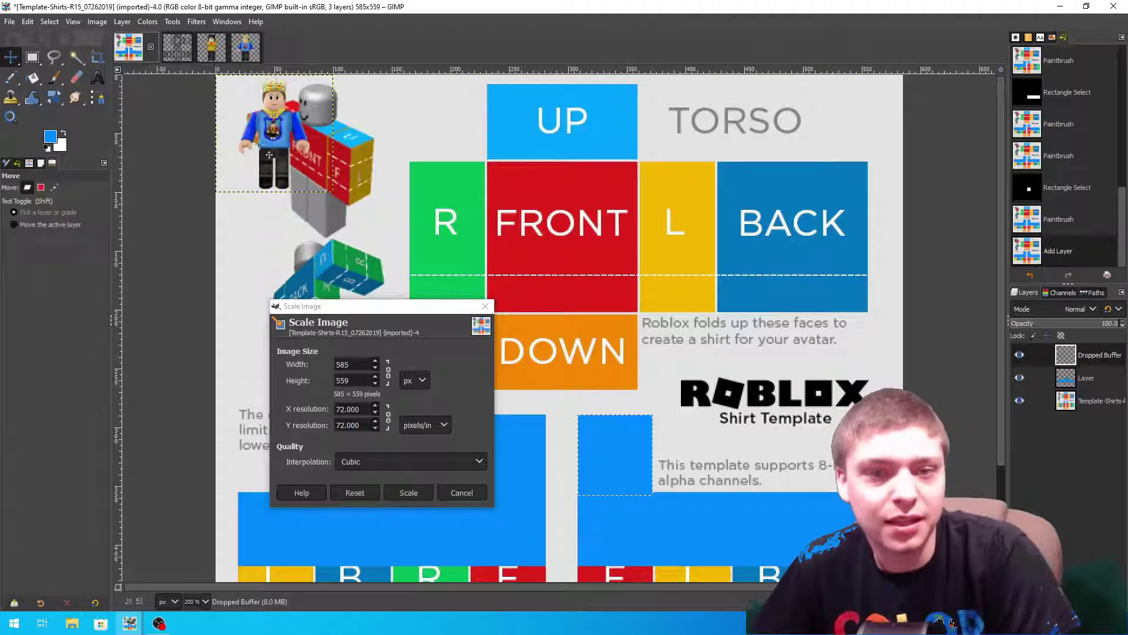
left_click_drag(275, 142, 561, 260)
Scale the yellow-shirted character image Jpd.png to a width of 120 px with the proportions linked
left_click(207, 48)
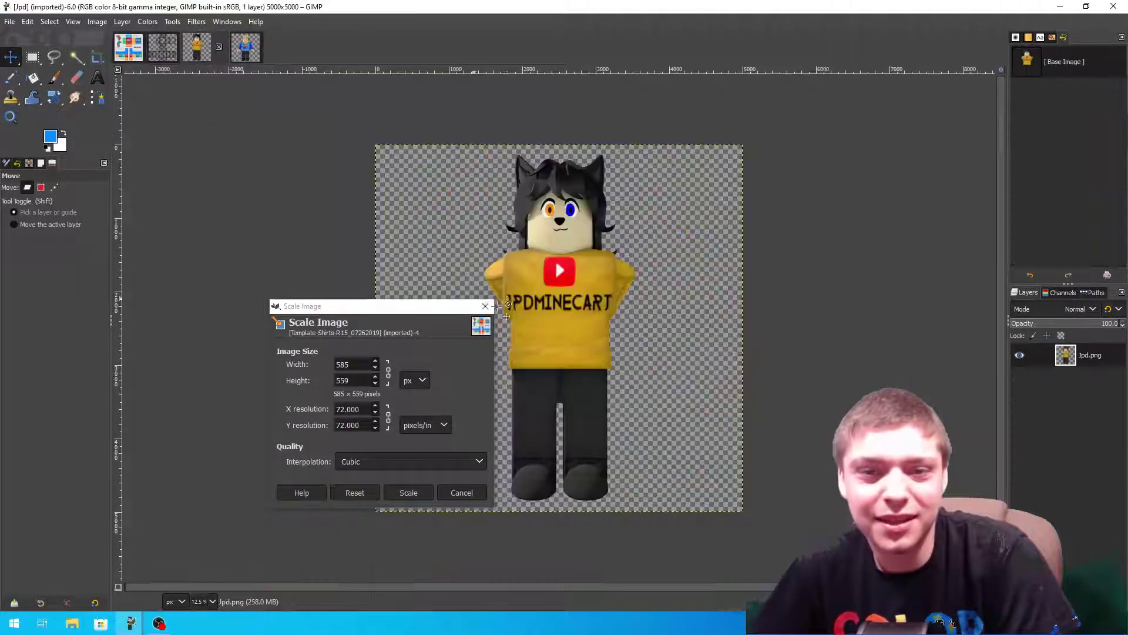
right_click(543, 288)
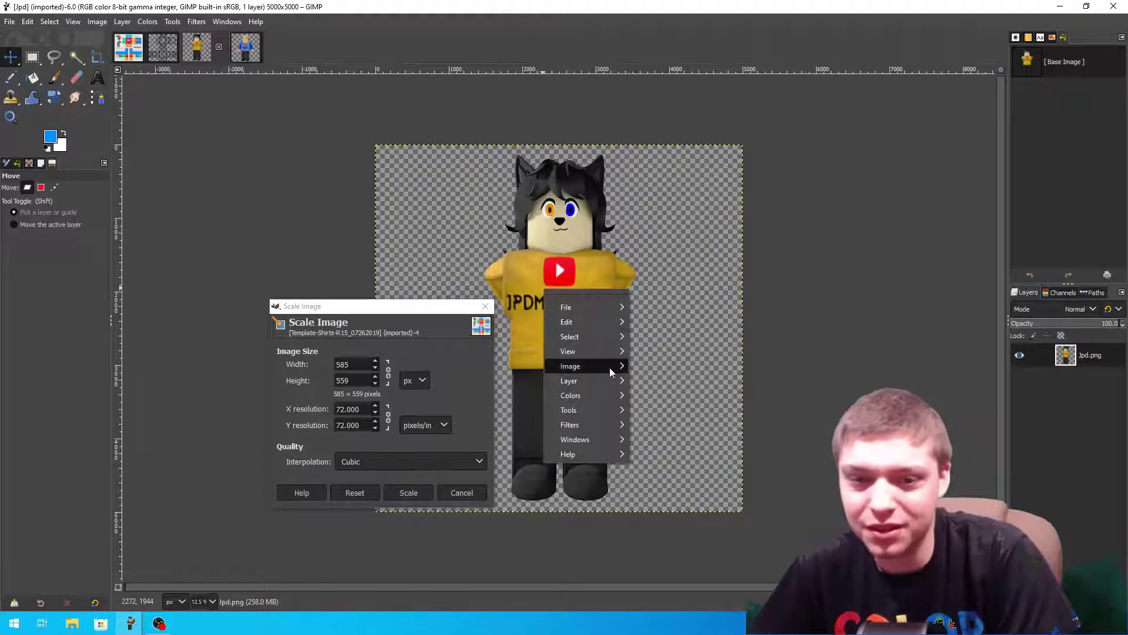
mouse_move(609, 366)
left_click(699, 425)
type("120")
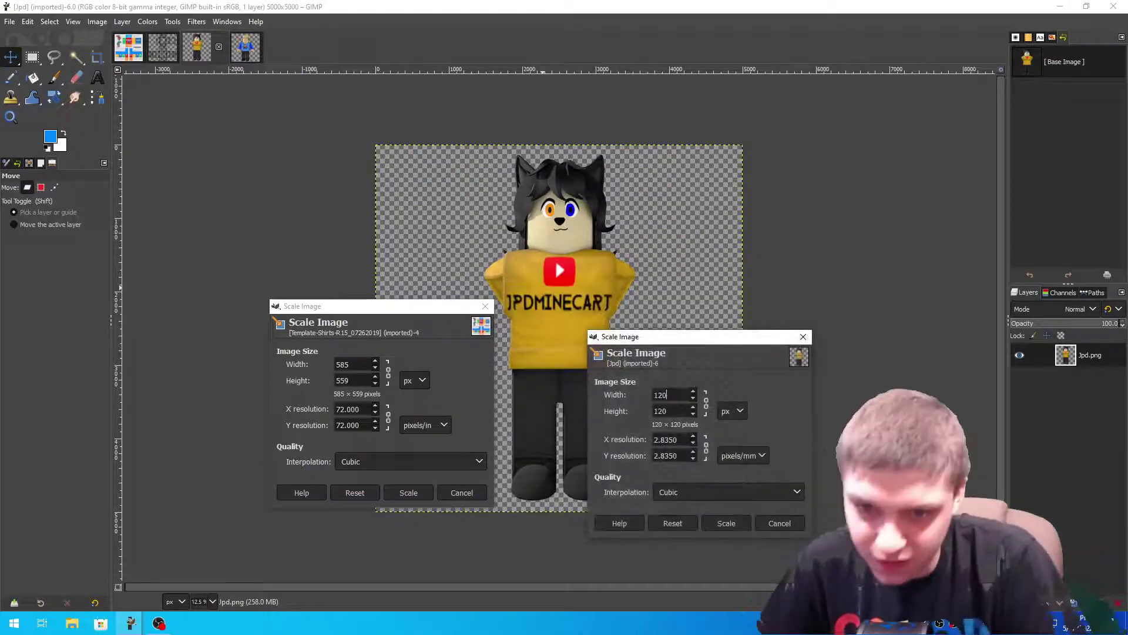
left_click(727, 523)
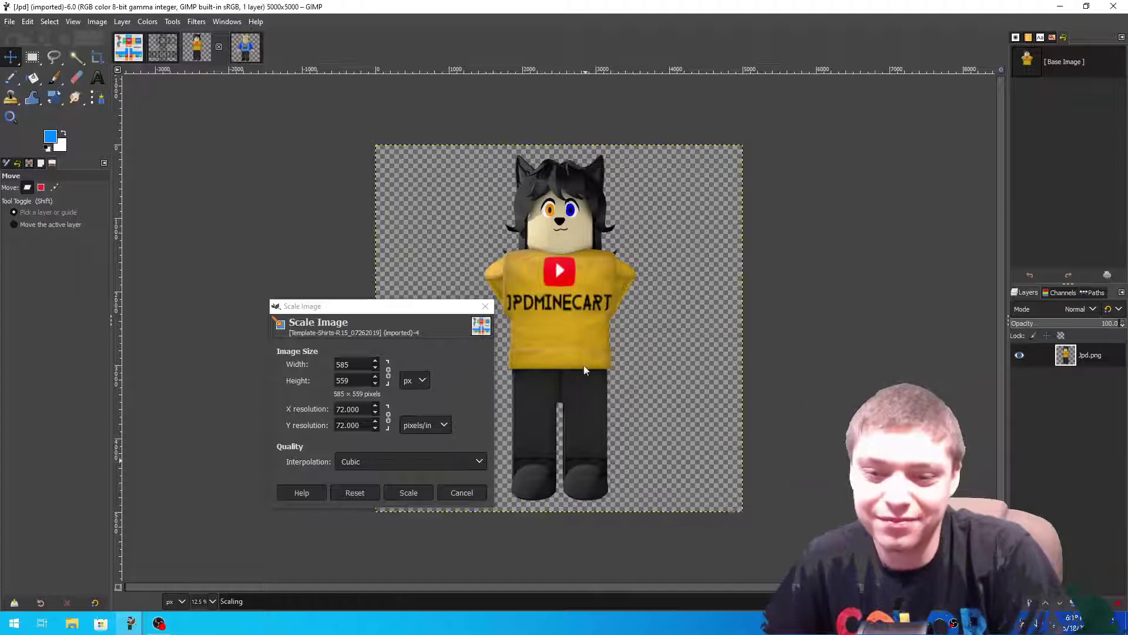
Add the scaled yellow-shirted character to the template's FRONT panel as a layer beneath the king, lining it up behind him
left_click_drag(188, 49, 1089, 352)
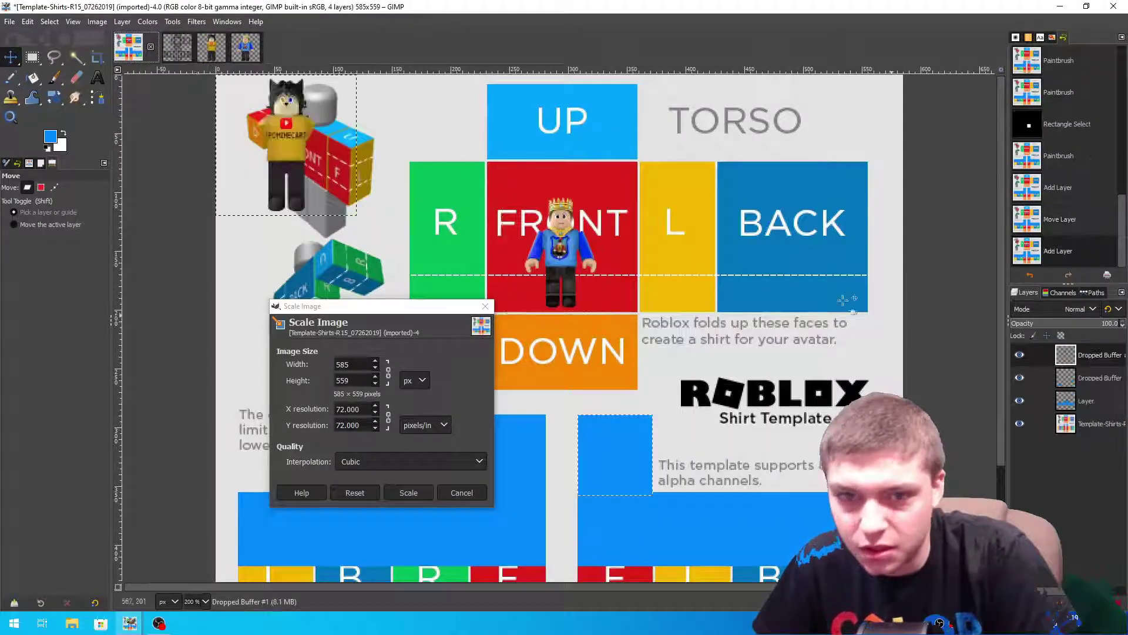
left_click_drag(287, 136, 607, 222)
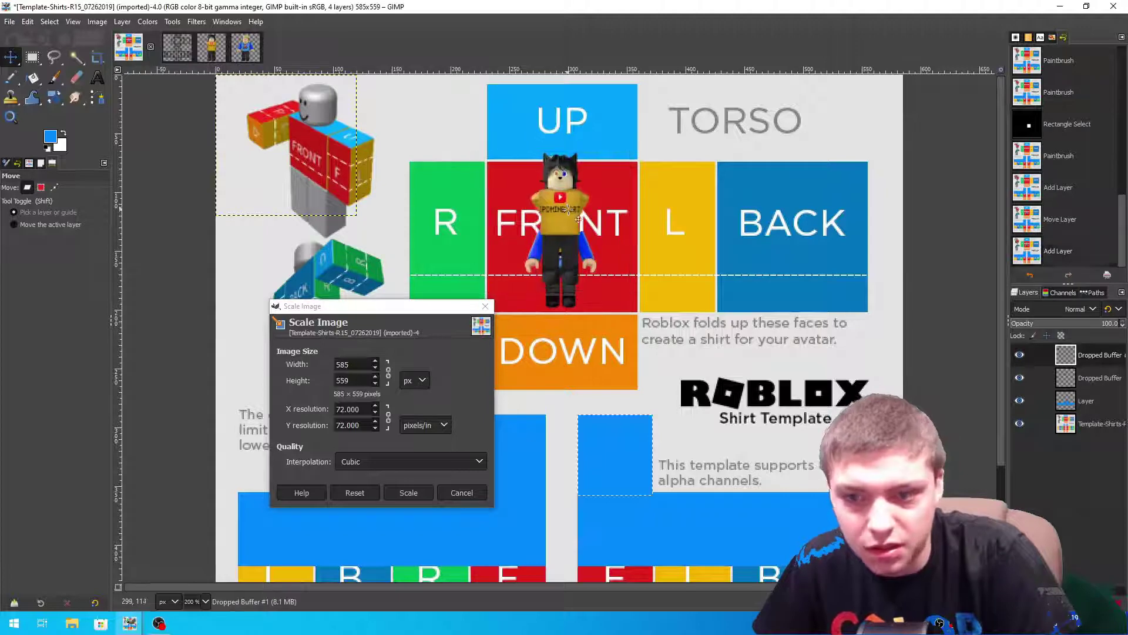
left_click_drag(1109, 360, 1101, 391)
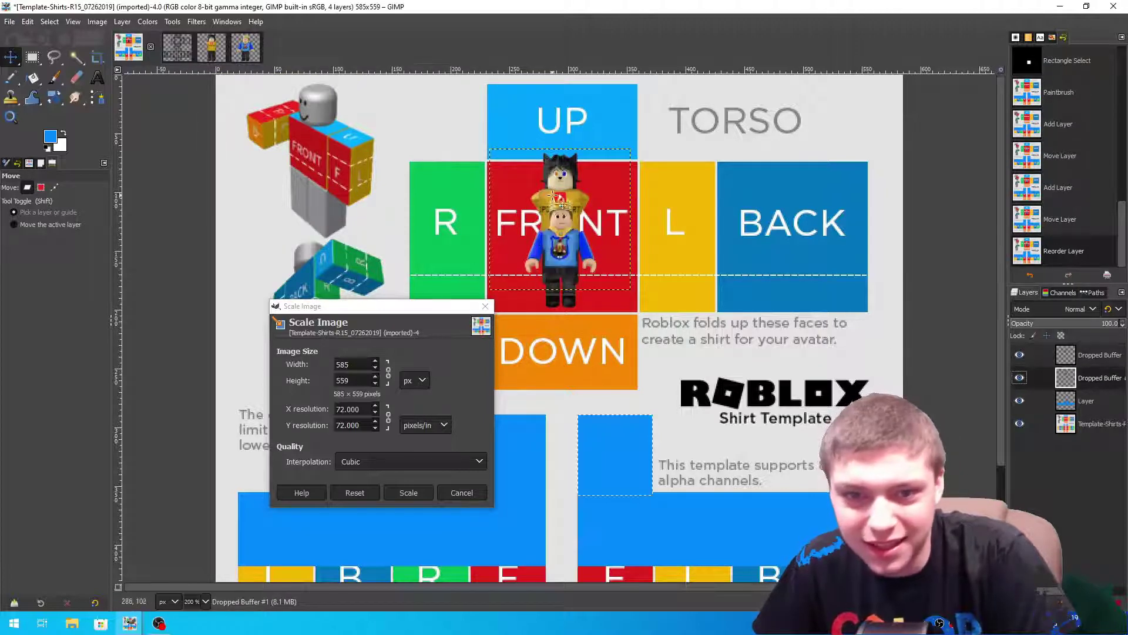
left_click_drag(553, 195, 552, 204)
left_click_drag(563, 253, 563, 257)
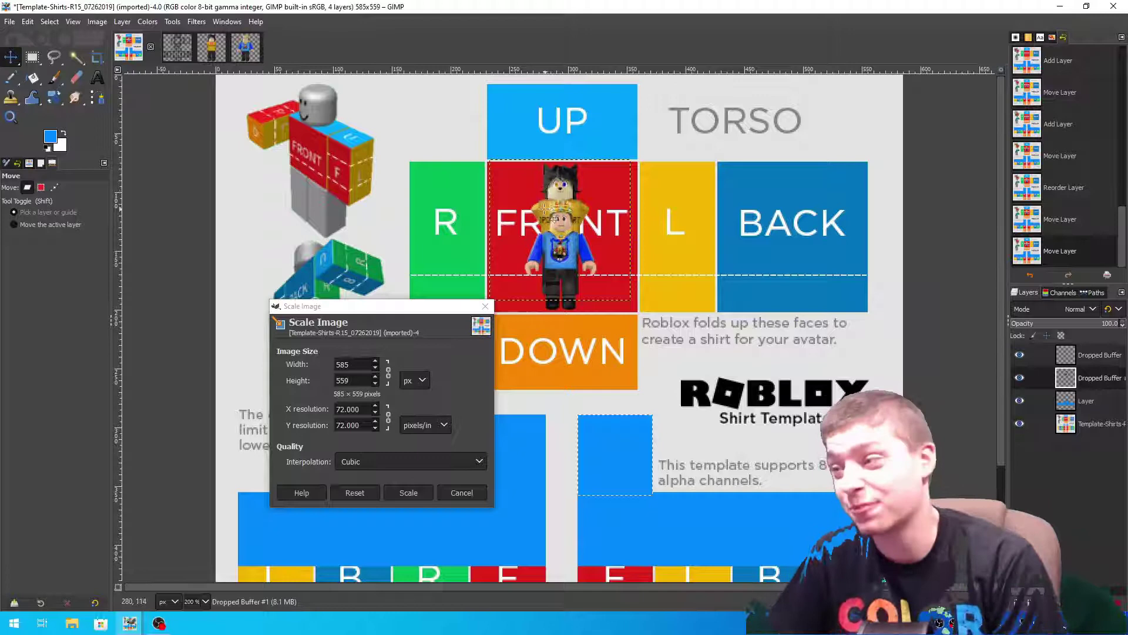
On the blue sleeve layer, draw a rectangular selection about 387 × 126 px across the torso's R, FRONT, L and BACK panels
left_click(1092, 405)
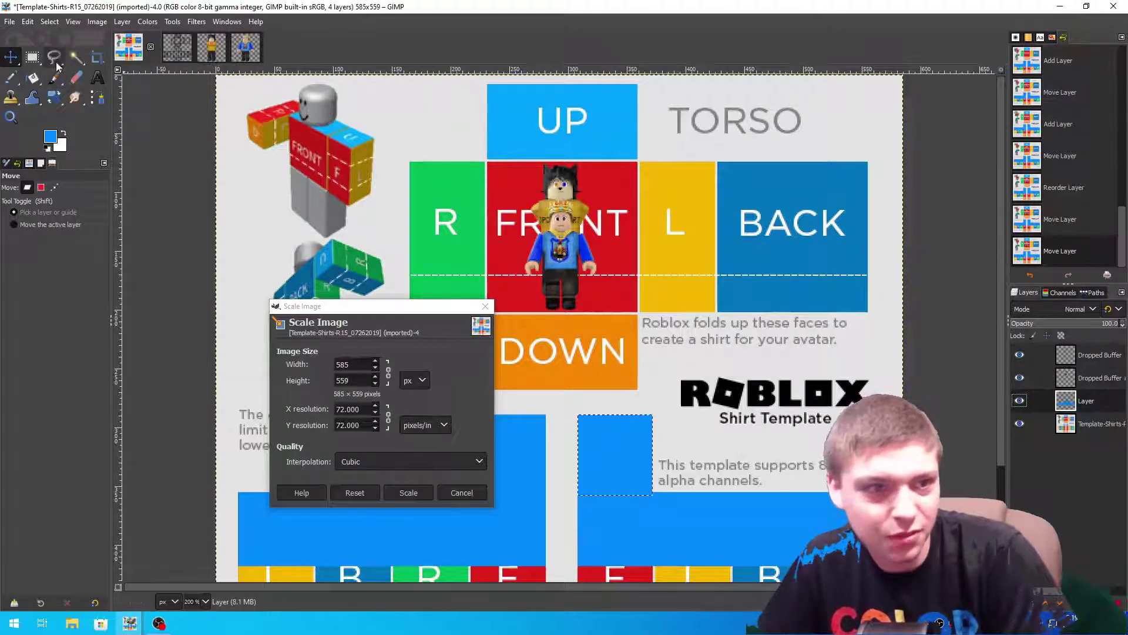
left_click(33, 57)
left_click_drag(413, 165, 867, 311)
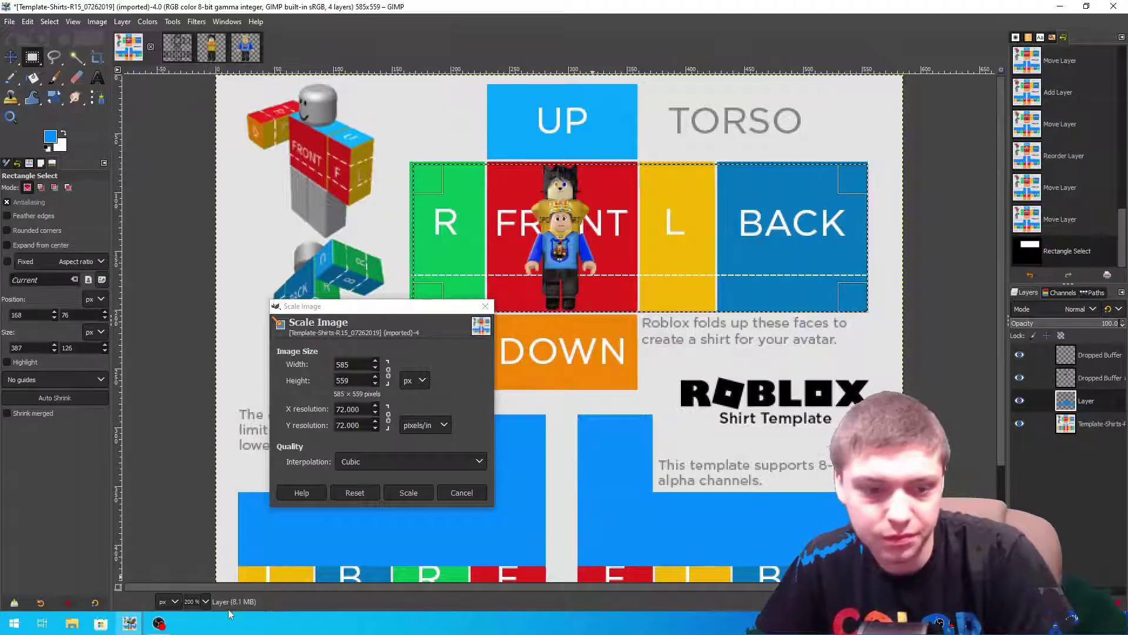
Fit the selection to the edges of the torso row, with the corner at 165, 74 px and a size of 390 × 128 px
key("4")
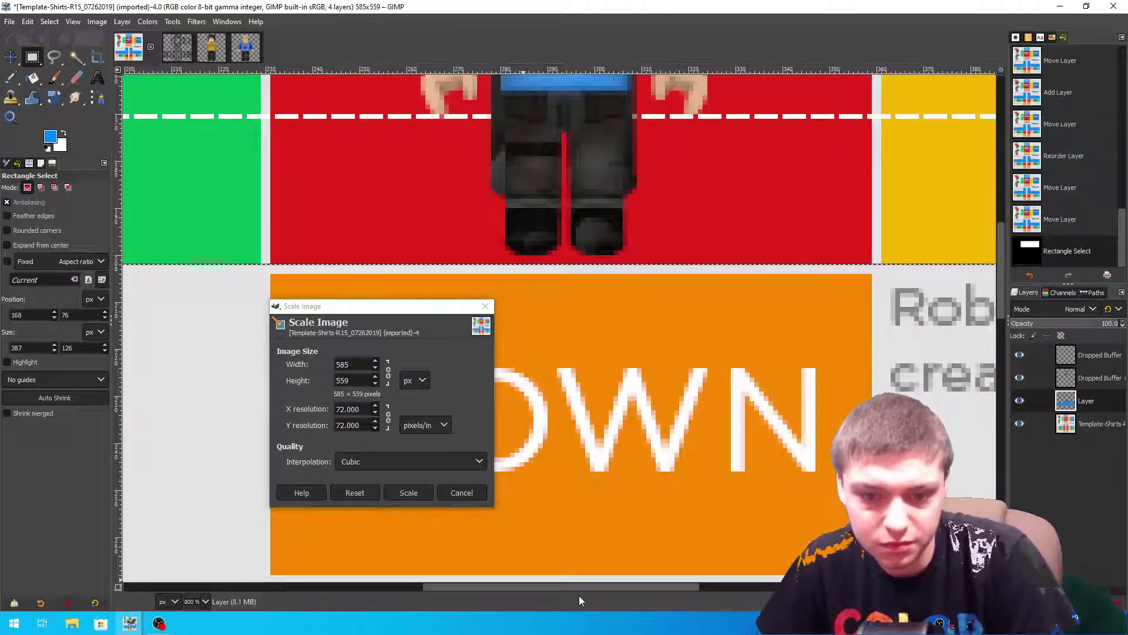
left_click_drag(578, 587, 402, 558)
scroll(517, 329, "up", 1)
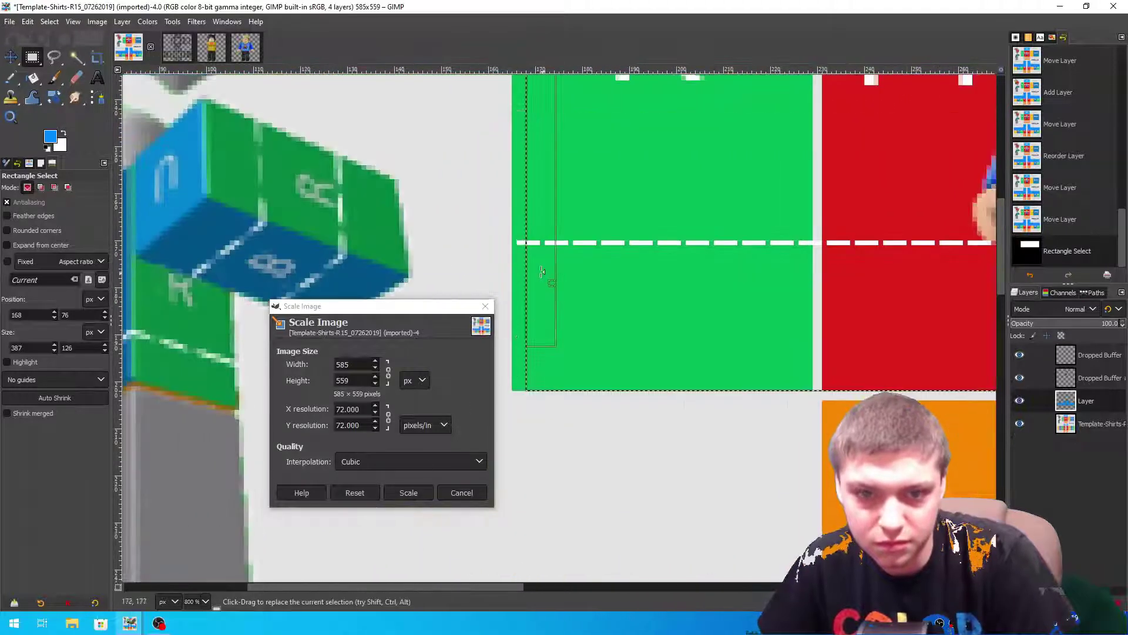
left_click_drag(536, 264, 522, 267)
scroll(703, 273, "up", 5)
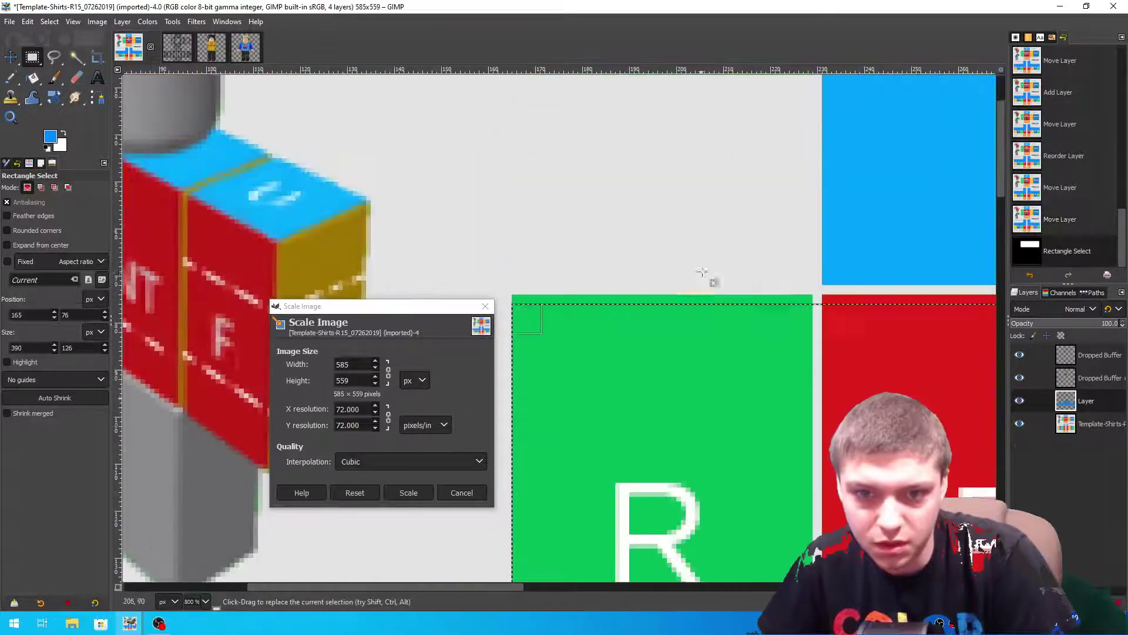
left_click_drag(738, 315, 738, 306)
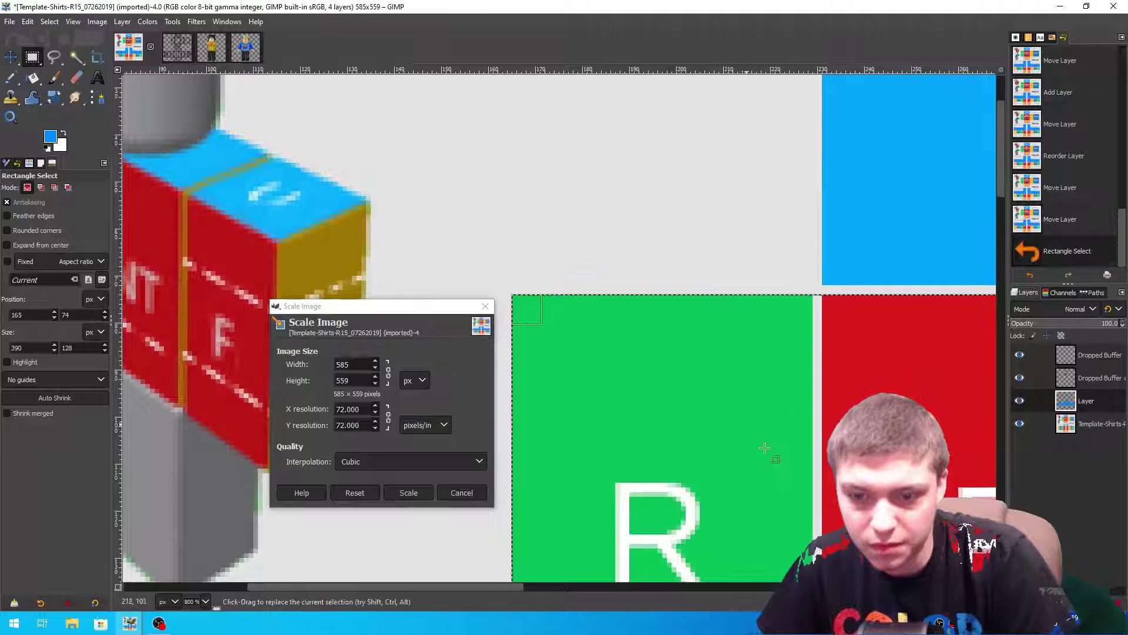
left_click_drag(500, 589, 977, 589)
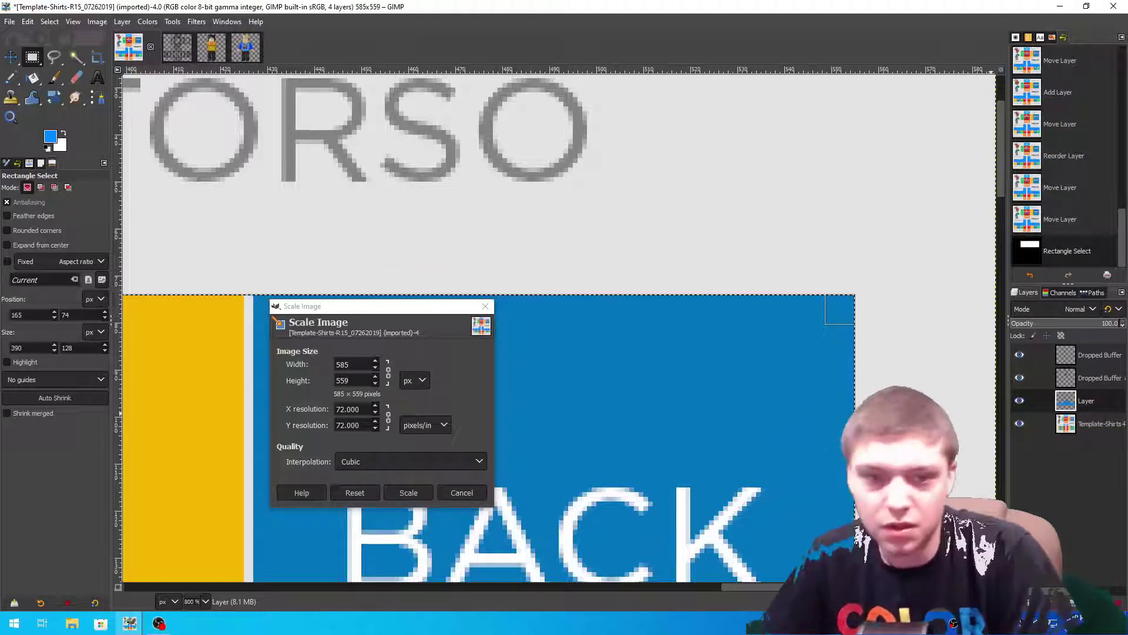
scroll(224, 582, "down", 5)
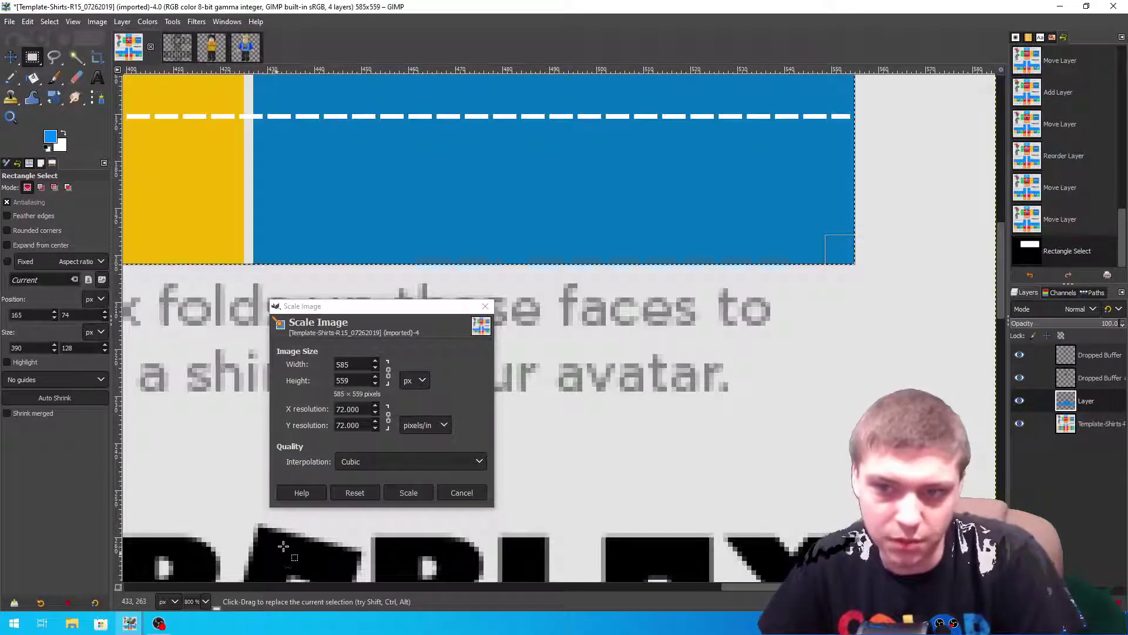
scroll(210, 598, "down", 4)
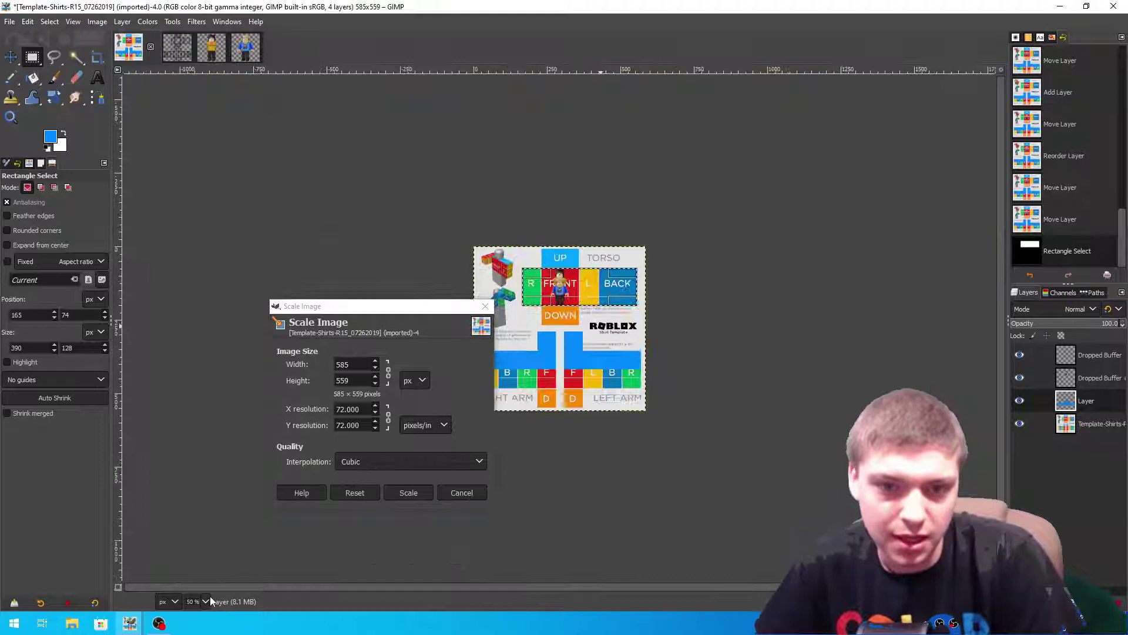
scroll(210, 596, "up", 1)
Dismiss the template's Scale Image settings and paint the whole selected torso row blue with the Paintbrush at size 44
left_click(461, 493)
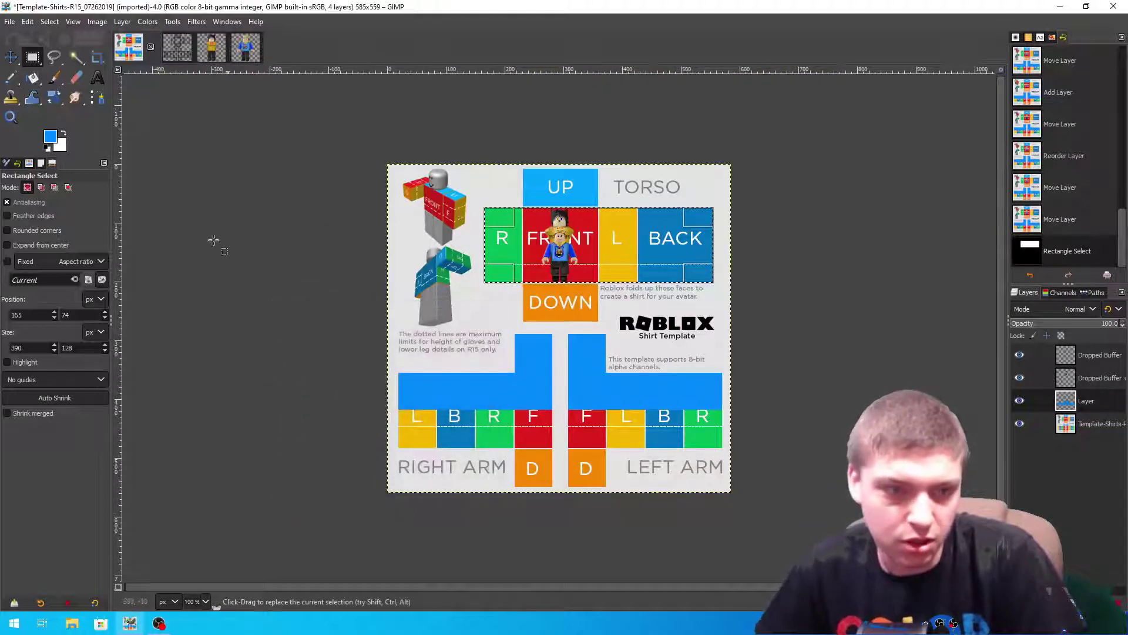
left_click(53, 79)
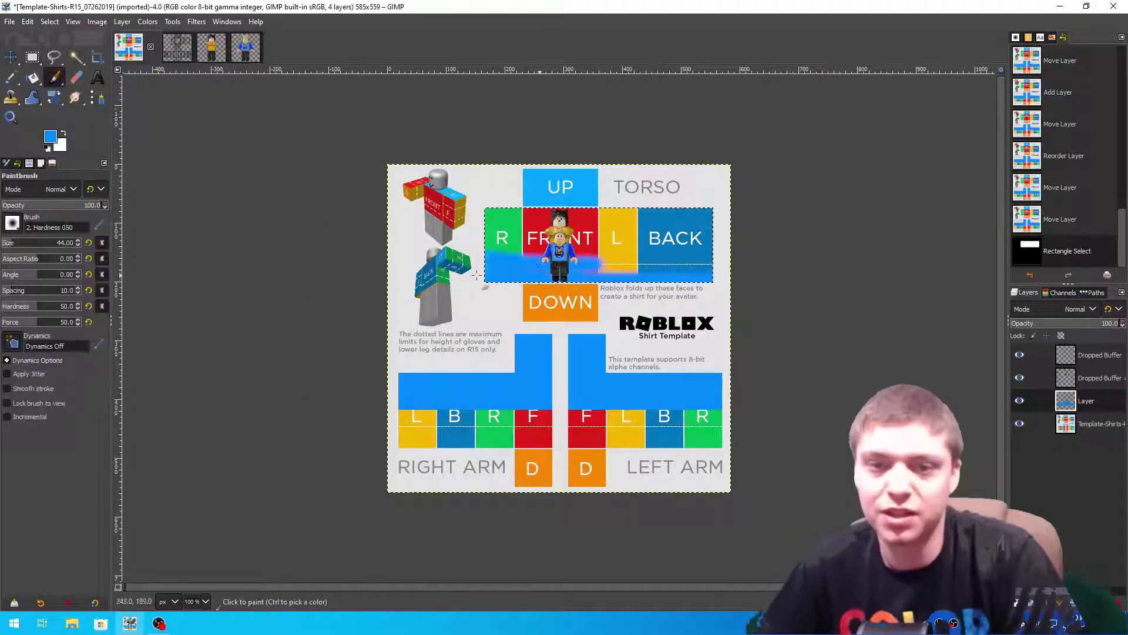
mouse_move(476, 275)
left_mouse_down()
mouse_move(482, 244)
mouse_move(272, 229)
mouse_move(471, 243)
left_mouse_up()
left_click_drag(558, 215, 333, 214)
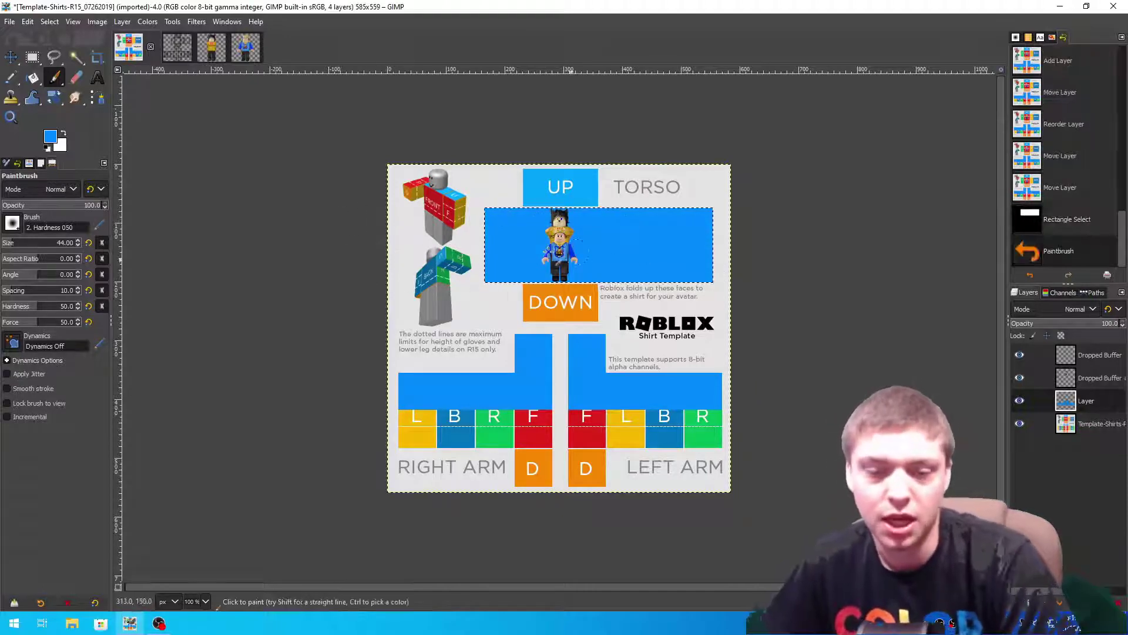
Draw a rectangular selection about 125 × 152 px from the torso's UP panel into the FRONT panel
left_click(32, 57)
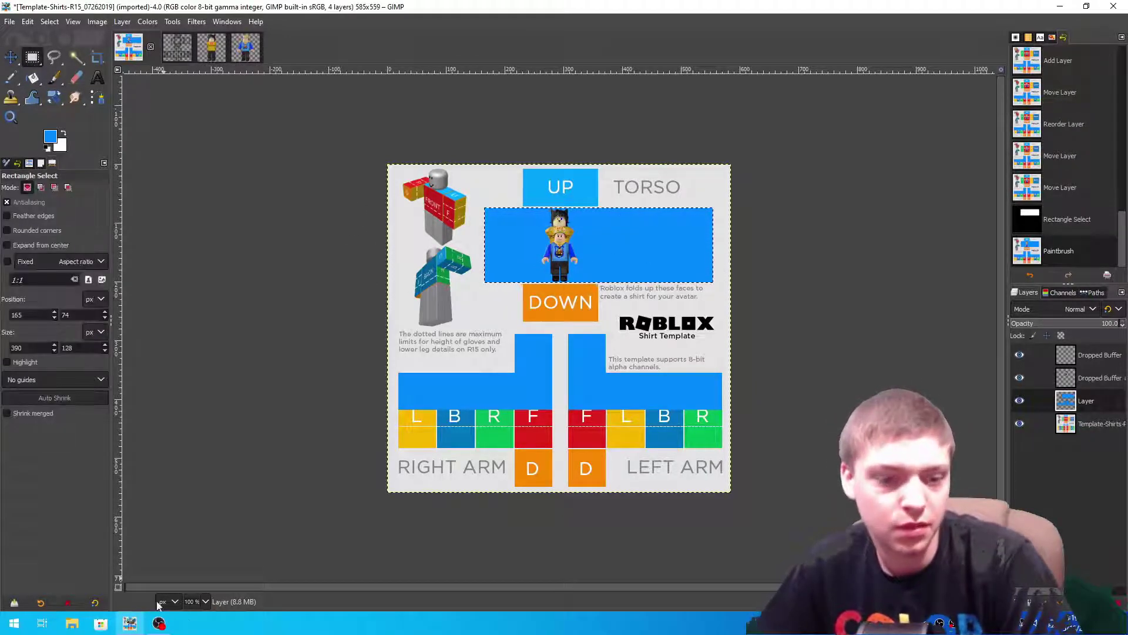
scroll(205, 601, "up", 1)
scroll(343, 514, "up", 2)
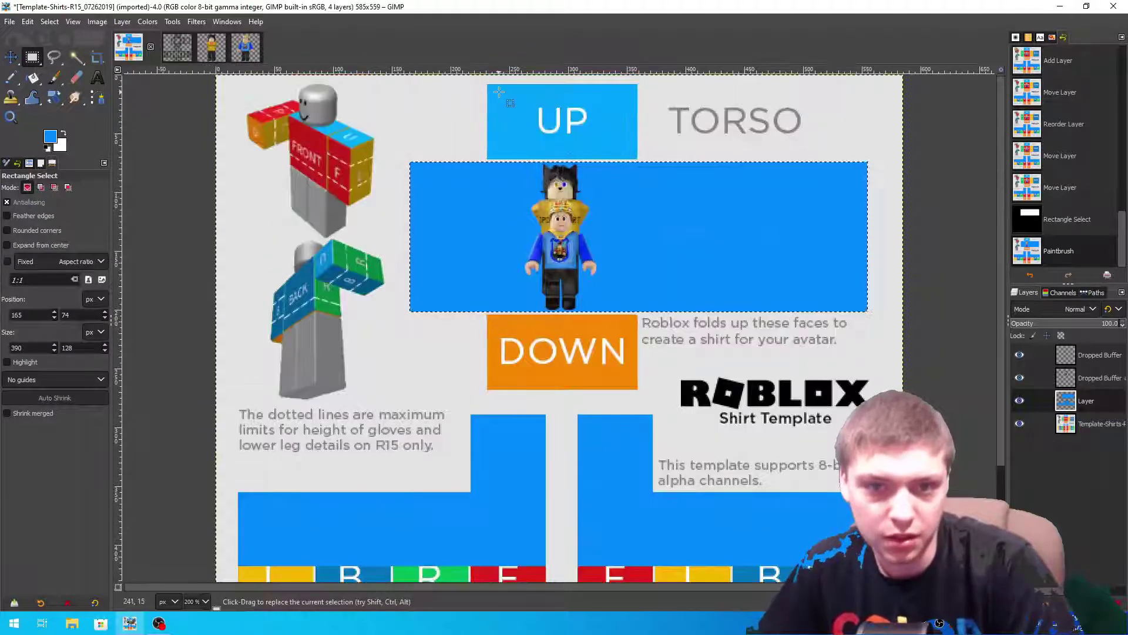
left_click_drag(499, 92, 646, 270)
Fit the selection around the UP, FRONT and DOWN panels, with the corner at 231, 8 px and a size of 128 × 260 px
scroll(213, 599, "up", 1)
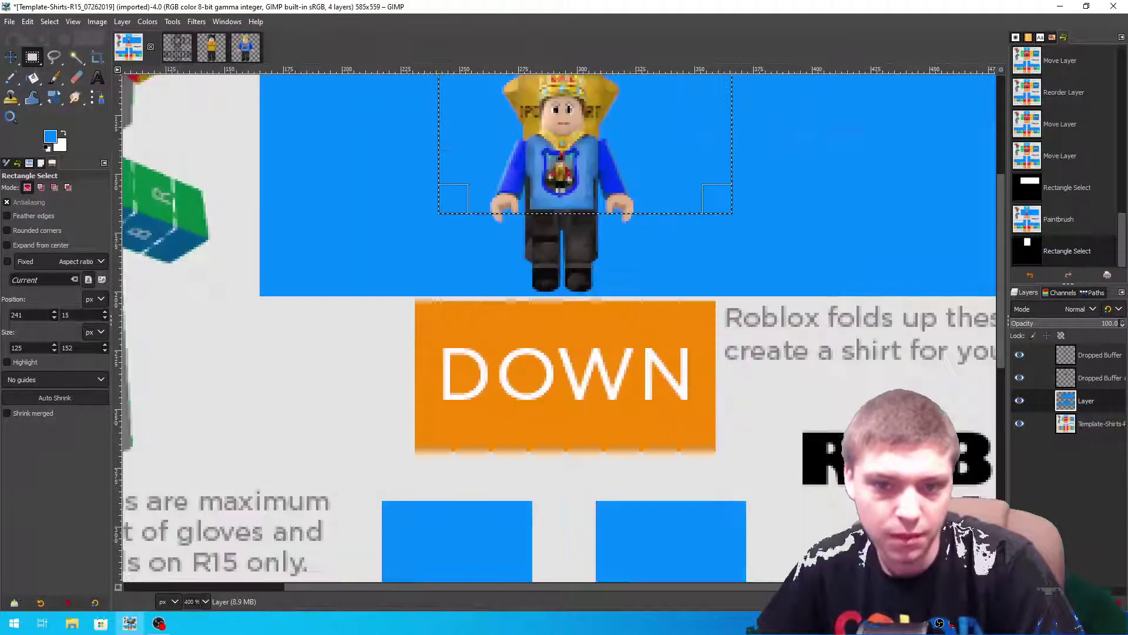
scroll(616, 320, "up", 3)
left_click_drag(646, 174, 628, 157)
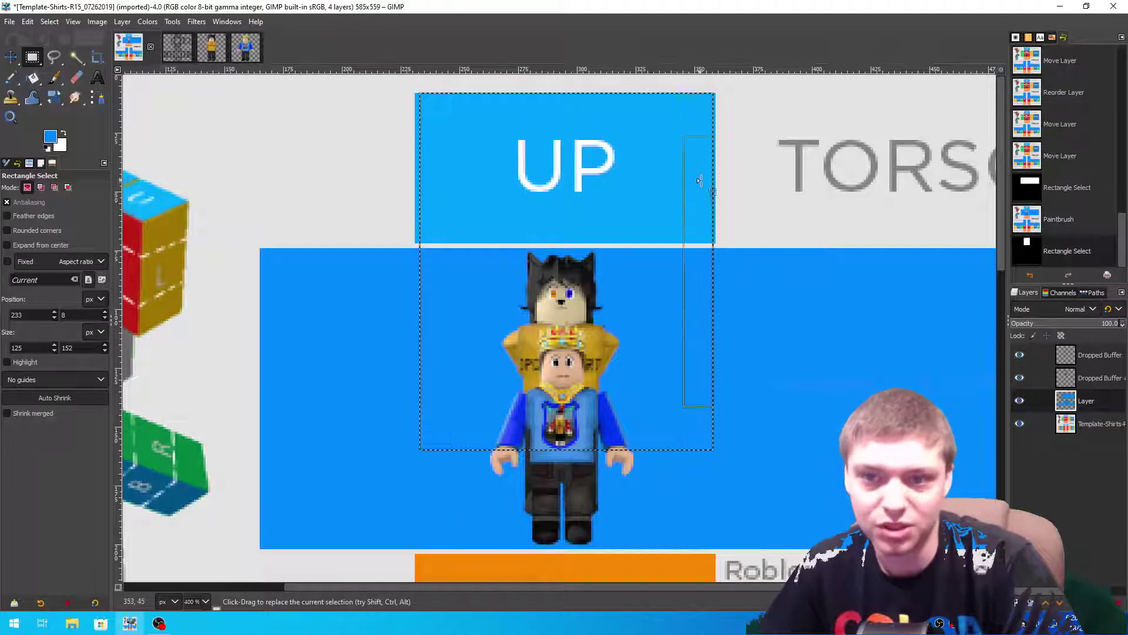
left_click_drag(710, 192, 713, 191)
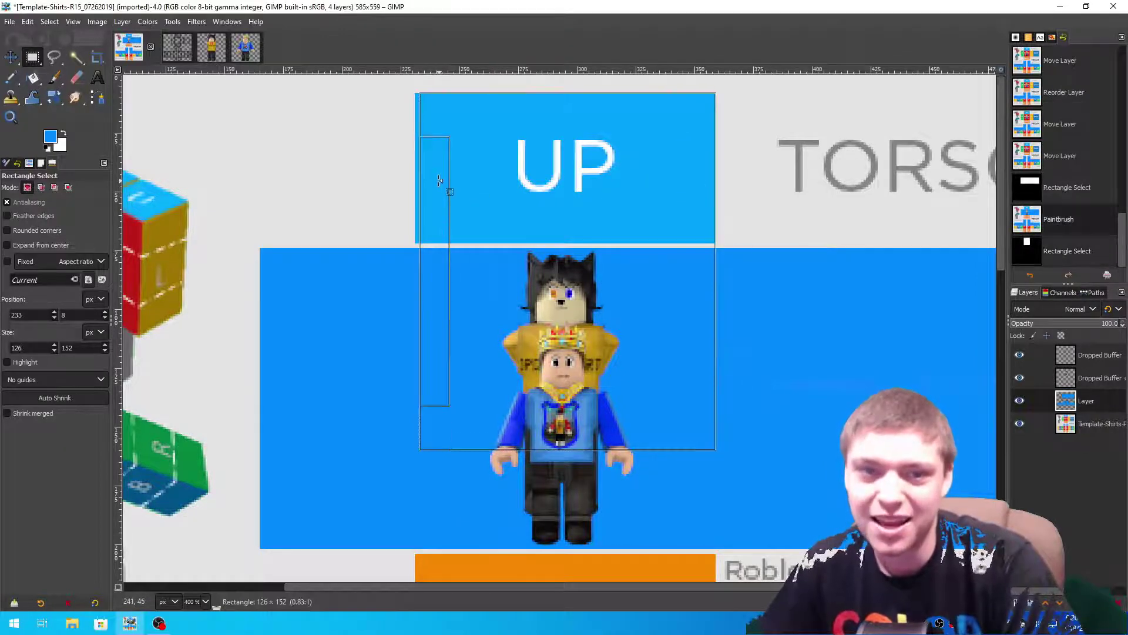
left_click_drag(439, 179, 435, 177)
scroll(561, 241, "down", 5)
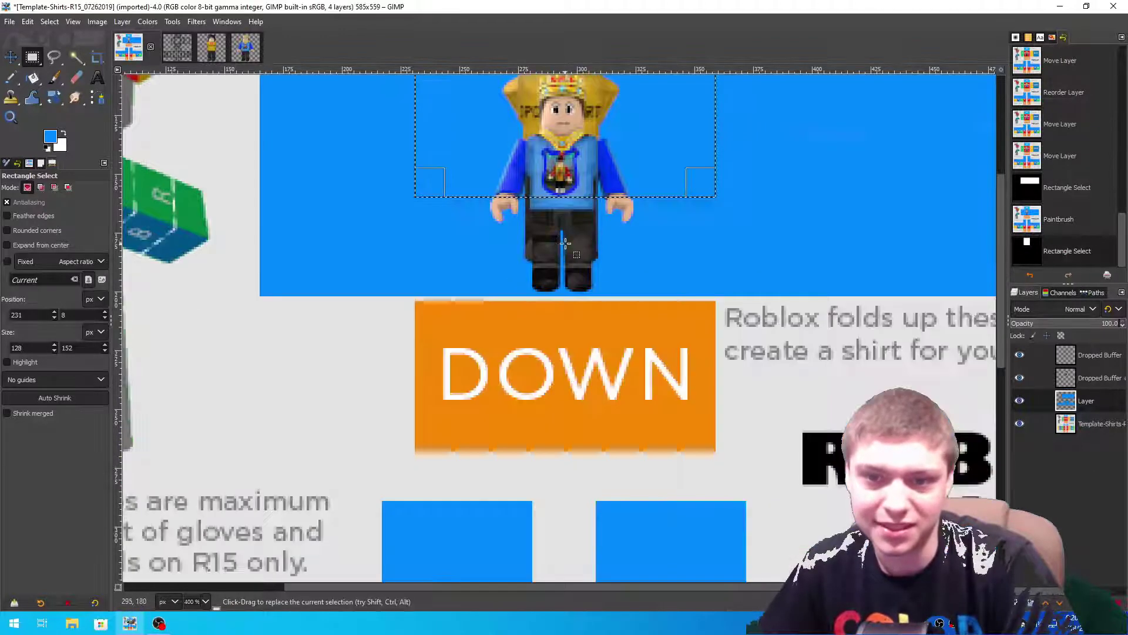
left_click_drag(597, 172, 607, 429)
Paint the torso's UP and DOWN panels blue within the selection using the Paintbrush at size 44
left_click(55, 77)
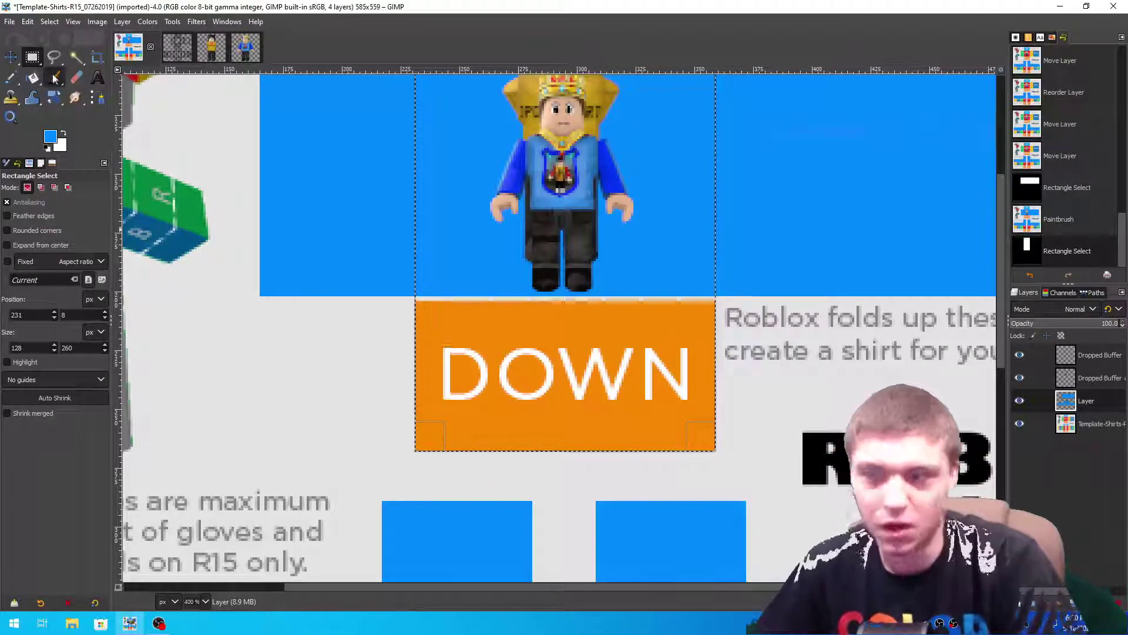
mouse_move(420, 395)
left_mouse_down()
mouse_move(649, 422)
mouse_move(315, 441)
mouse_move(682, 376)
mouse_move(756, 348)
left_mouse_up()
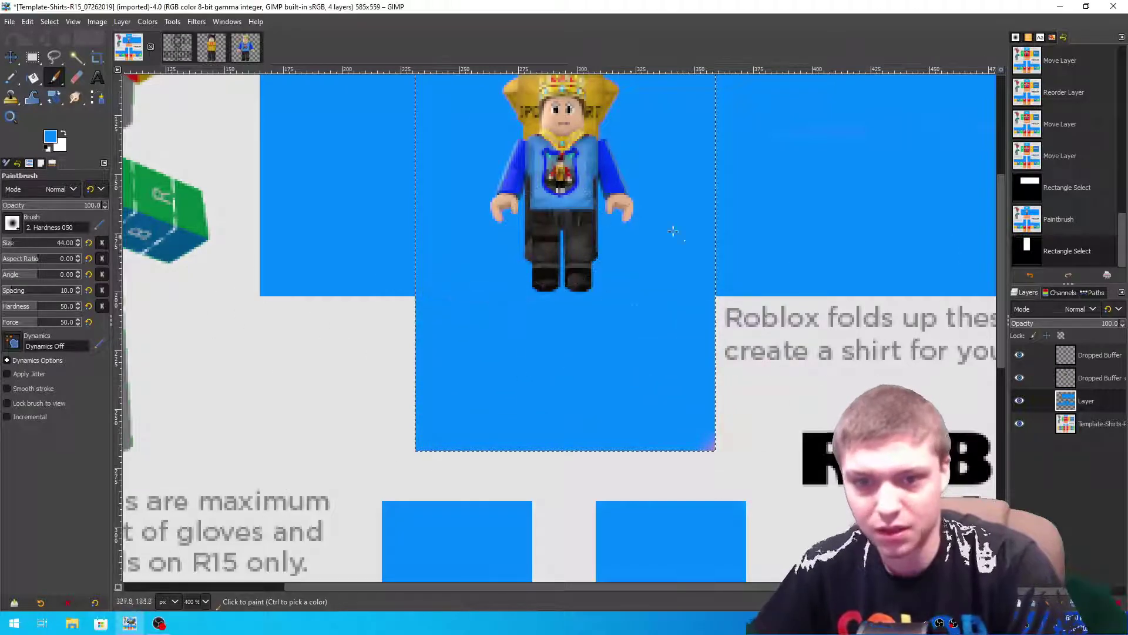
left_click_drag(625, 344, 553, 347)
scroll(529, 329, "up", 2)
mouse_move(492, 250)
left_mouse_down()
mouse_move(669, 216)
mouse_move(563, 133)
mouse_move(807, 151)
mouse_move(572, 174)
mouse_move(692, 99)
mouse_move(503, 129)
mouse_move(422, 193)
left_mouse_up()
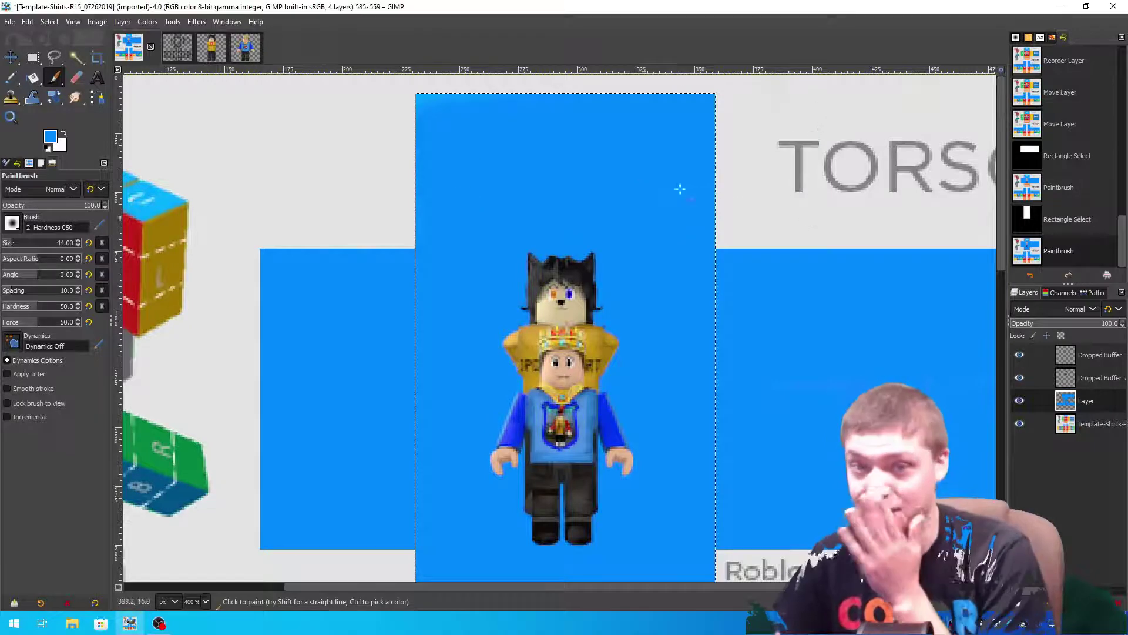
mouse_move(634, 235)
left_mouse_down()
mouse_move(697, 196)
mouse_move(679, 305)
left_mouse_up()
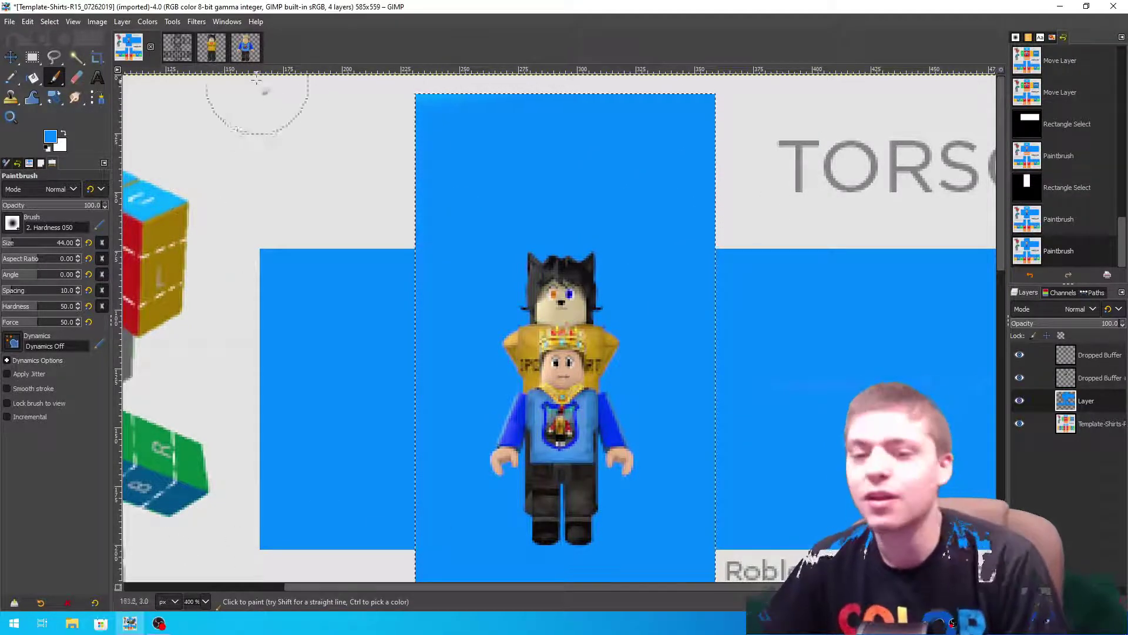
Add the Roblox Shading Template image to the shirt template as a layer above the blue paint and beneath the characters
left_click(181, 52)
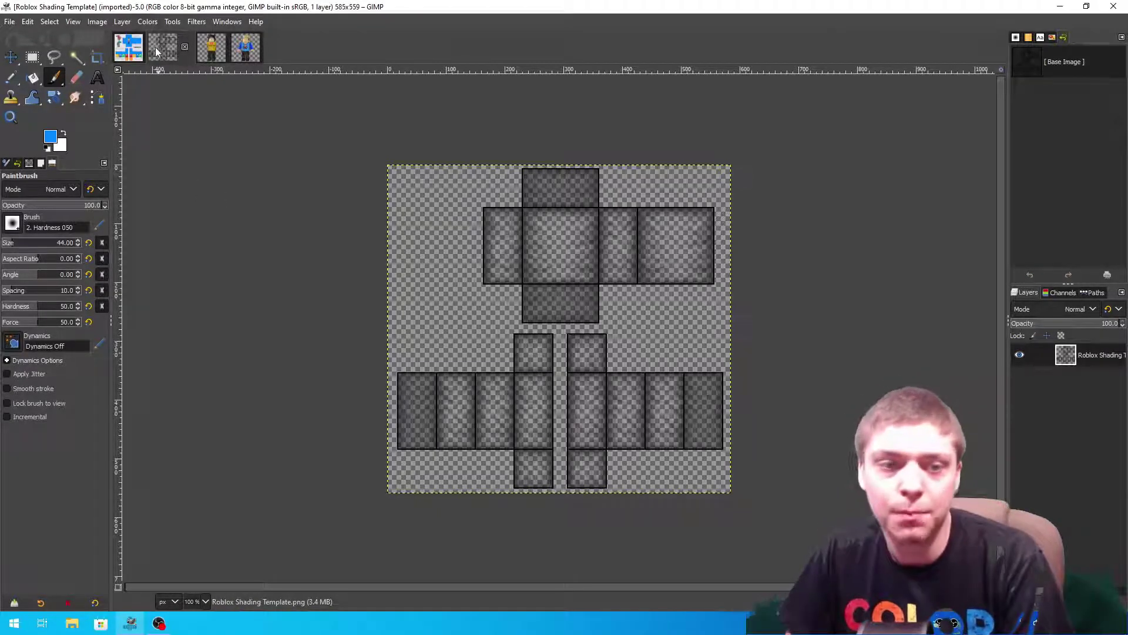
left_click_drag(156, 52, 1093, 399)
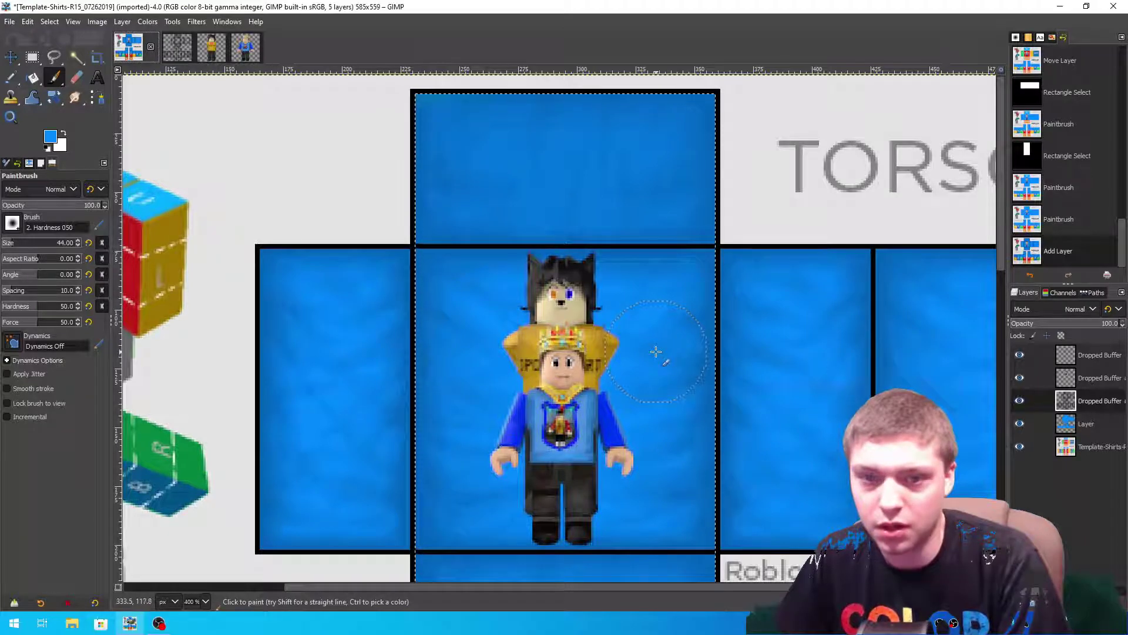
On the shading layer, select the unpainted lower arm area from 201, 418 px with a size of 385 × 134 px, meeting the blue sleeves' lower edge
scroll(506, 341, "down", 12)
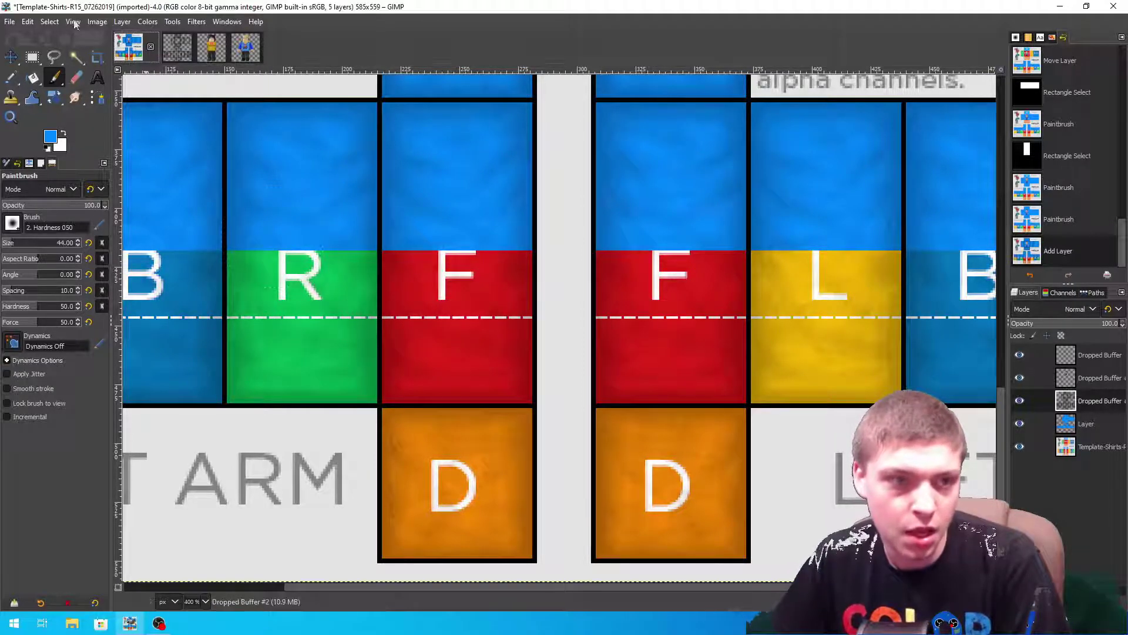
left_click(34, 56)
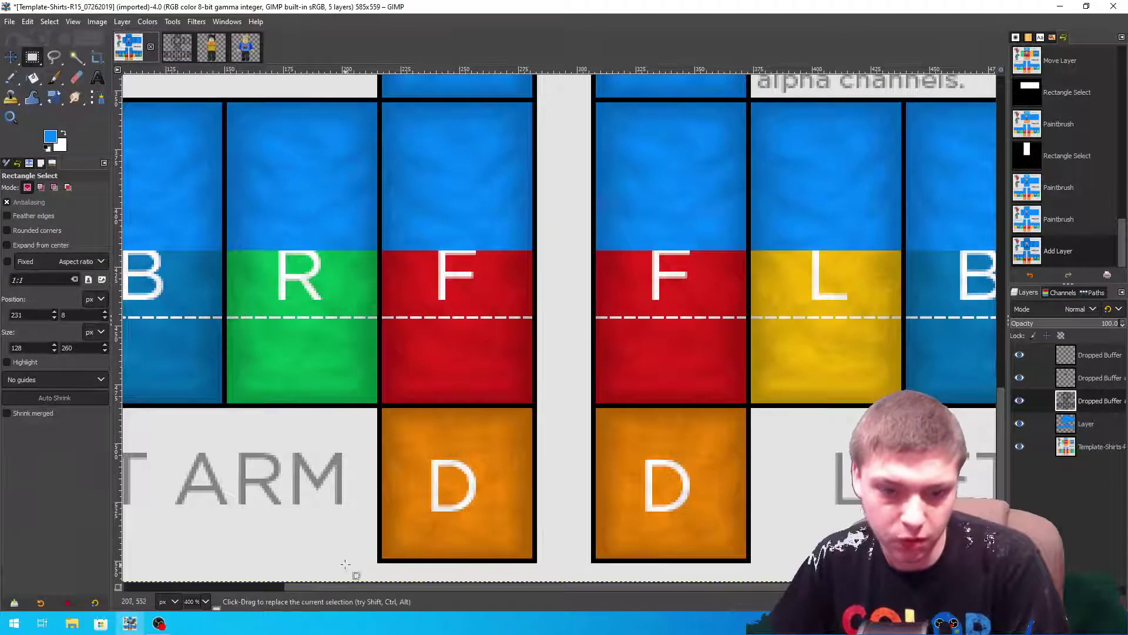
left_click_drag(346, 564, 999, 256)
scroll(191, 600, "up", 1)
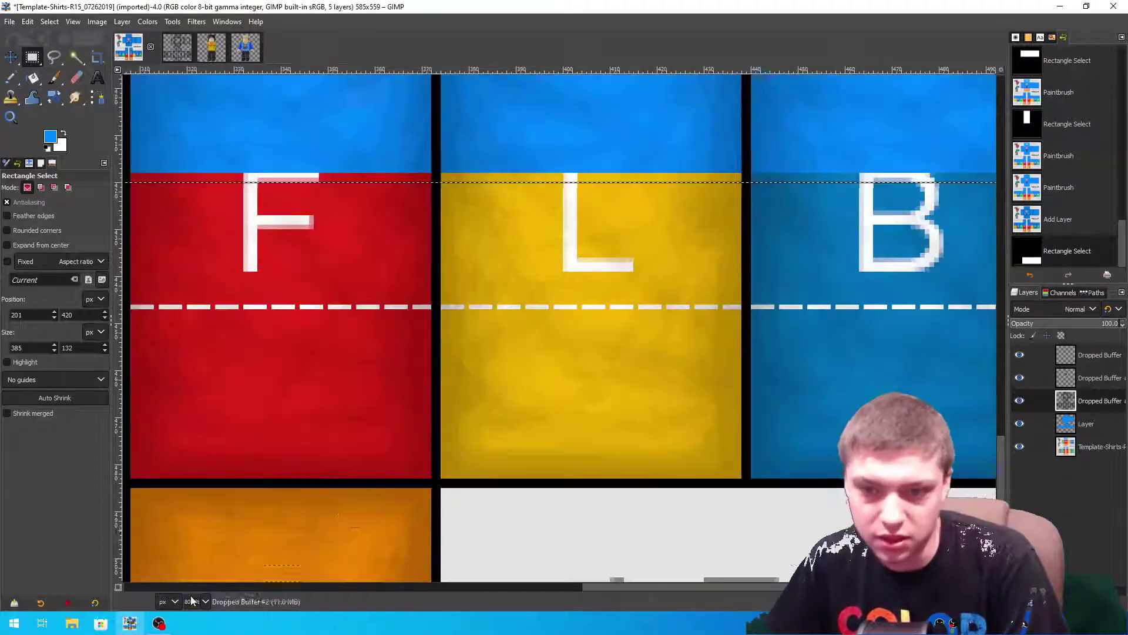
scroll(511, 329, "up", 3)
left_click_drag(513, 324, 513, 314)
key("Return")
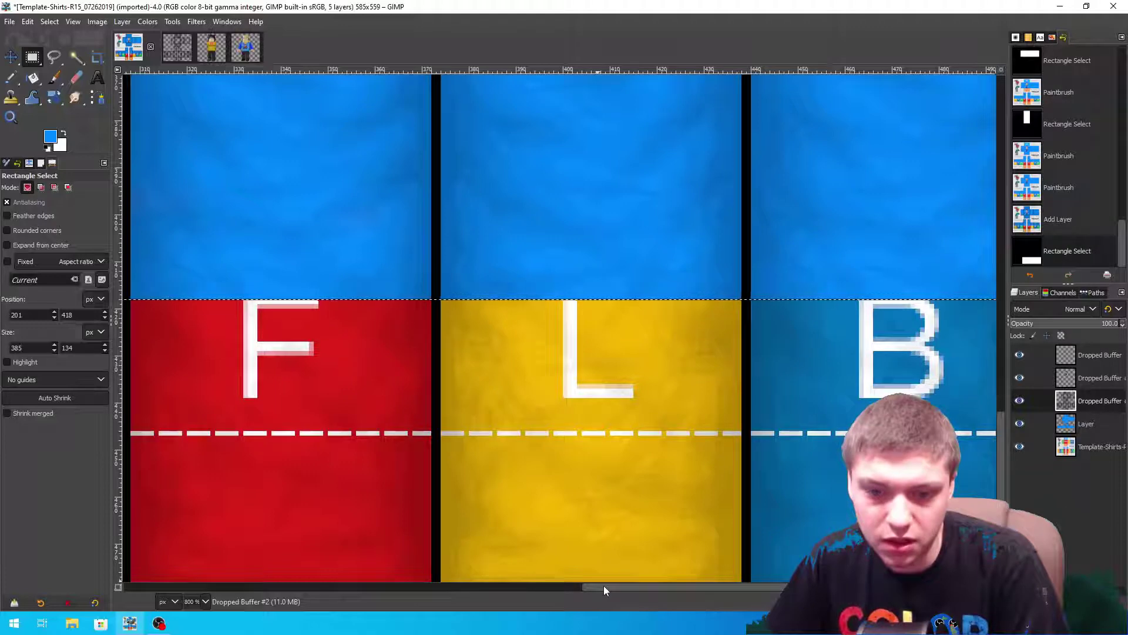
Extend the selection across both lower arms to start at 17, 418 px and measure 569 × 139 px, and cut the shading inside it
left_click_drag(604, 585, 298, 585)
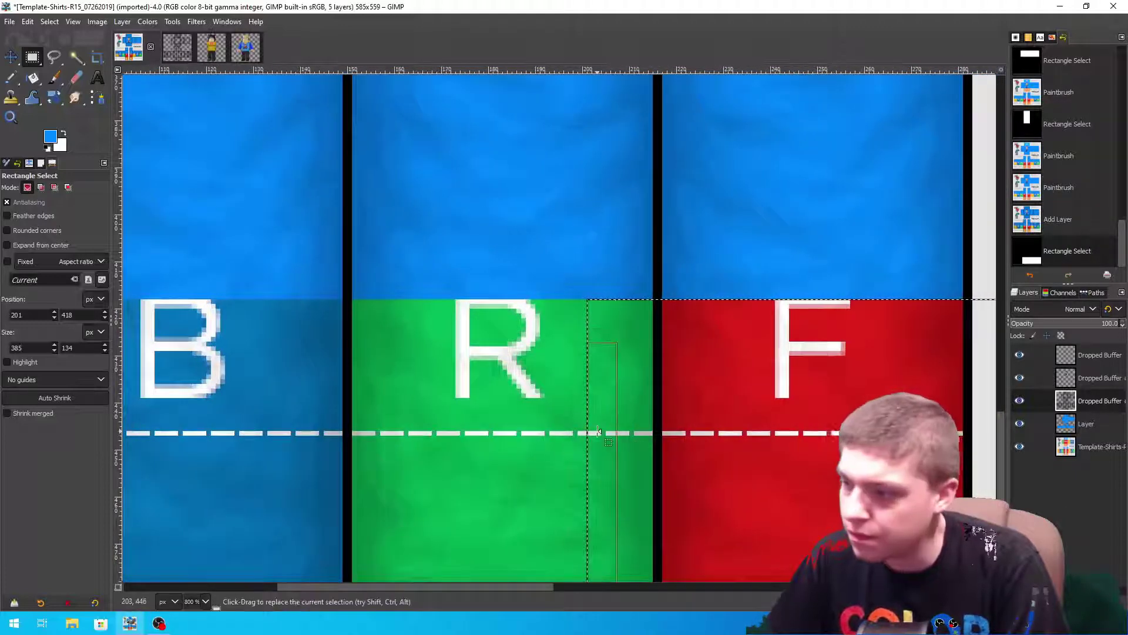
left_click_drag(597, 431, 219, 460)
scroll(605, 423, "down", 5)
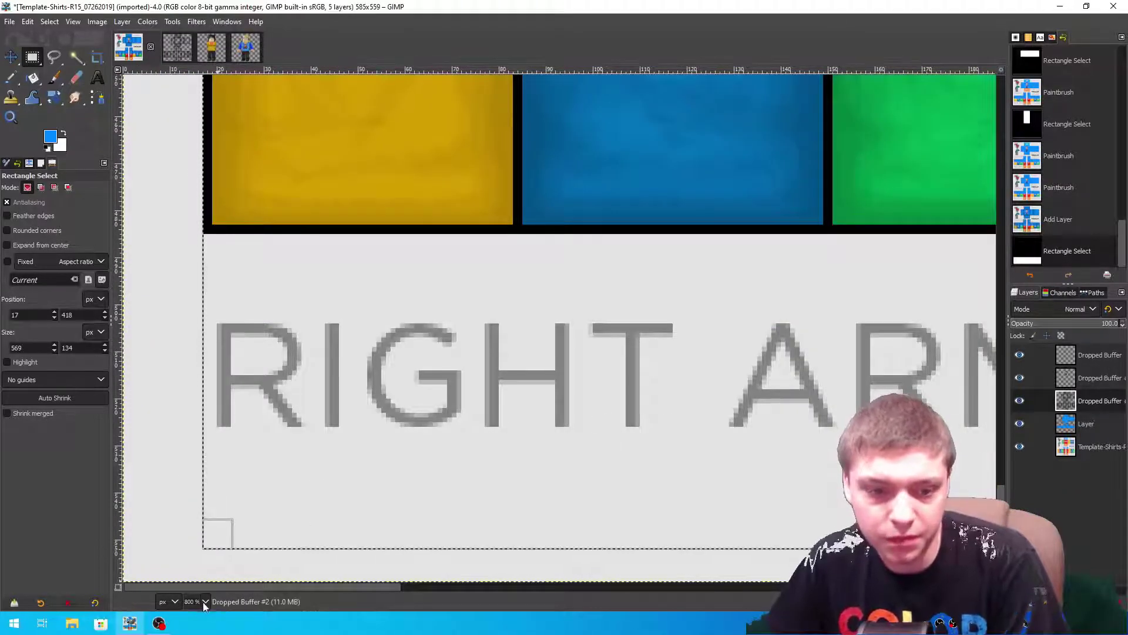
key("2")
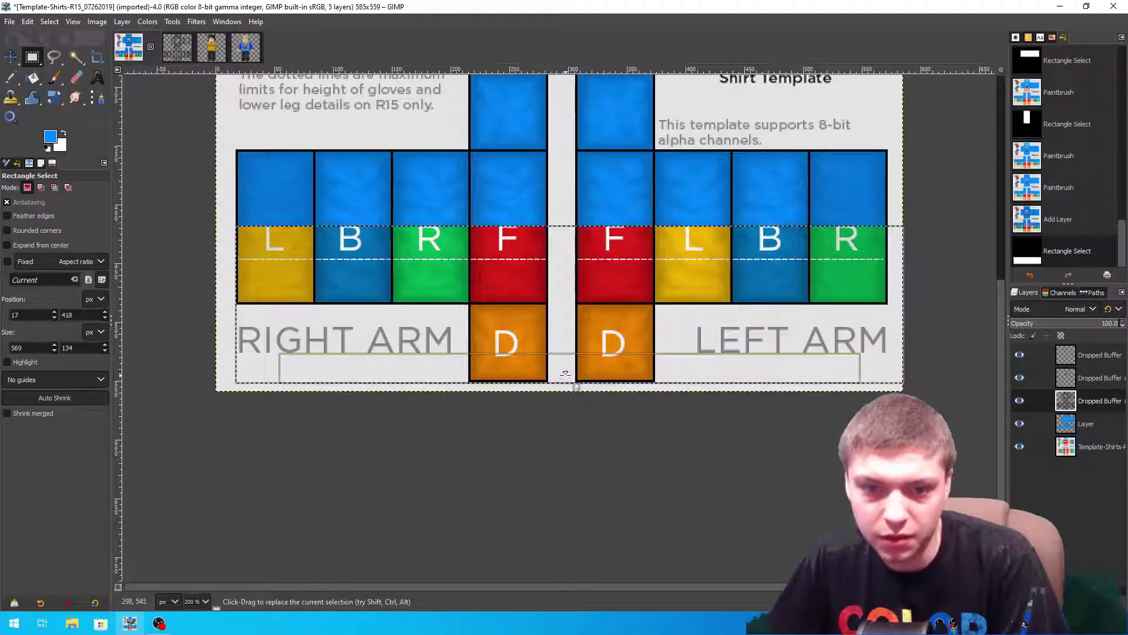
left_click_drag(559, 375, 558, 381)
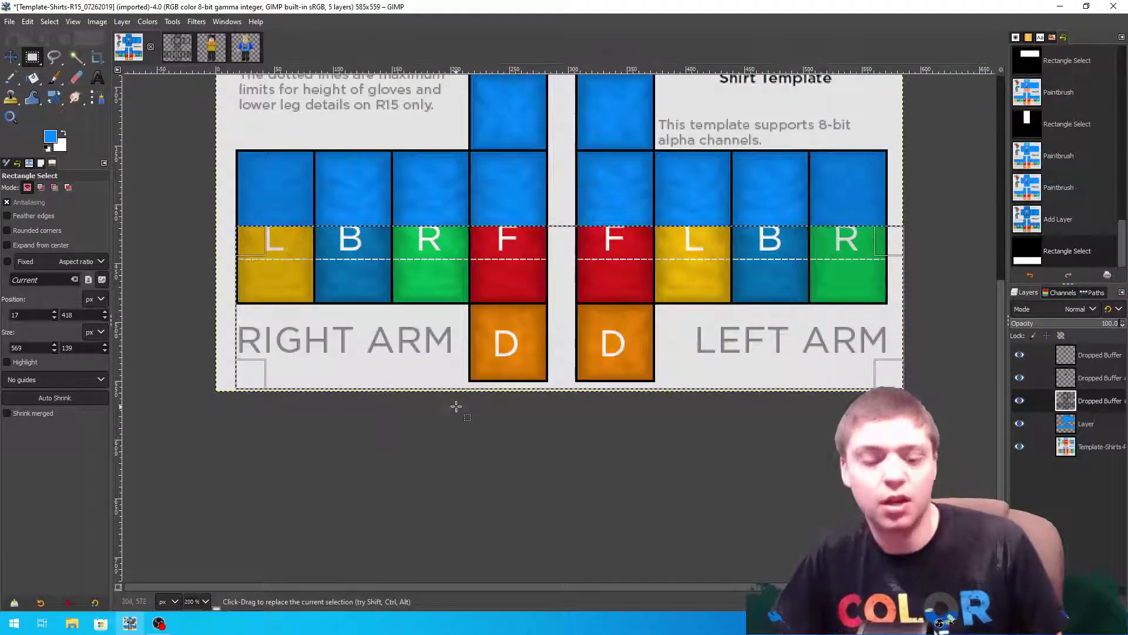
key("ctrl+x")
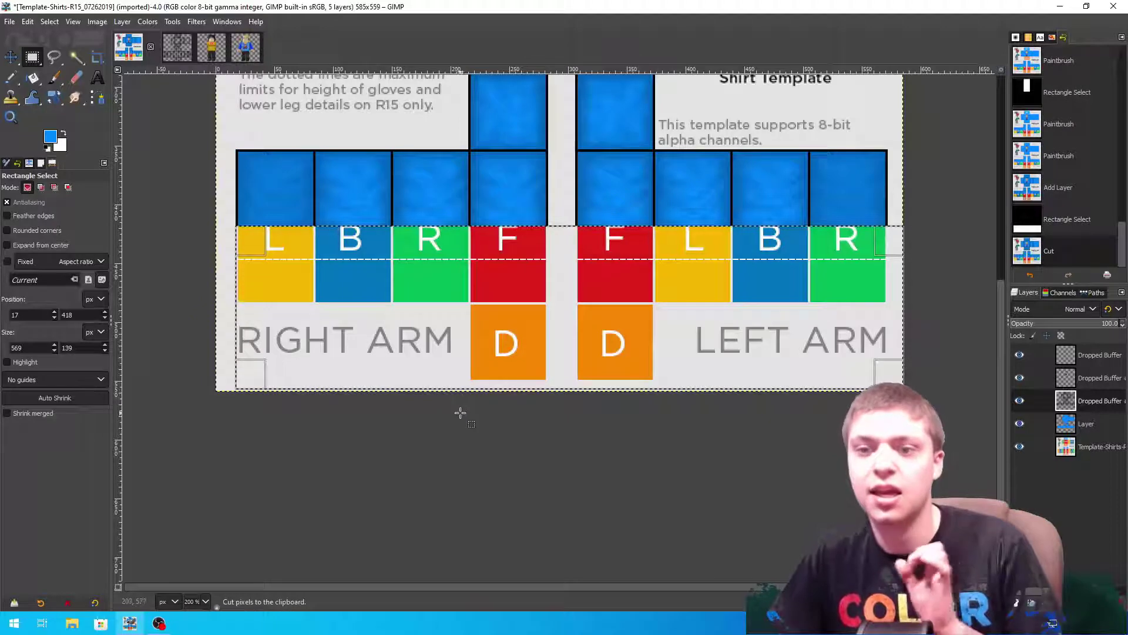
Hide the original shirt template layer and inspect the shaded torso, sleeves and characters up close
left_click(1020, 446)
scroll(744, 424, "up", 5)
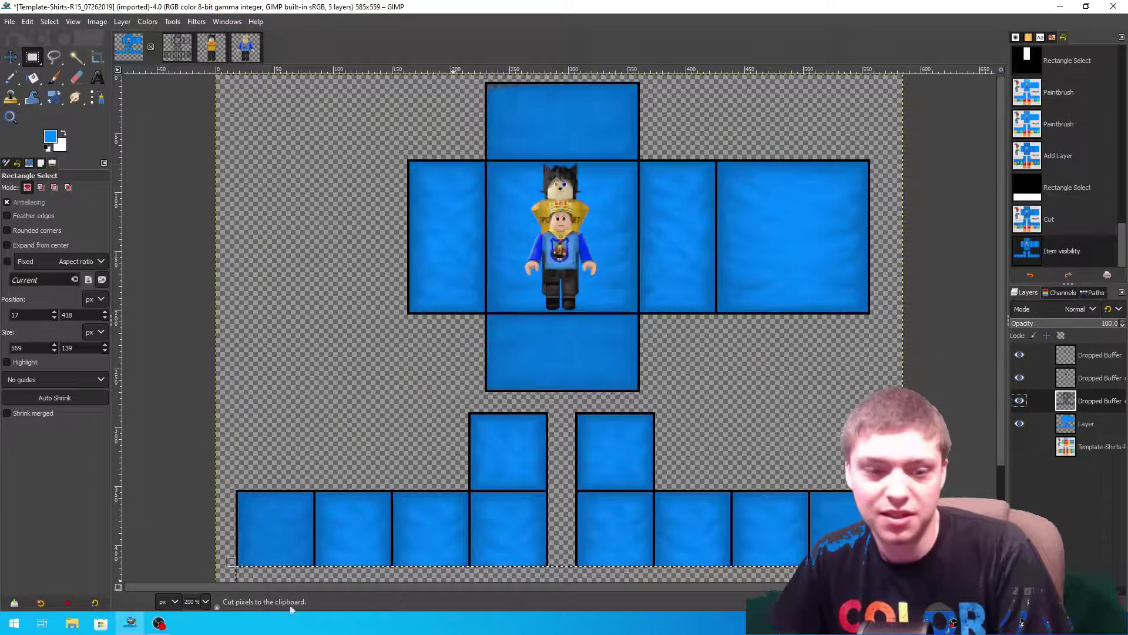
key("1")
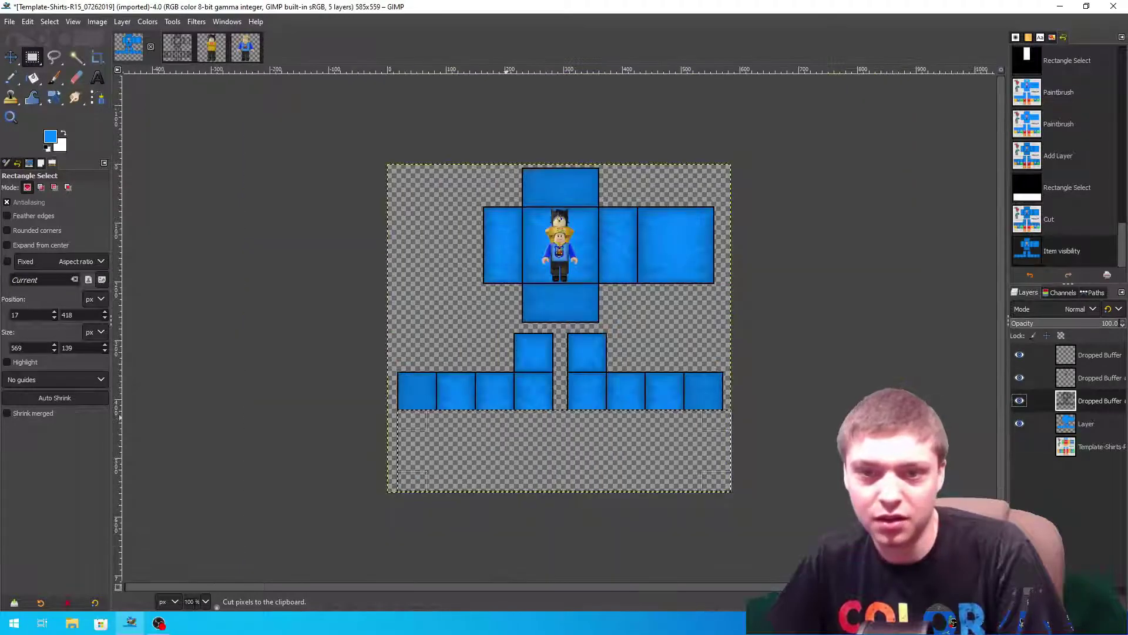
key("2")
key("3")
key("4")
scroll(365, 515, "up", 5)
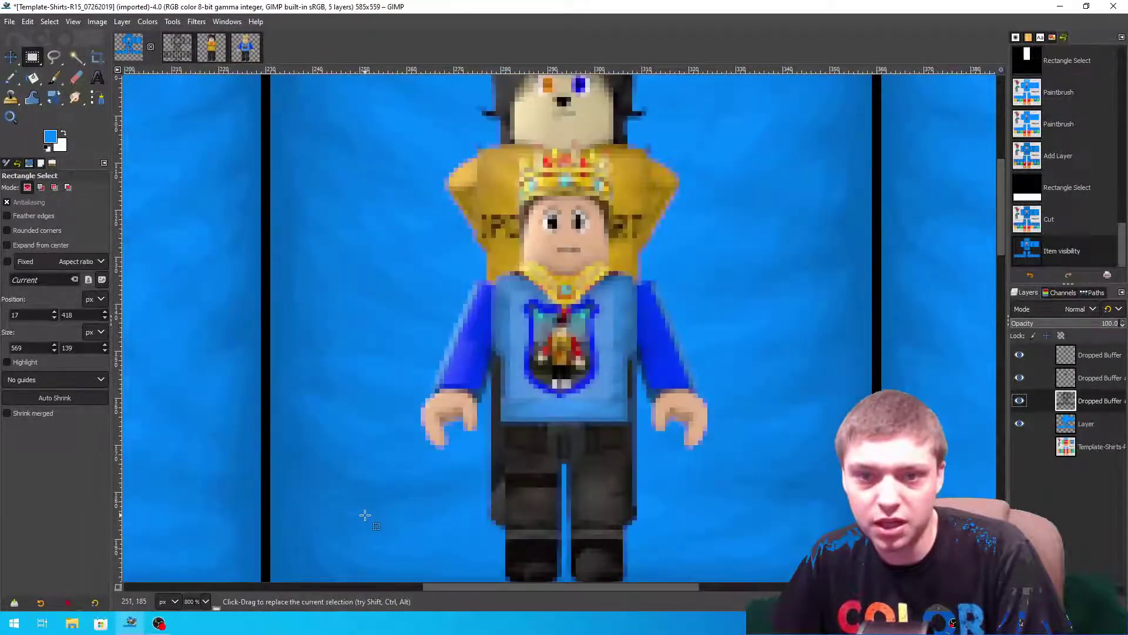
Try reordering the shading layer in the layer stack and return it to its place above the blue layer
mouse_move(1099, 401)
left_mouse_down()
mouse_move(1089, 356)
mouse_move(1098, 411)
left_mouse_up()
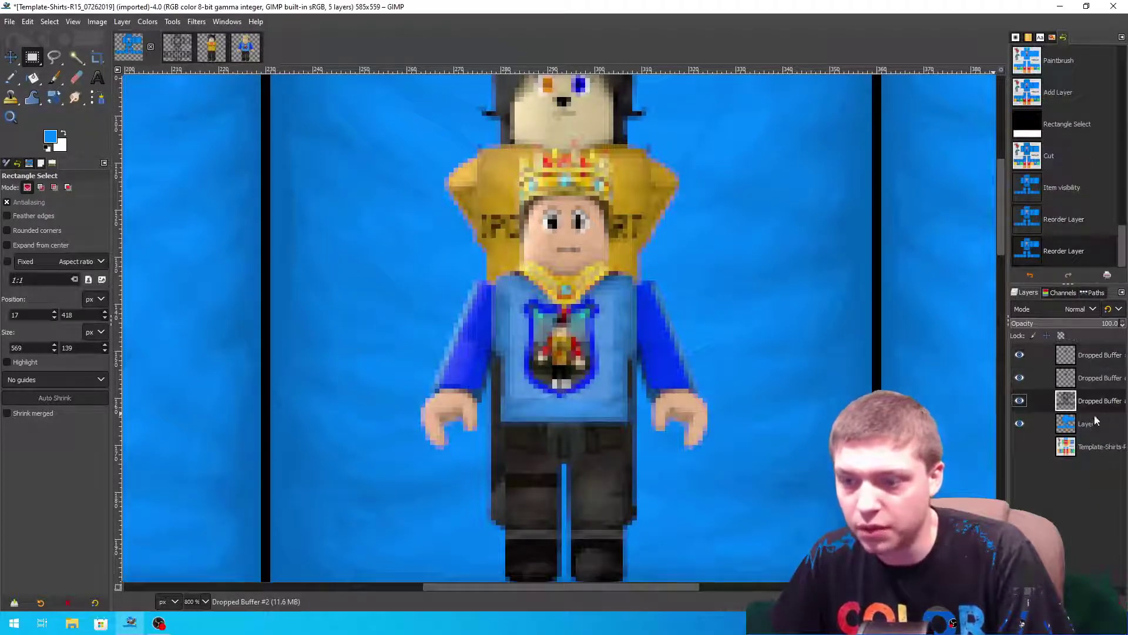
key("2")
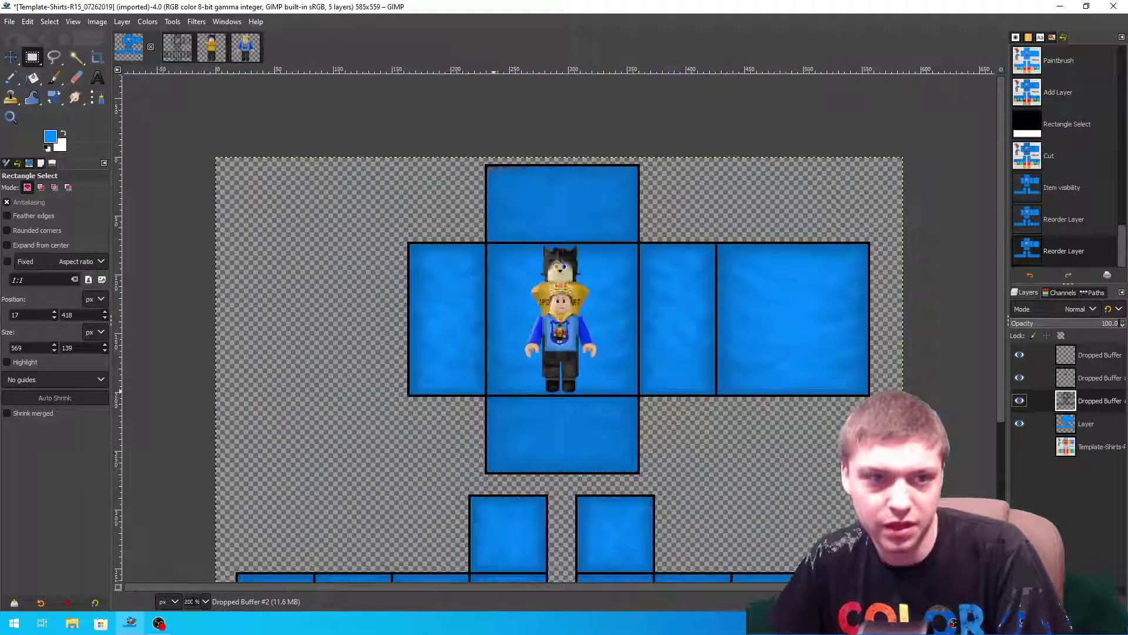
key("1")
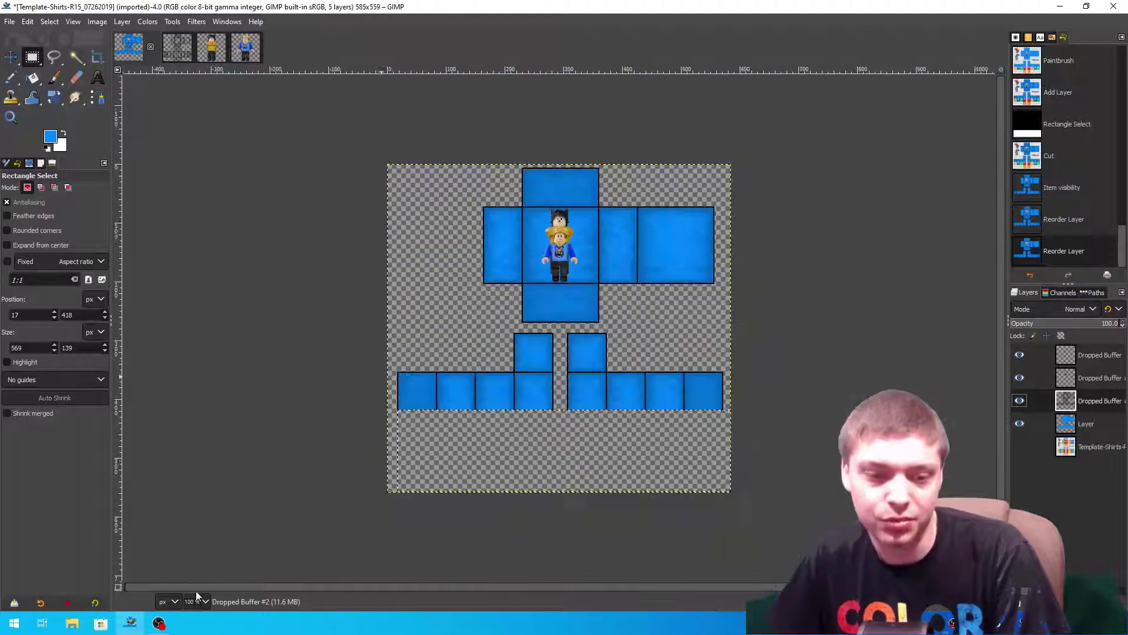
Export the finished shirt image as "83 King jpd Test.png" with the offered PNG export settings
left_click(10, 23)
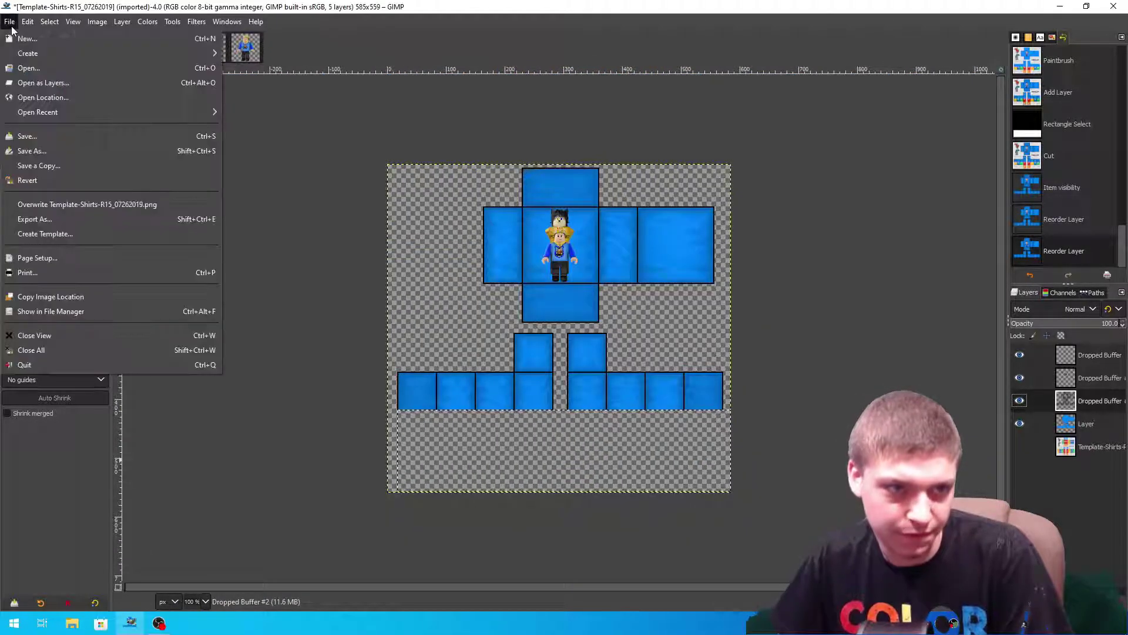
left_click(48, 220)
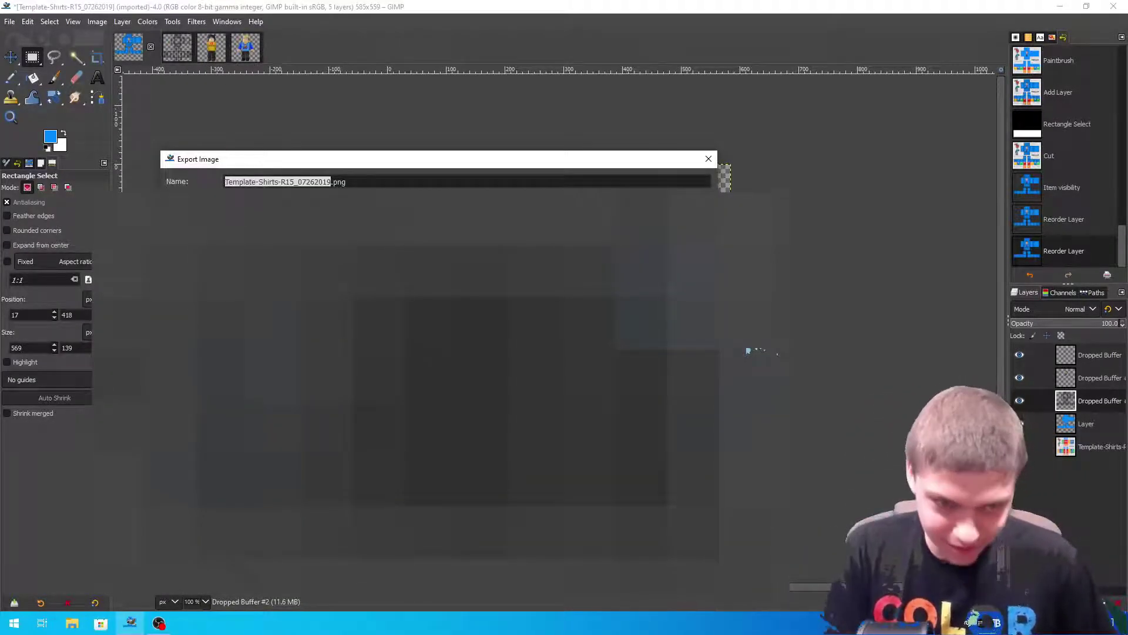
type("83")
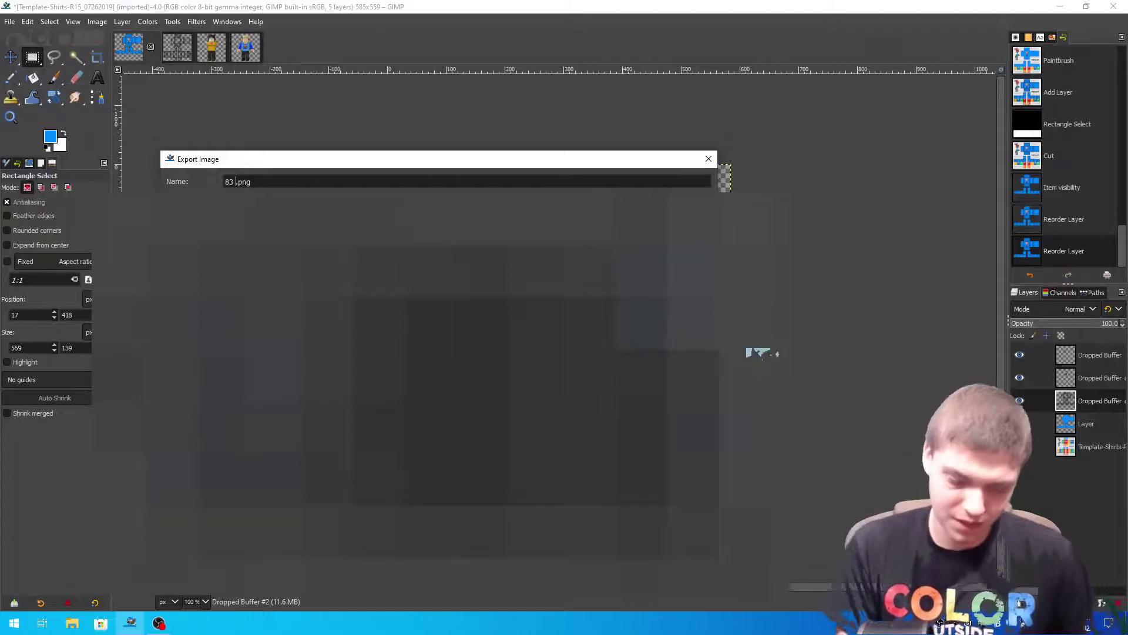
type("King ")
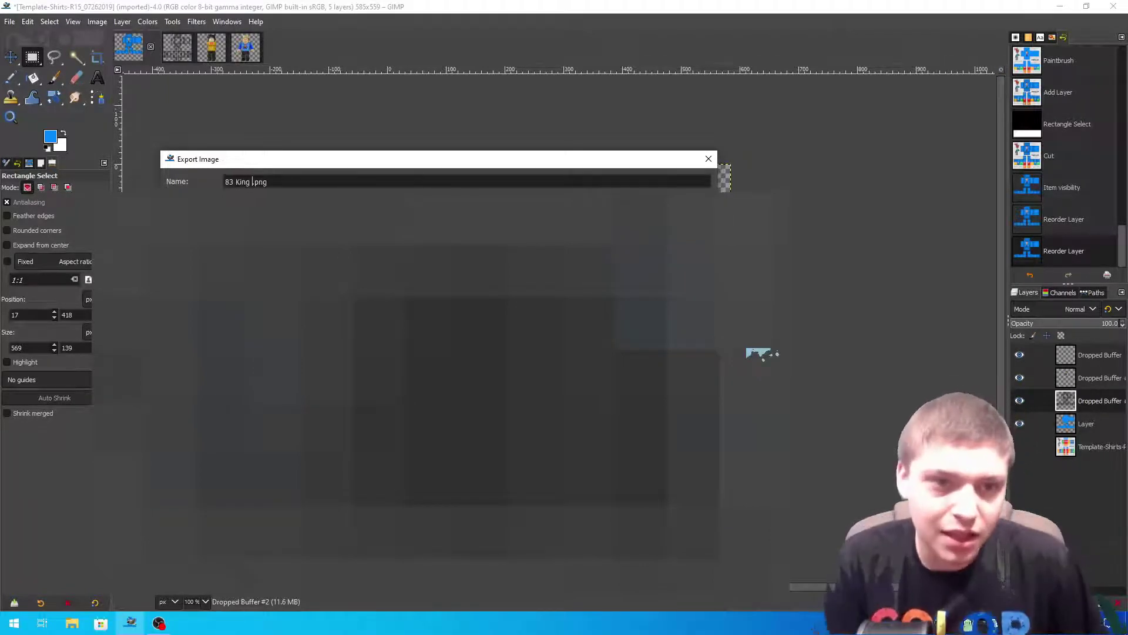
type("jpd")
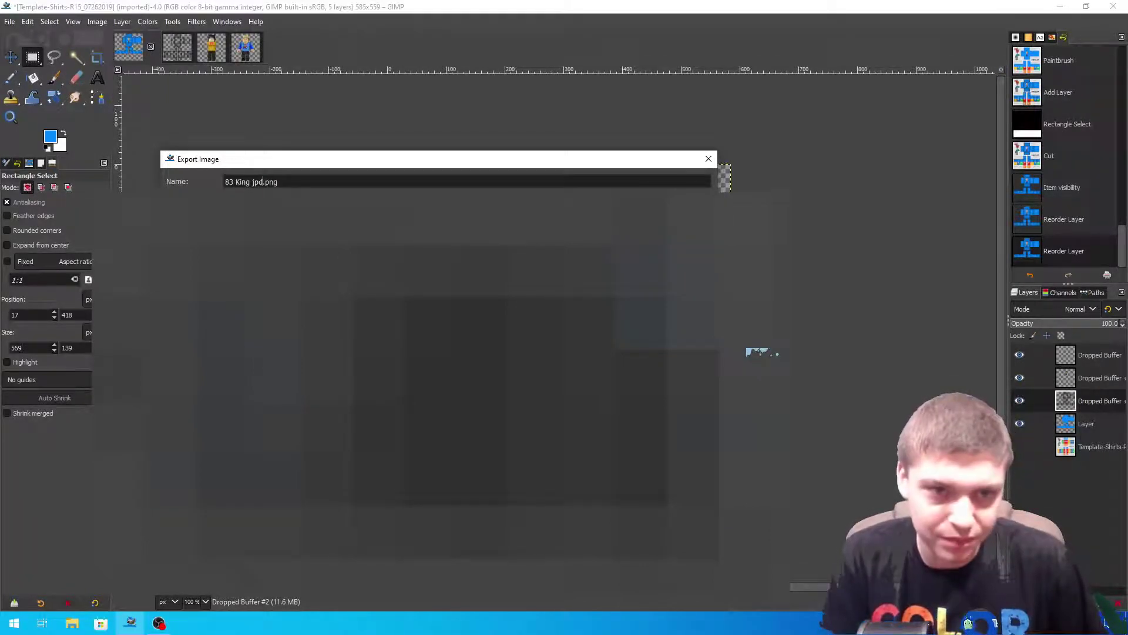
type(" Test")
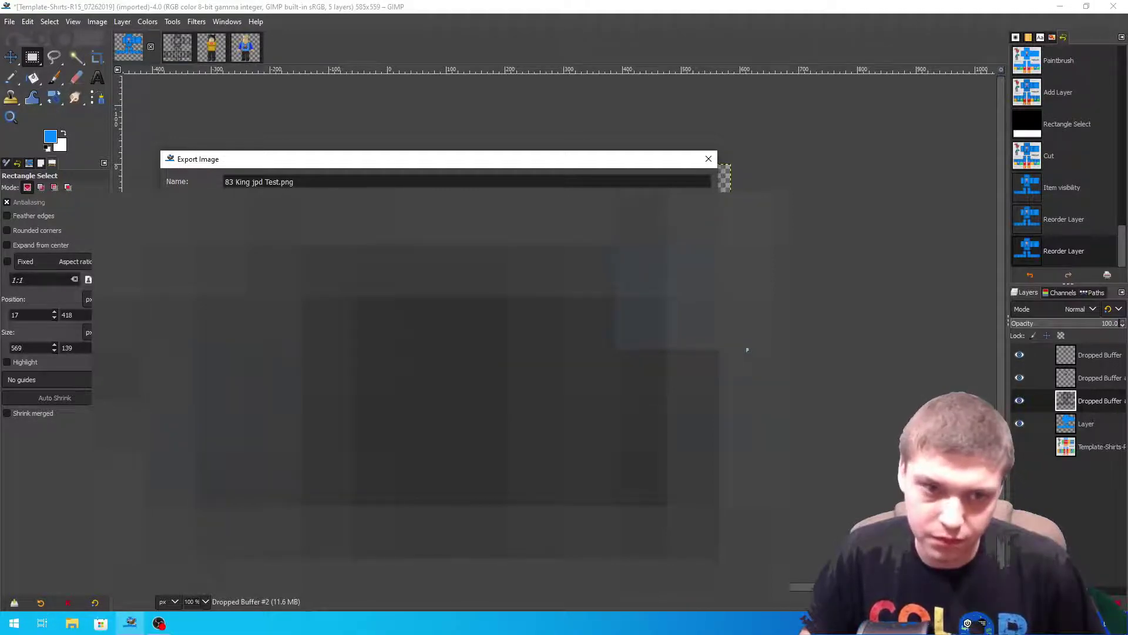
key("Return")
key("Return")
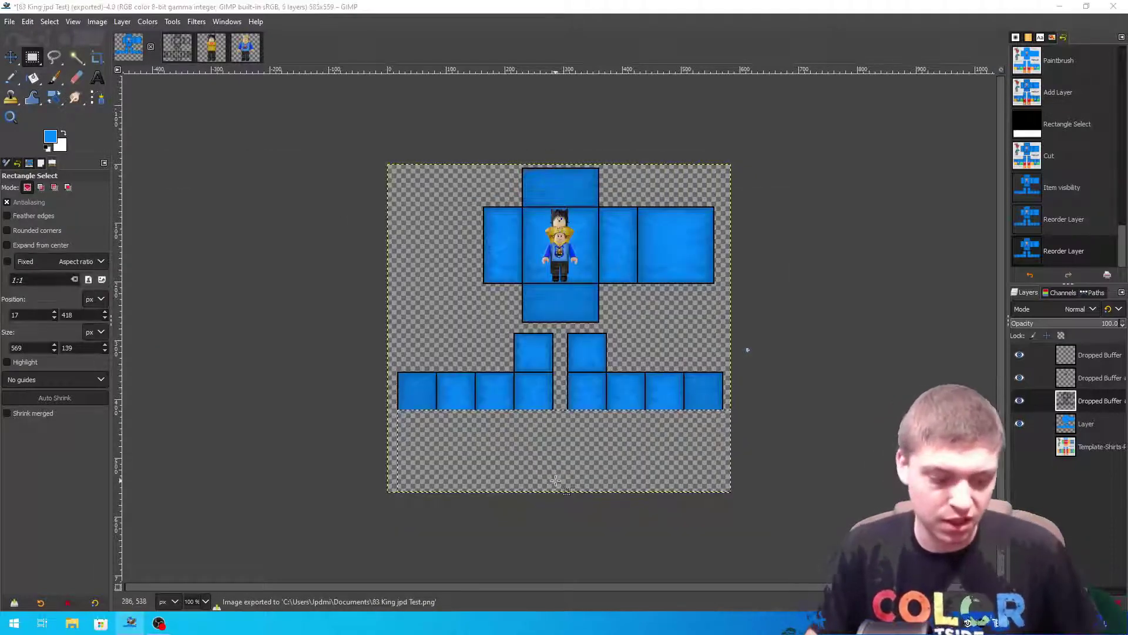
Switch to Roblox Studio, ignore the auto-recovered file and create a new place from the Classic Baseplate template
key("super")
type("st")
key("Down")
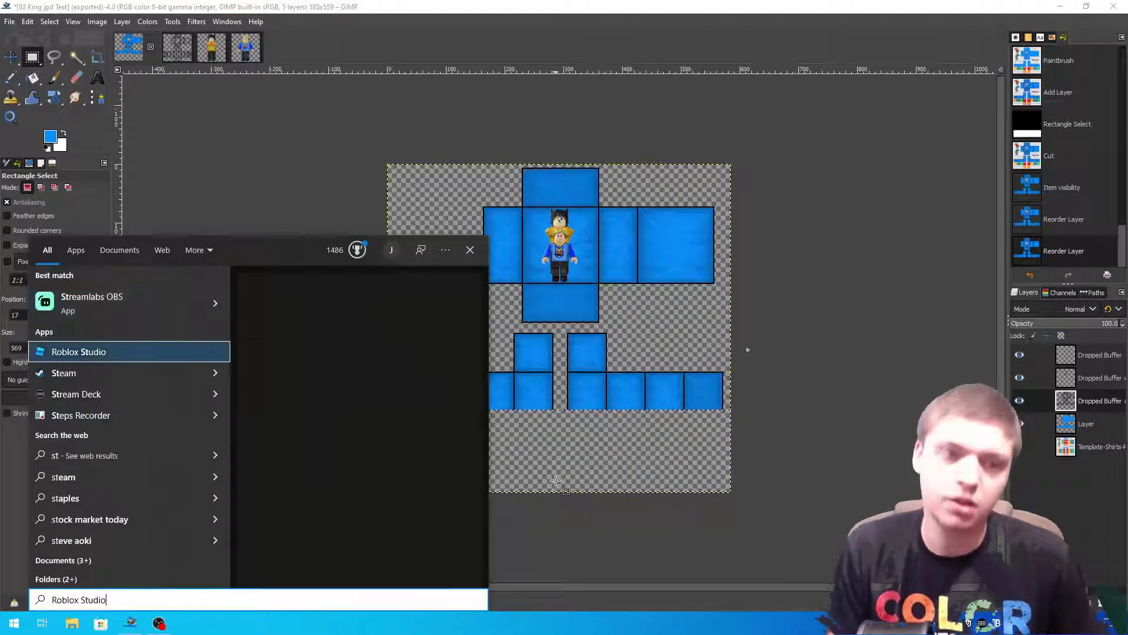
key("Return")
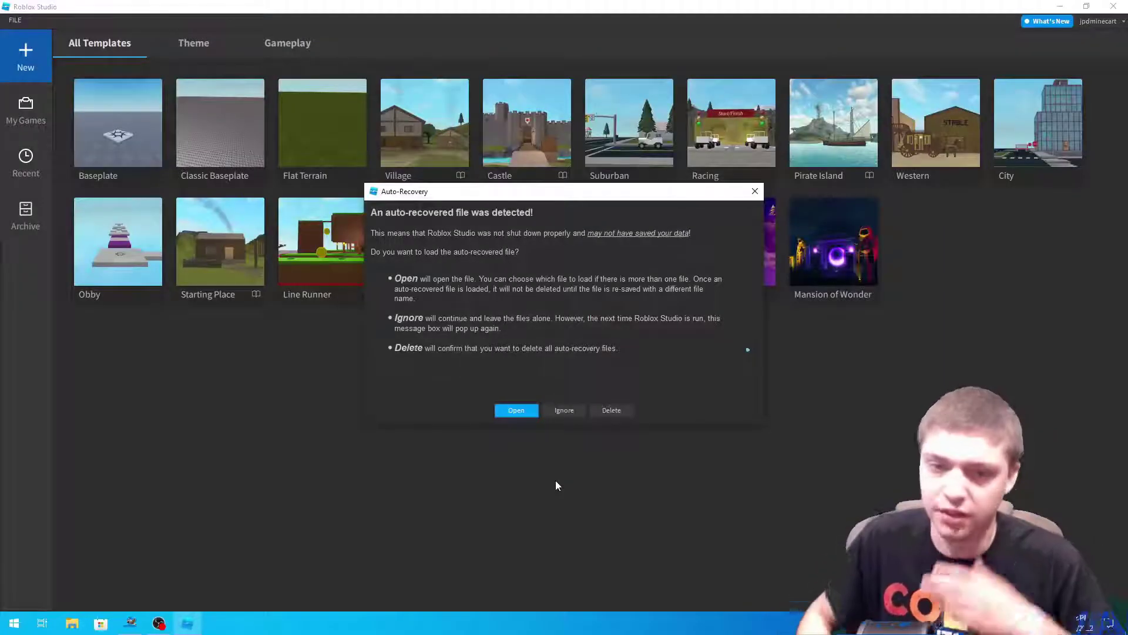
left_click(566, 408)
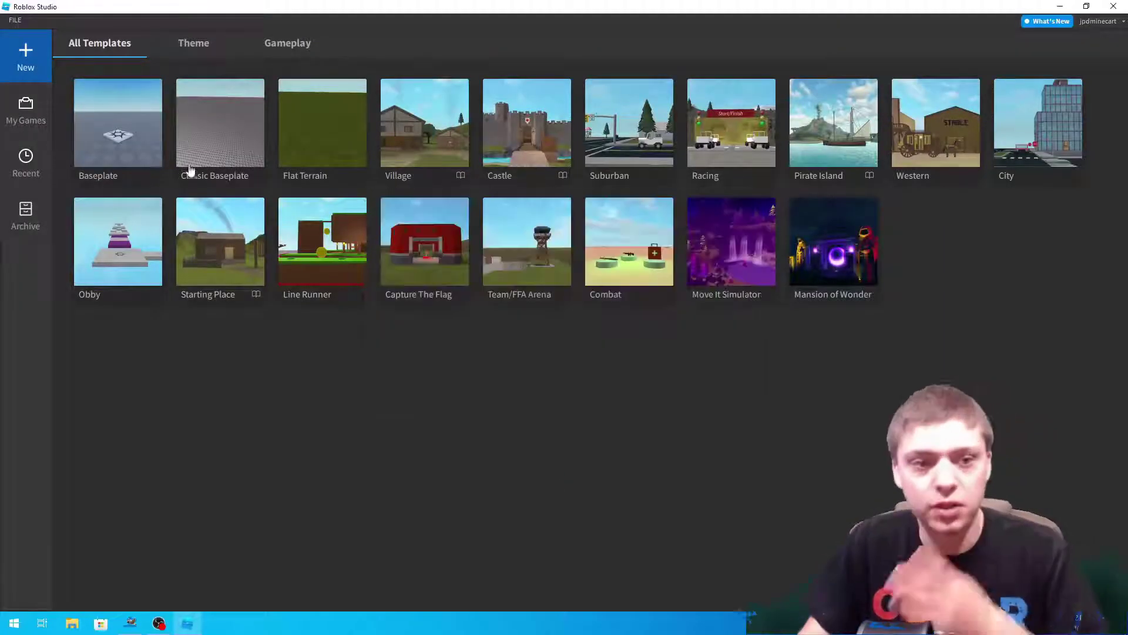
left_click(225, 162)
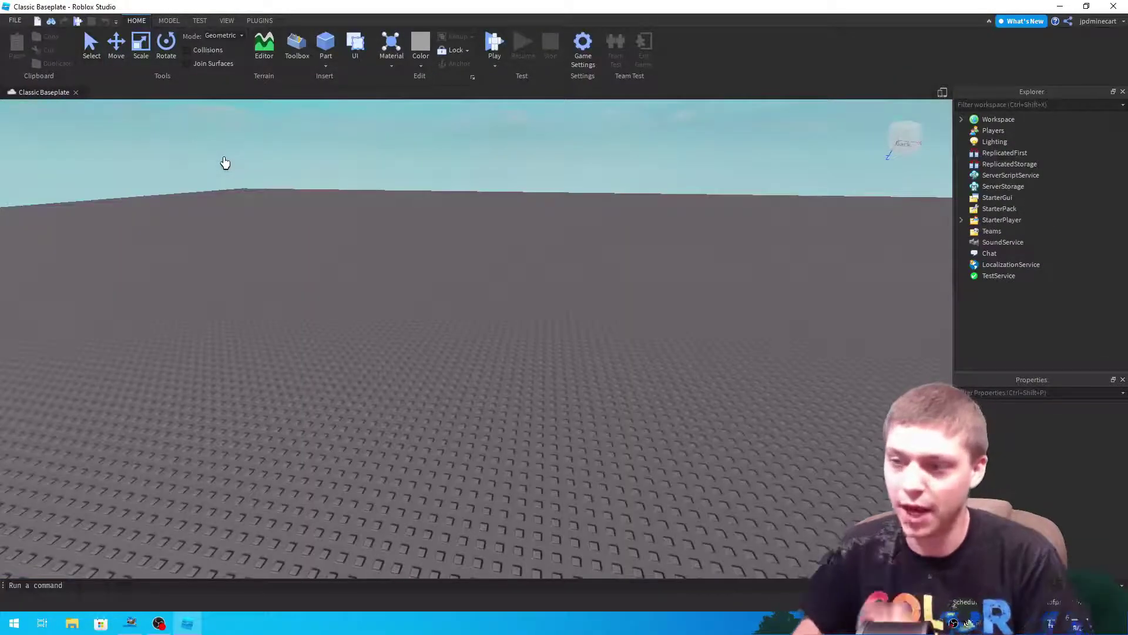
Open the Clothing Previewer plugin
left_click(258, 21)
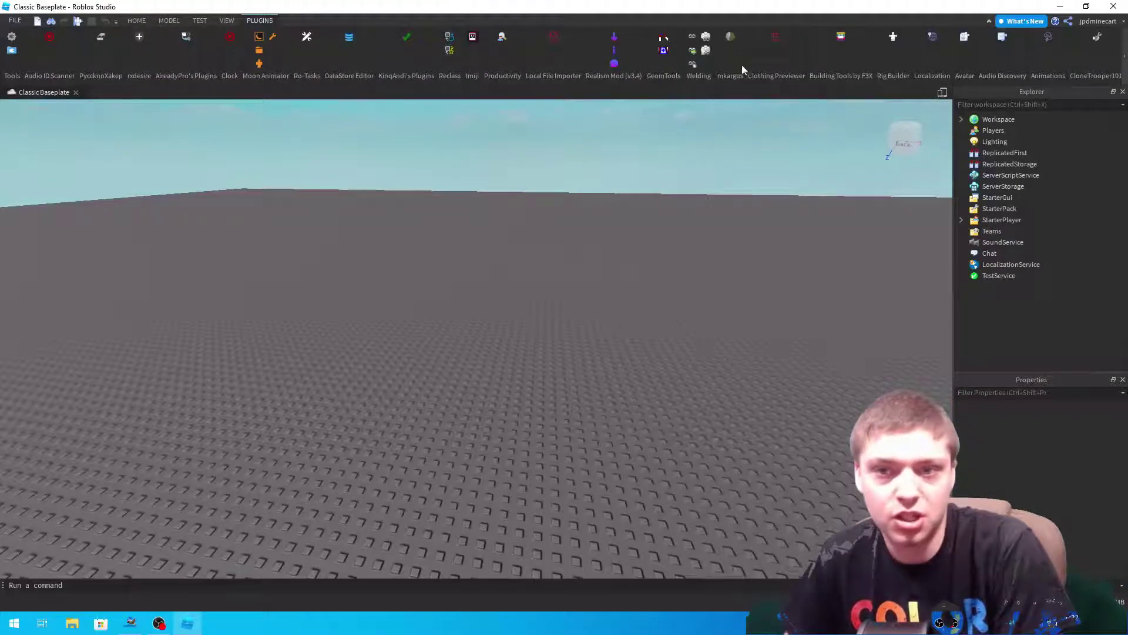
left_click(776, 37)
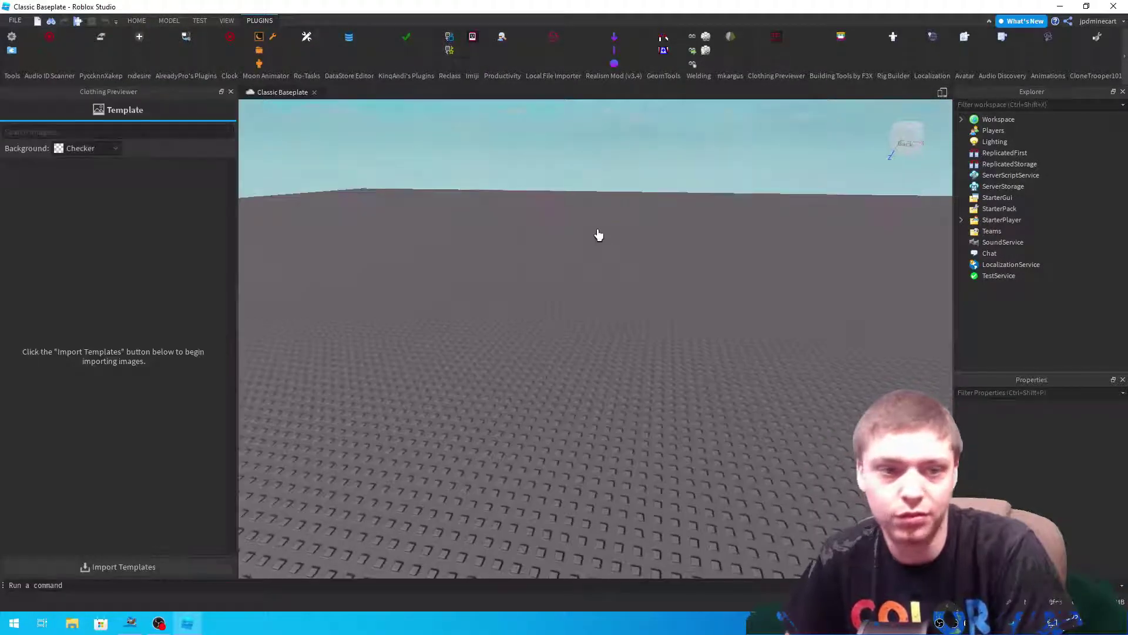
left_click(552, 39)
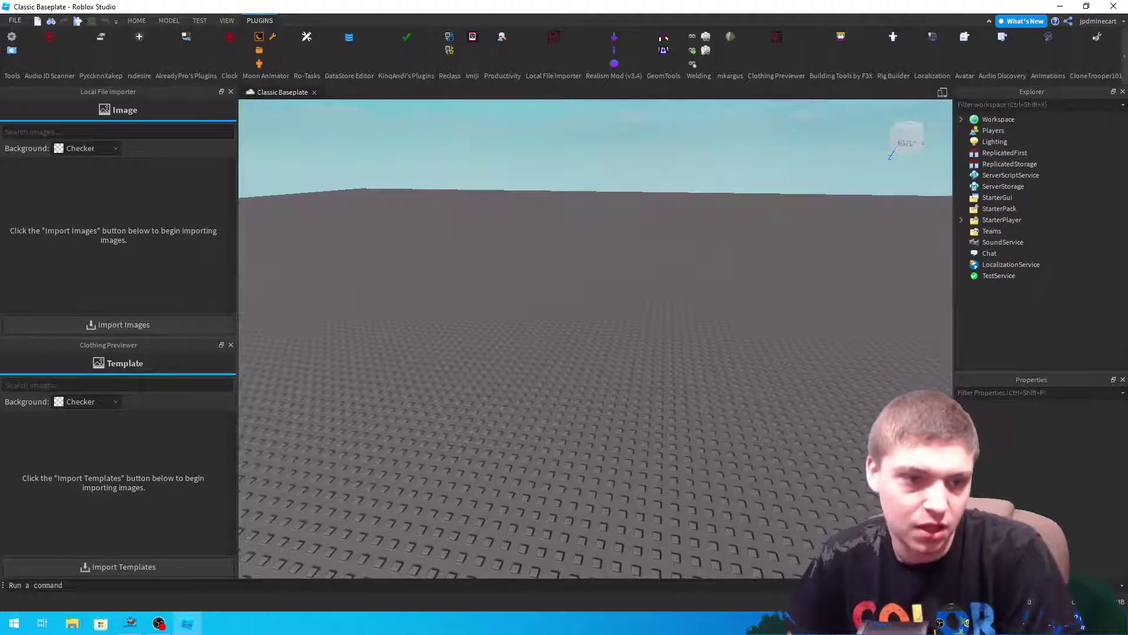
left_click(231, 92)
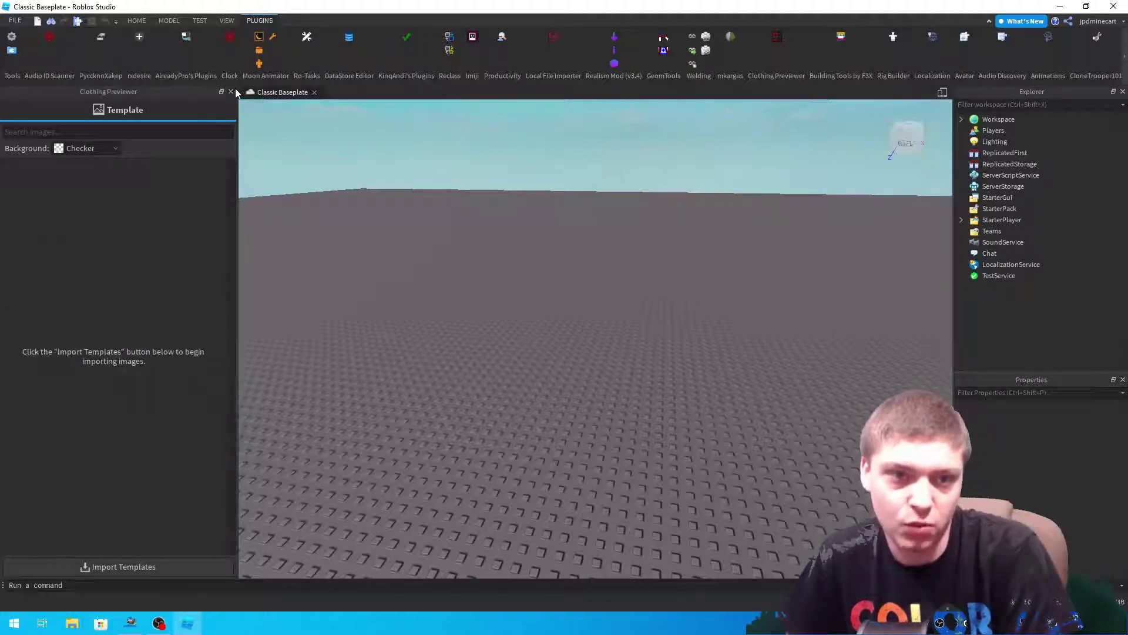
left_click(139, 38)
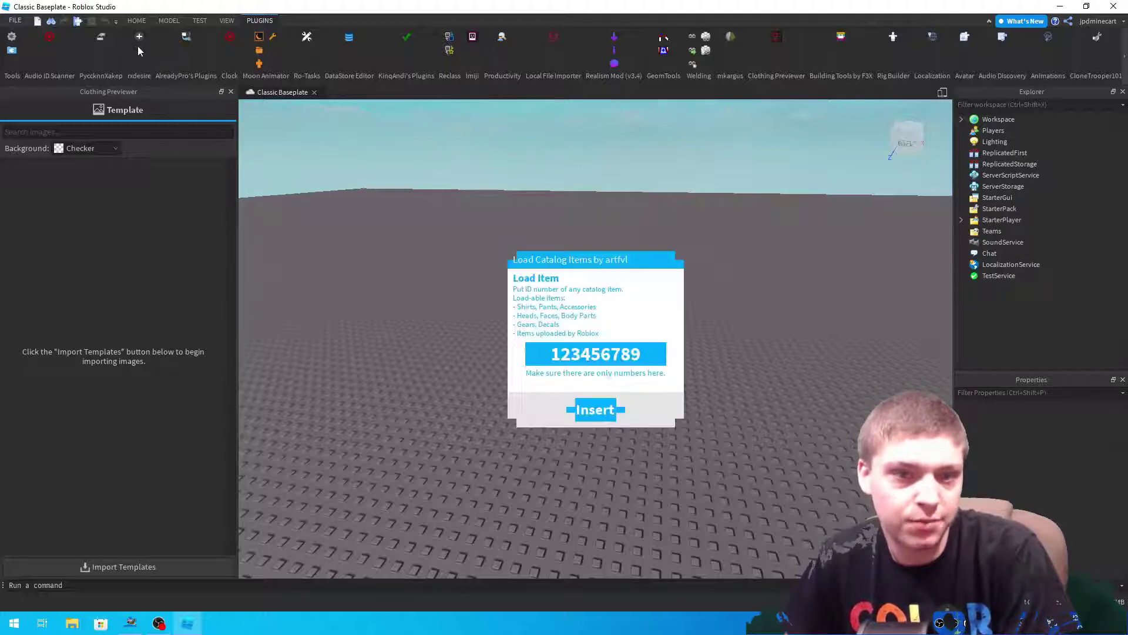
left_click(673, 261)
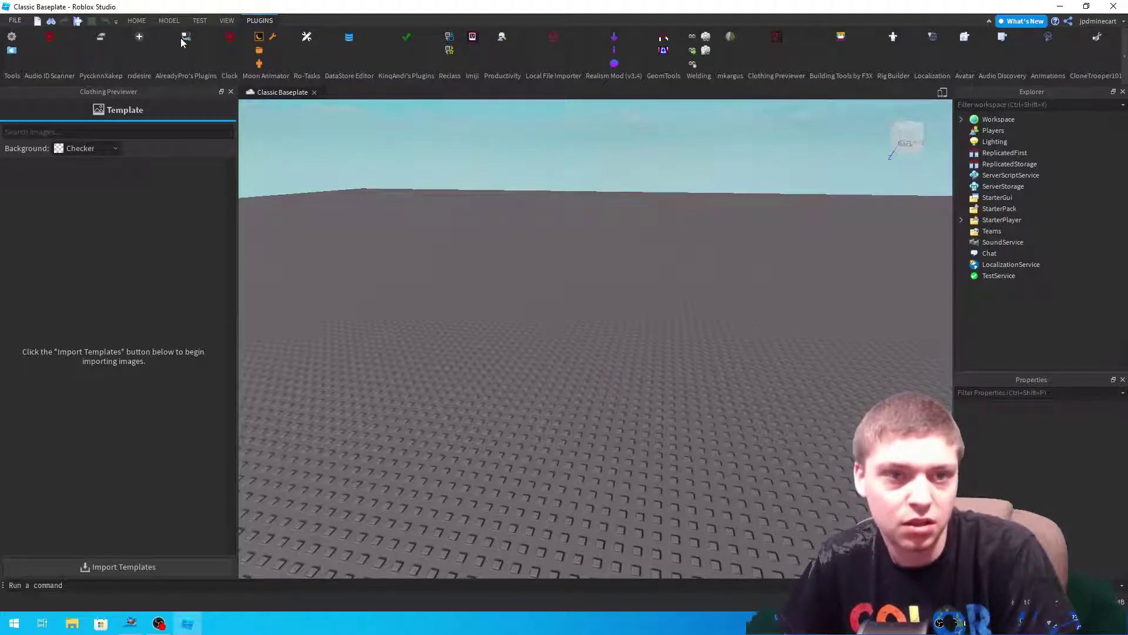
left_click(258, 41)
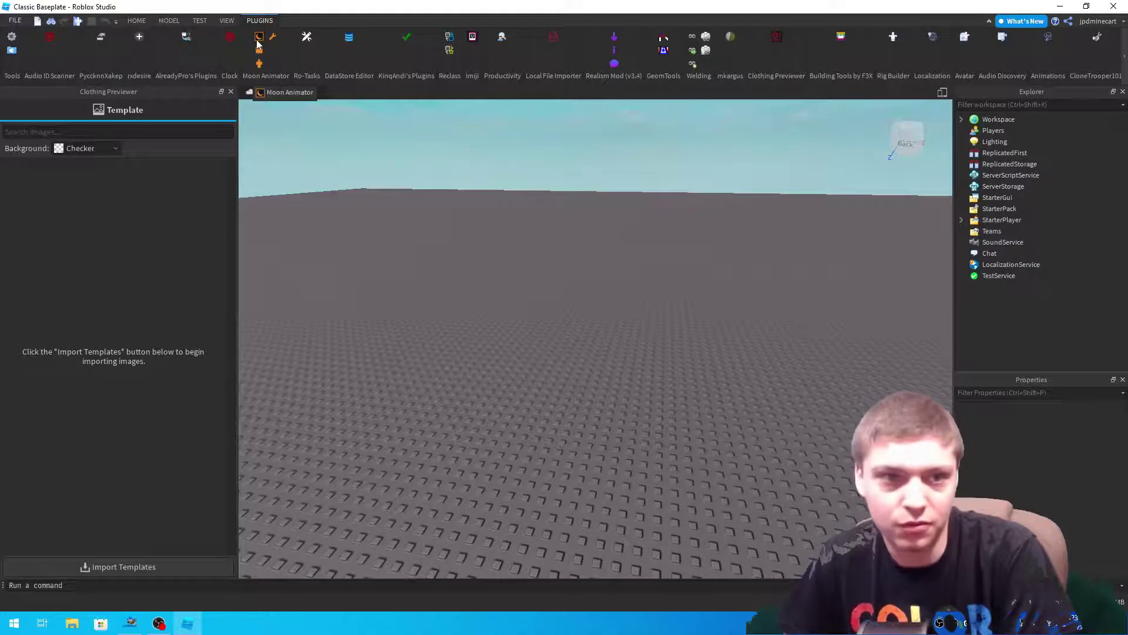
left_click(185, 37)
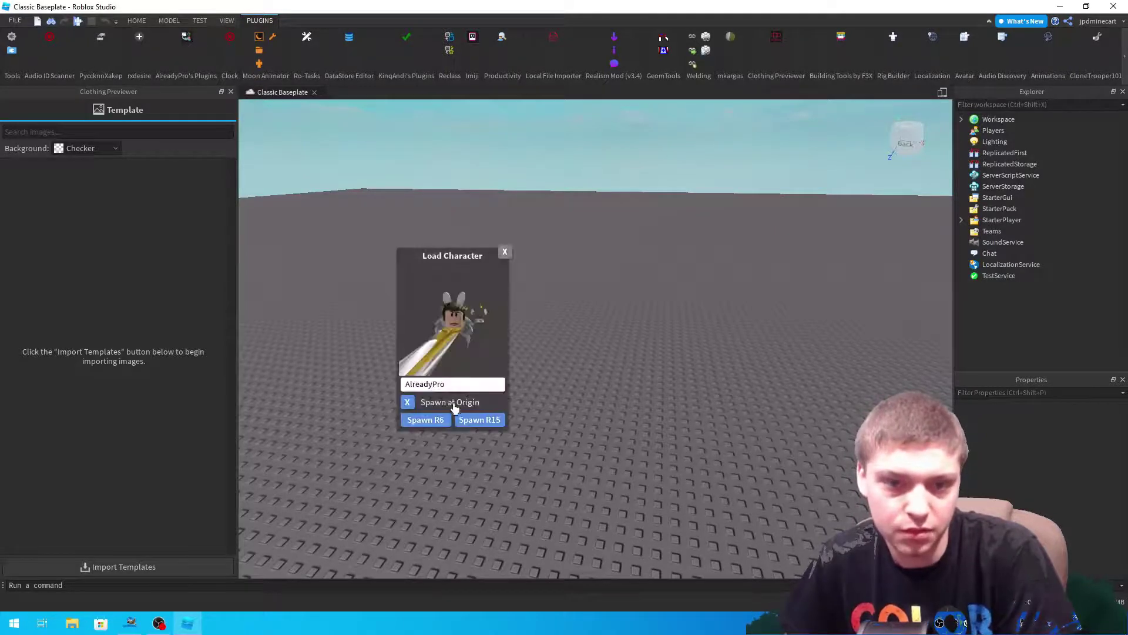
left_click(503, 252)
left_click(257, 42)
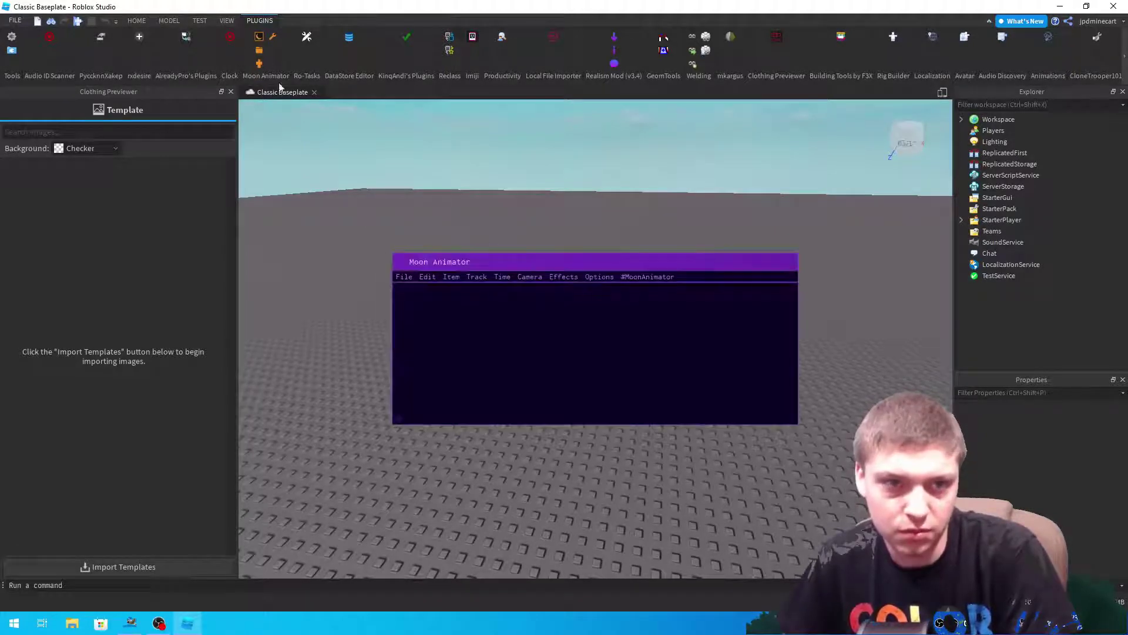
left_click(785, 261)
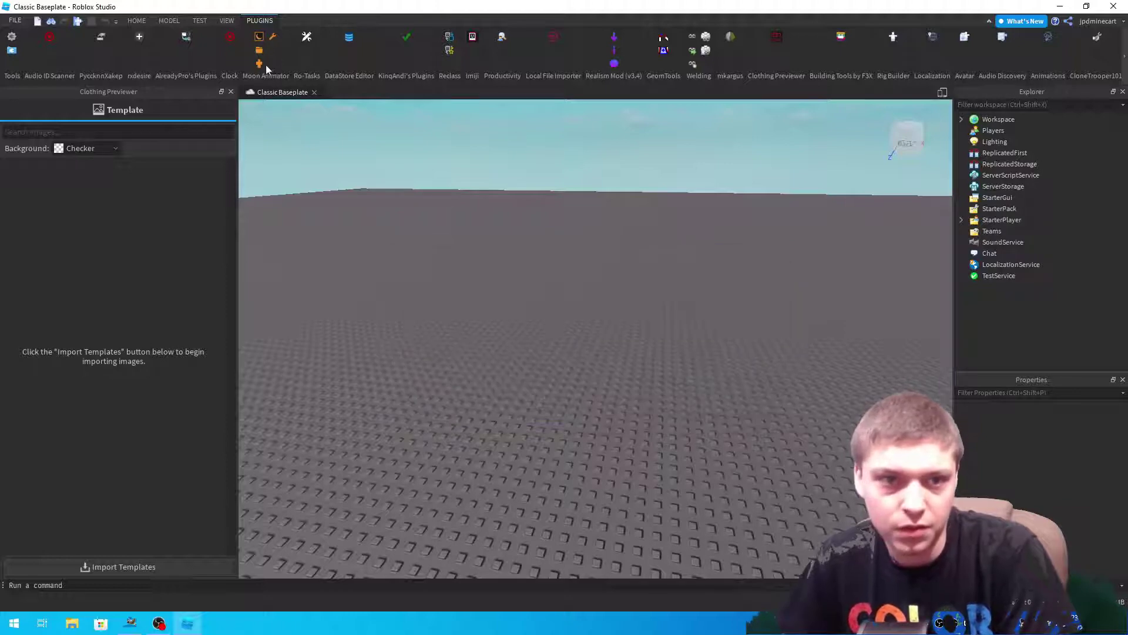
Insert the user's own avatar onto the baseplate with Moon Animator's Character Inserter and close the inserter
left_click(261, 64)
left_click(614, 397)
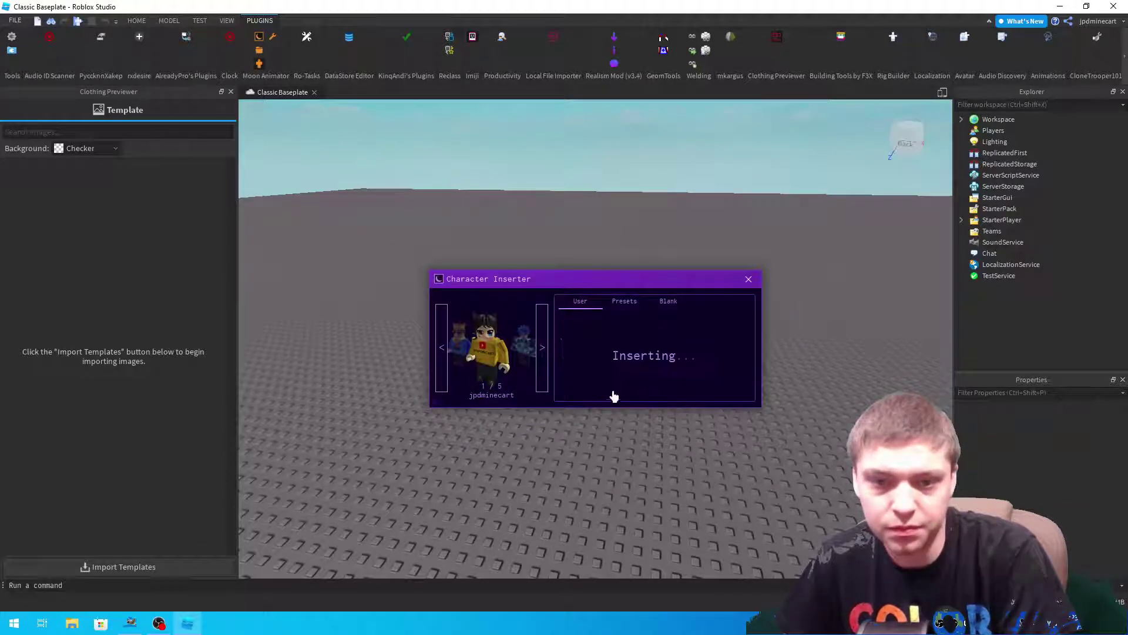
left_click(748, 279)
Apply the "83 King jpd Test.png" template from Clothing Previewer to the inserted avatar as its shirt
scroll(672, 312, "up", 3)
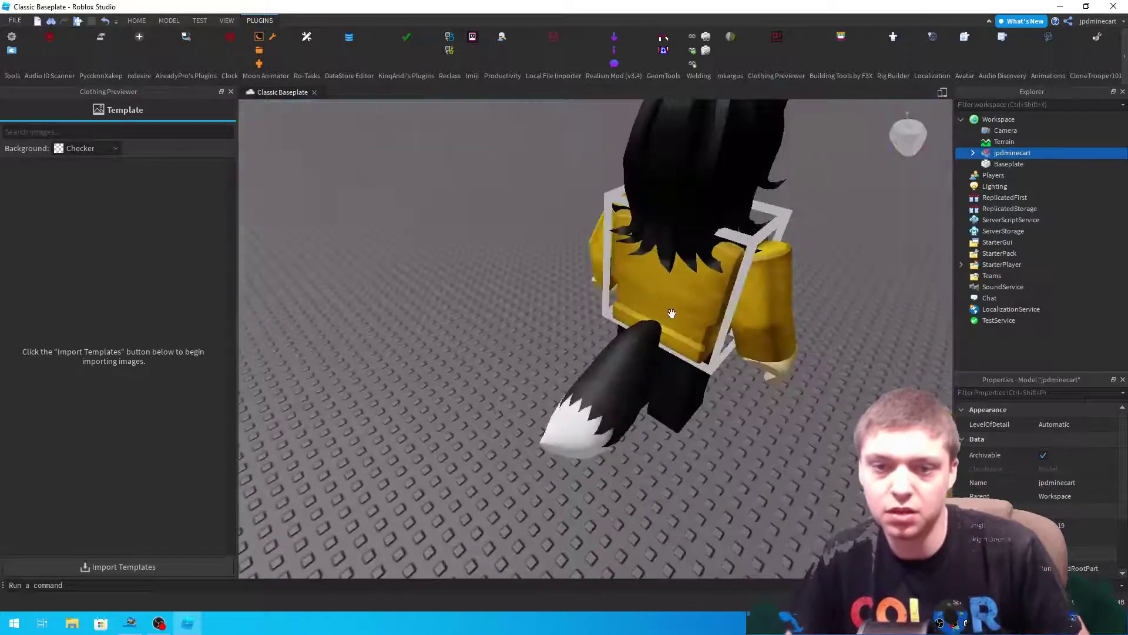
scroll(672, 313, "down", 5)
scroll(660, 416, "up", 6)
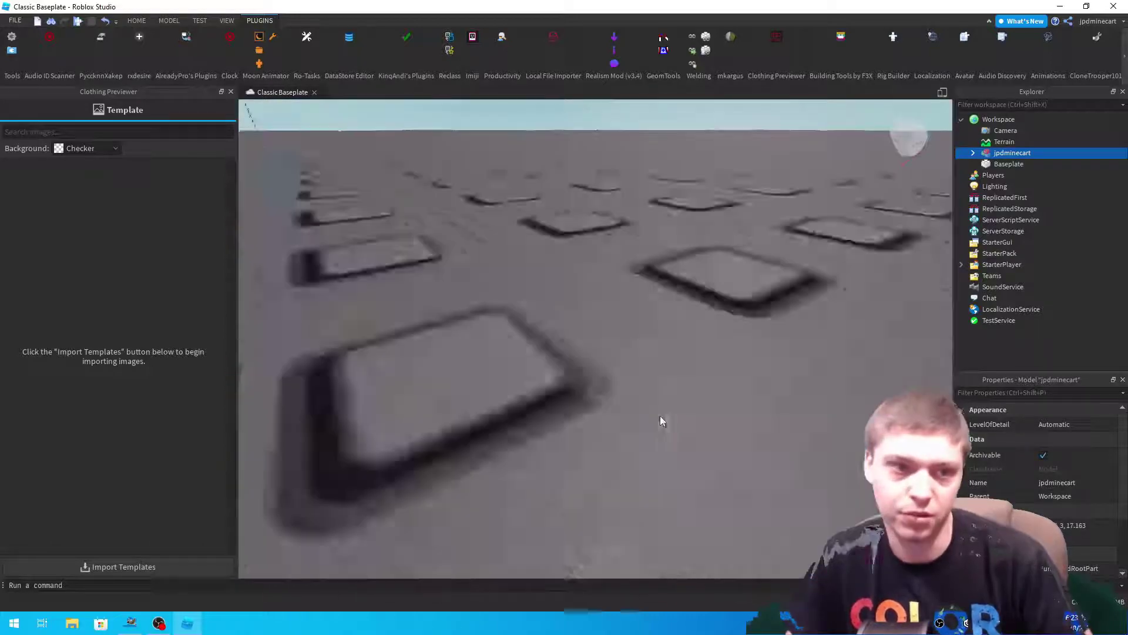
scroll(661, 415, "down", 5)
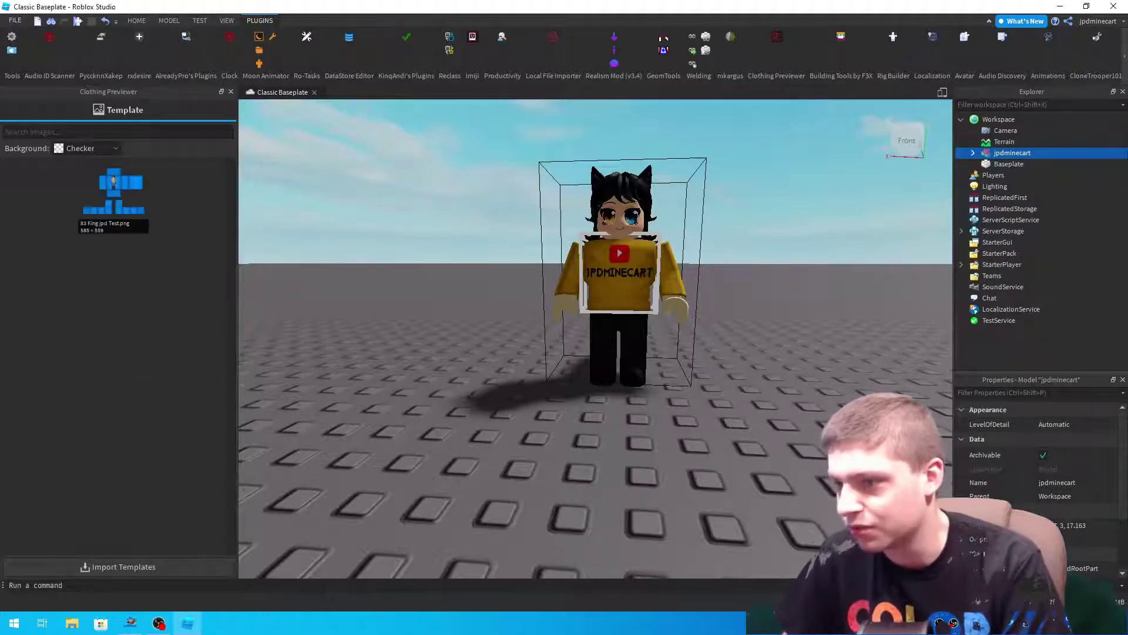
left_click(100, 194)
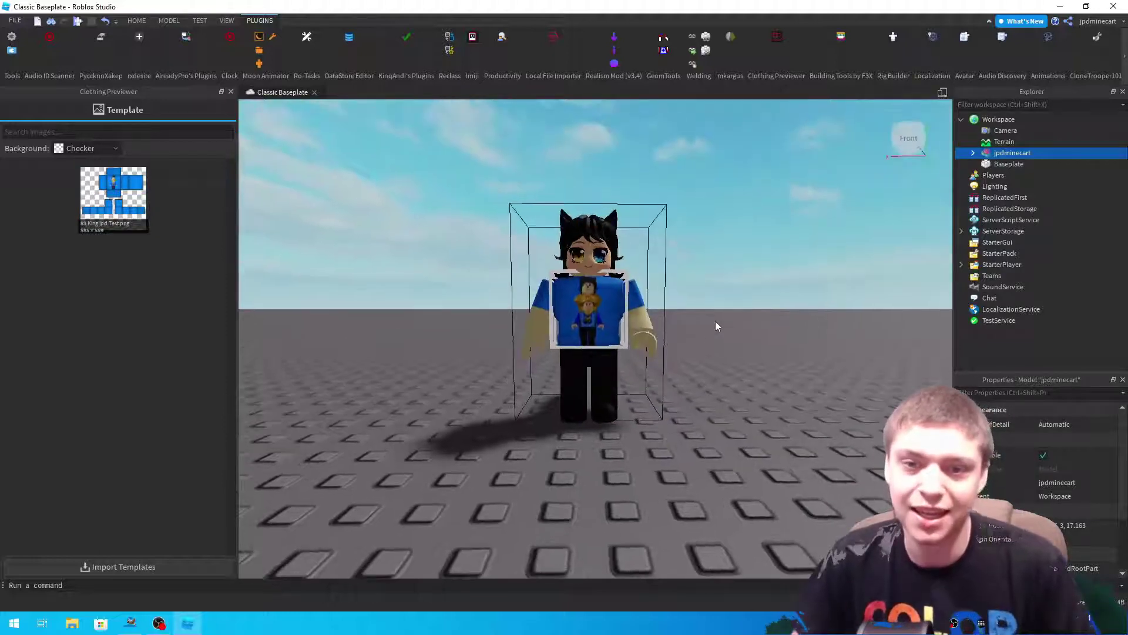
Examine the blue shirt and the character images on the avatar's chest up close and from several angles
scroll(714, 321, "up", 6)
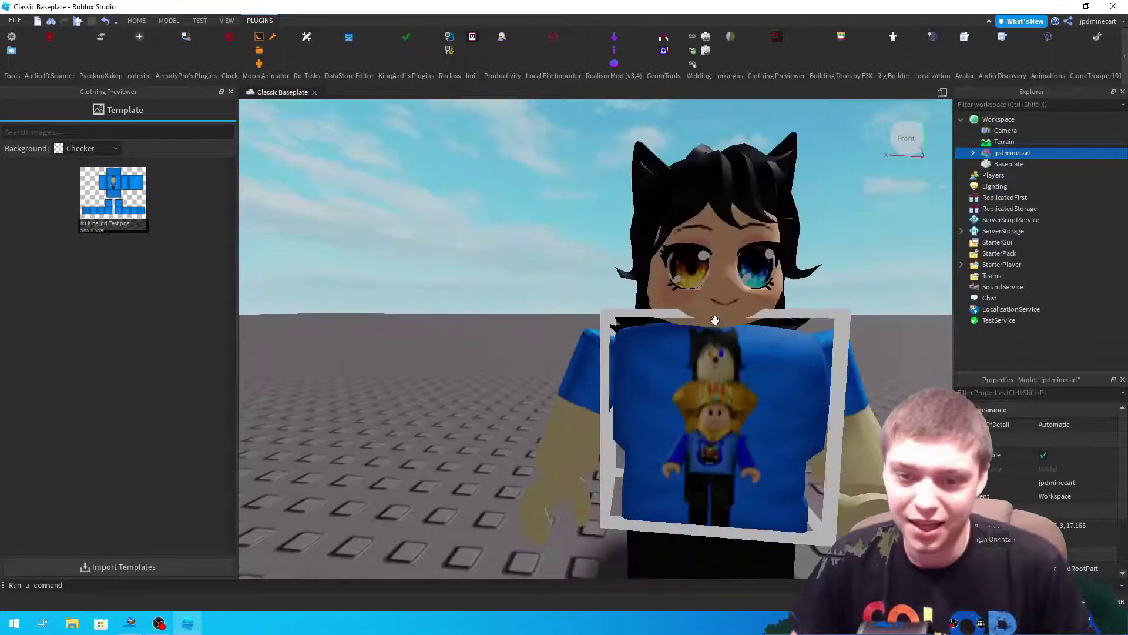
scroll(714, 321, "up", 5)
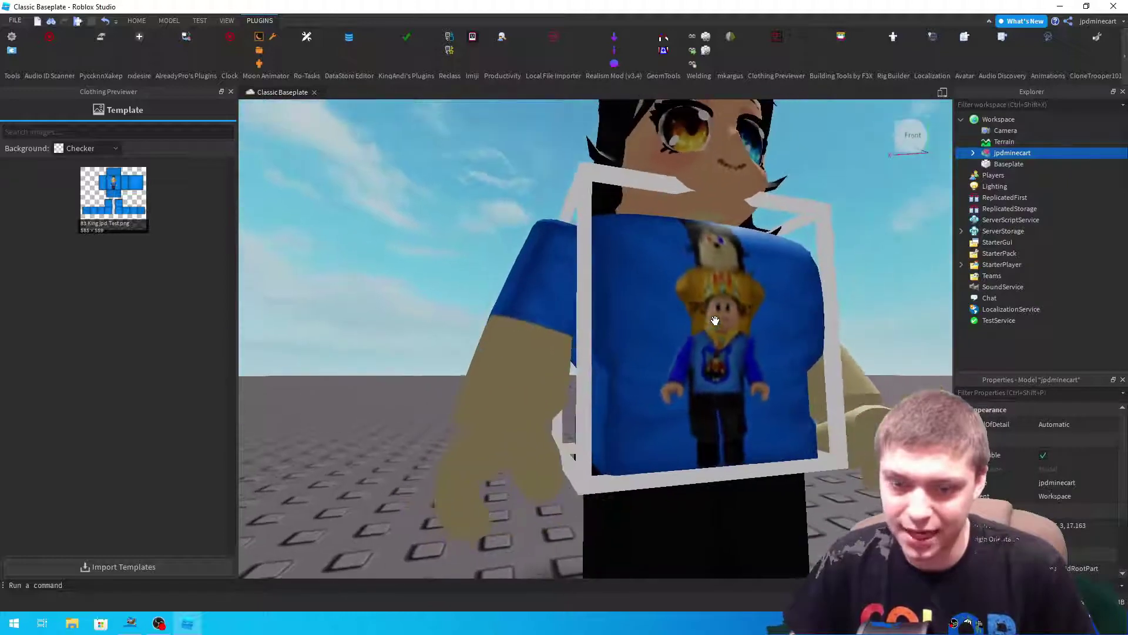
scroll(715, 321, "up", 5)
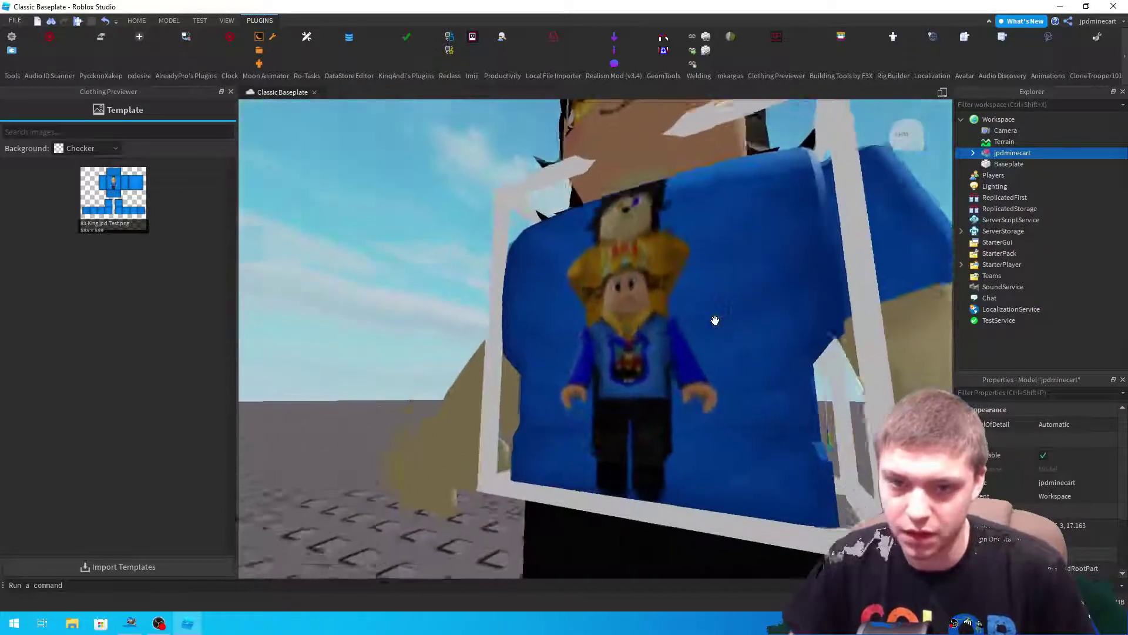
left_click_drag(715, 321, 716, 320)
scroll(715, 320, "down", 5)
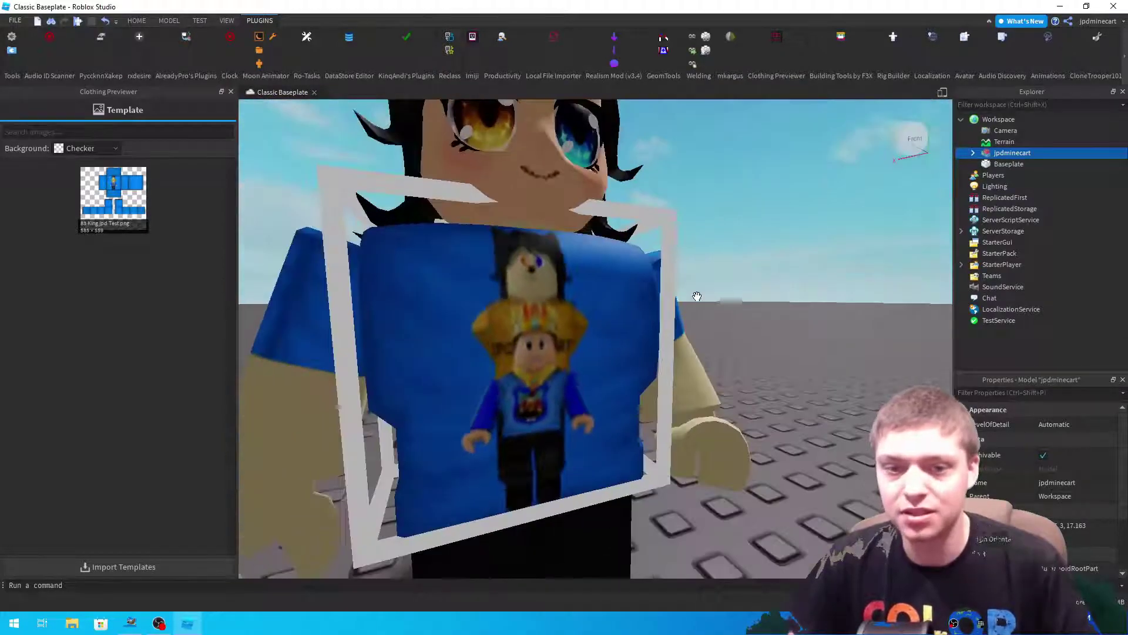
scroll(697, 297, "down", 5)
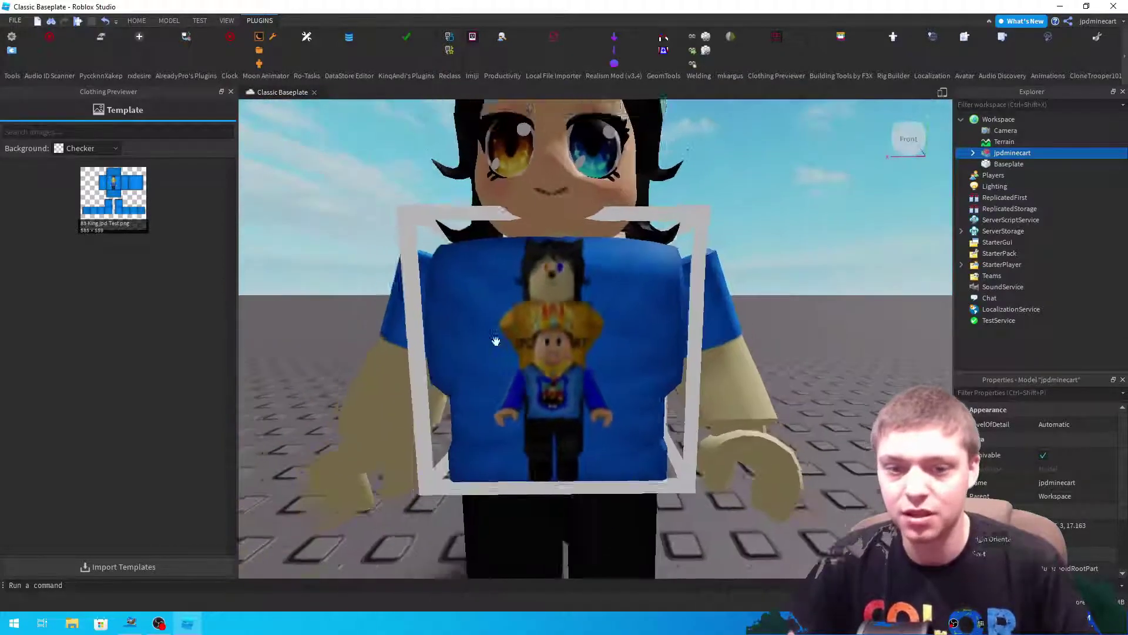
Switch to GIMP and delete both character image layers from the shirt, keeping the shading and blue layers
left_click(130, 623)
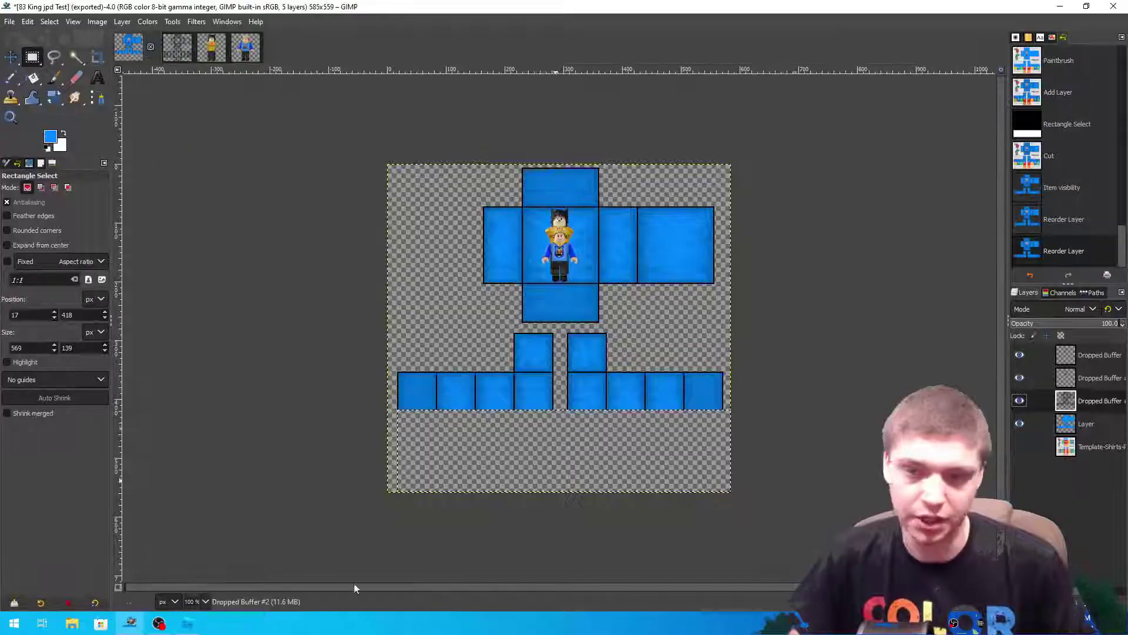
right_click(1045, 377)
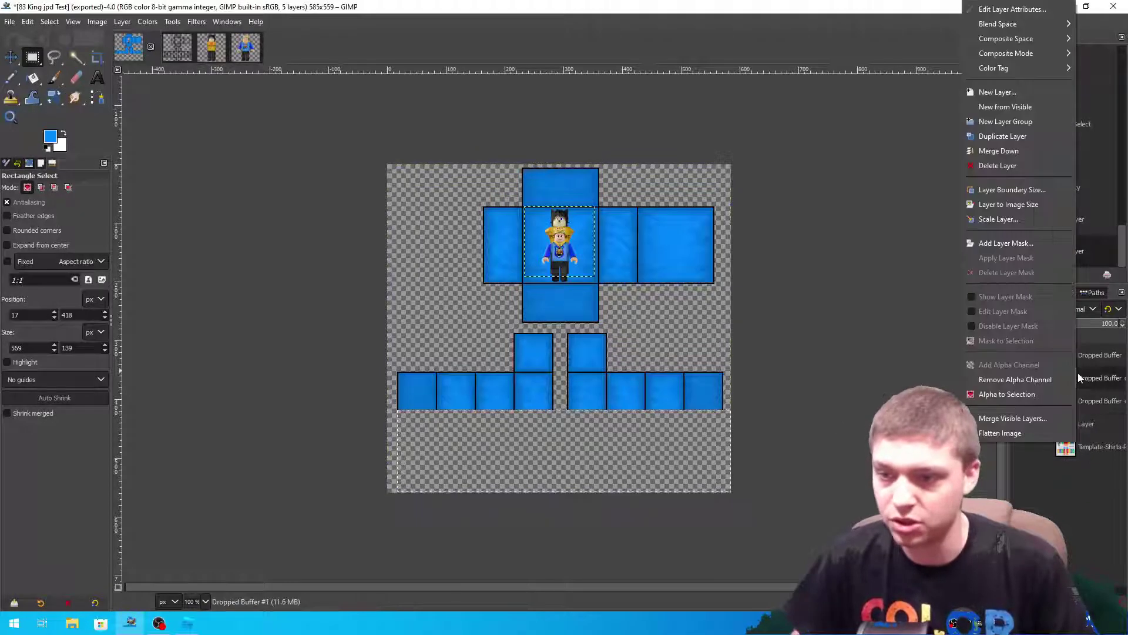
left_click(998, 167)
right_click(1045, 402)
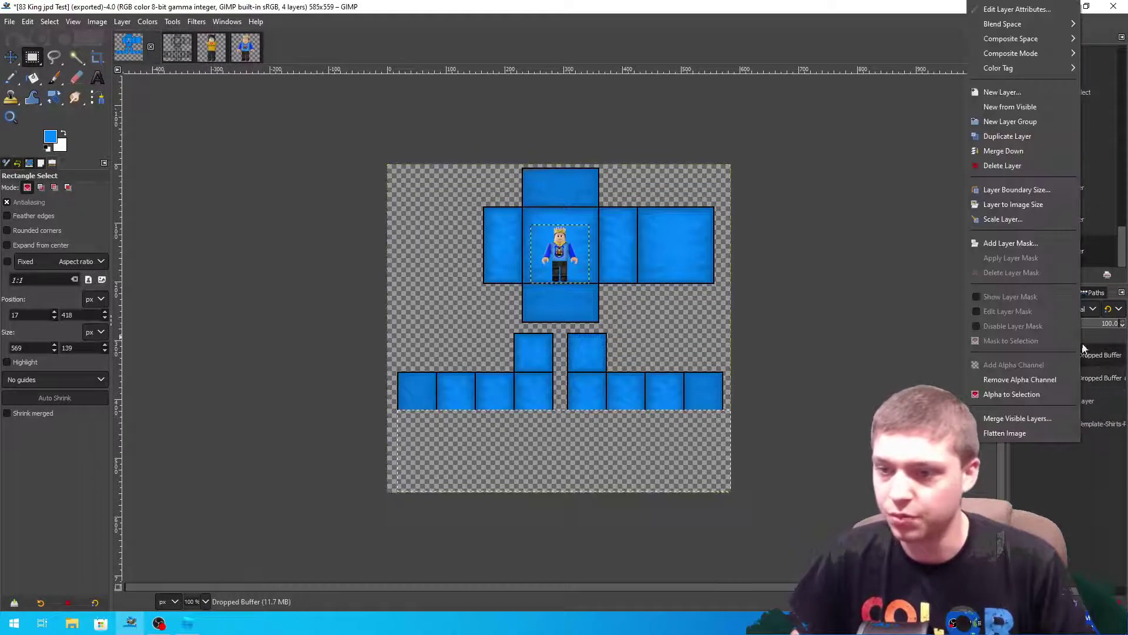
left_click(999, 166)
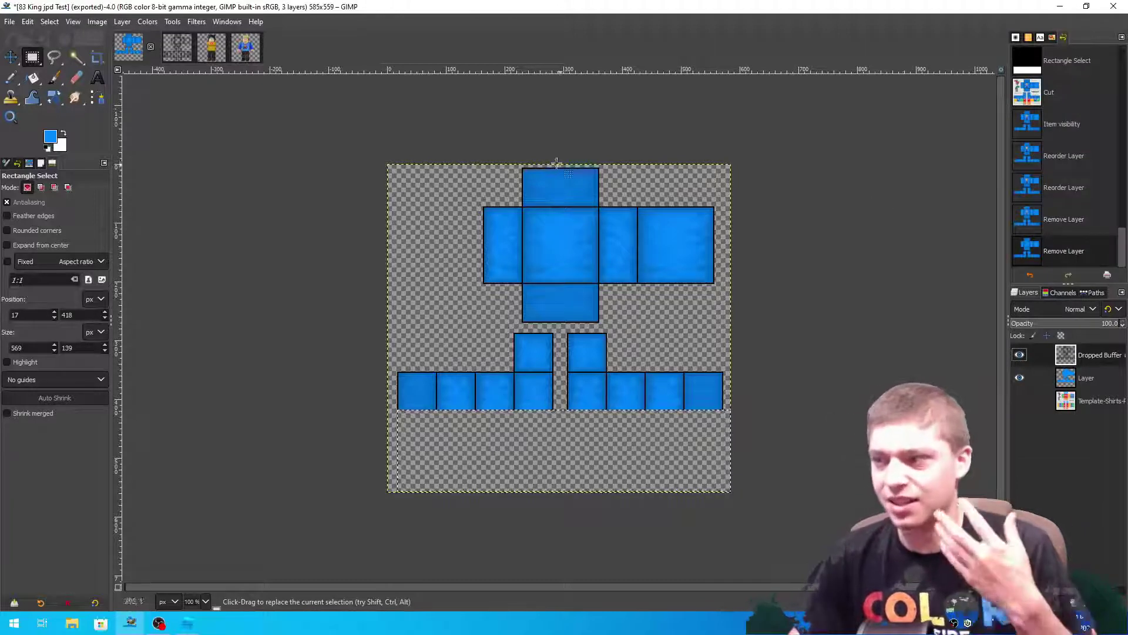
Export the plain blue shirt over "83 King jpd Test.png" with the offered PNG settings
left_click(9, 21)
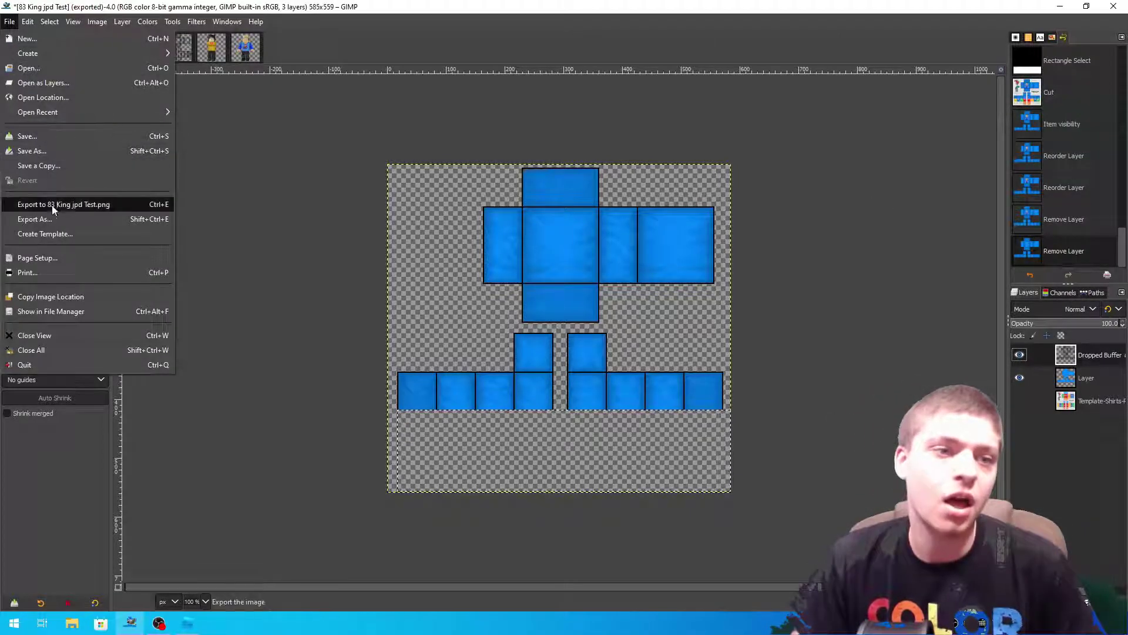
left_click(35, 219)
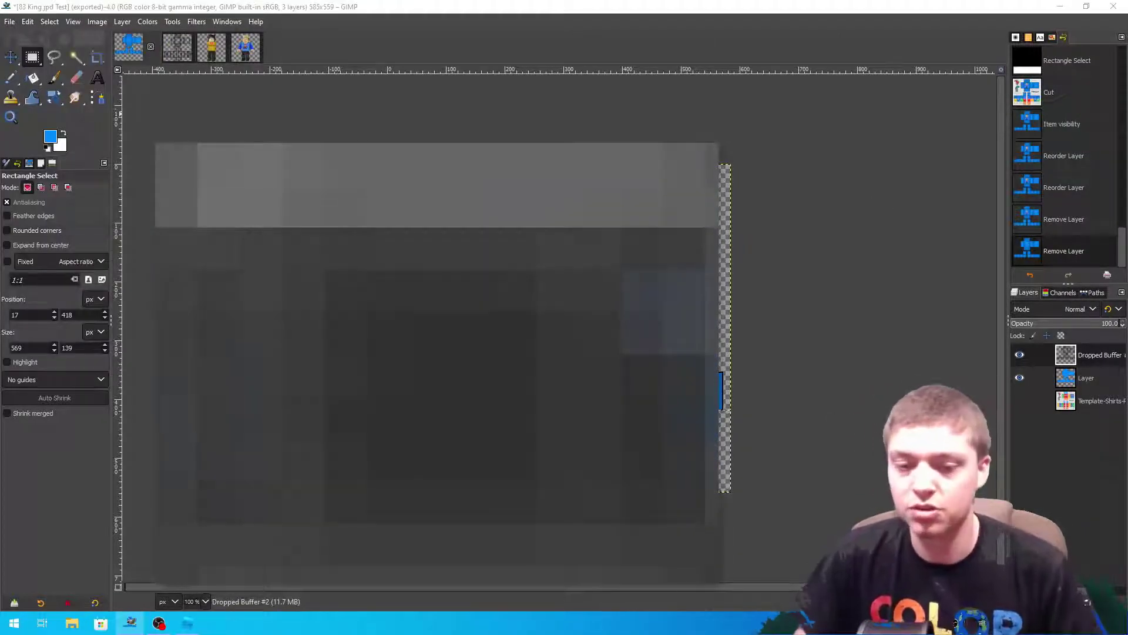
key("Return")
key("Return")
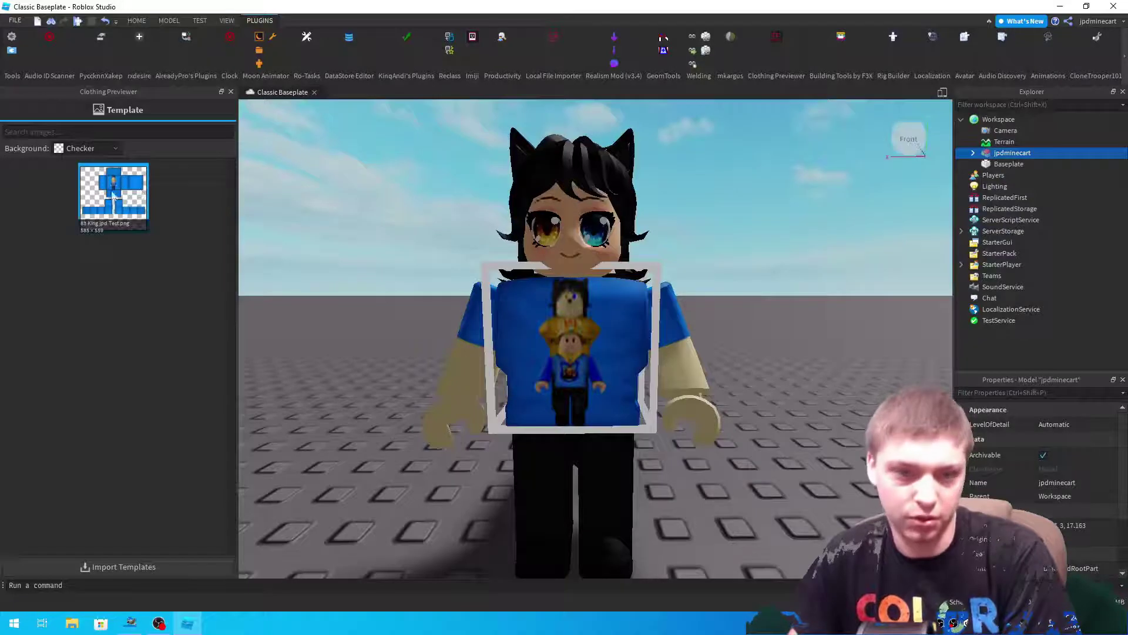
Replace the old template in Roblox Studio's Clothing Previewer with the re-exported "83 King jpd Test.png" and apply it to the avatar
right_click(124, 203)
left_click(159, 241)
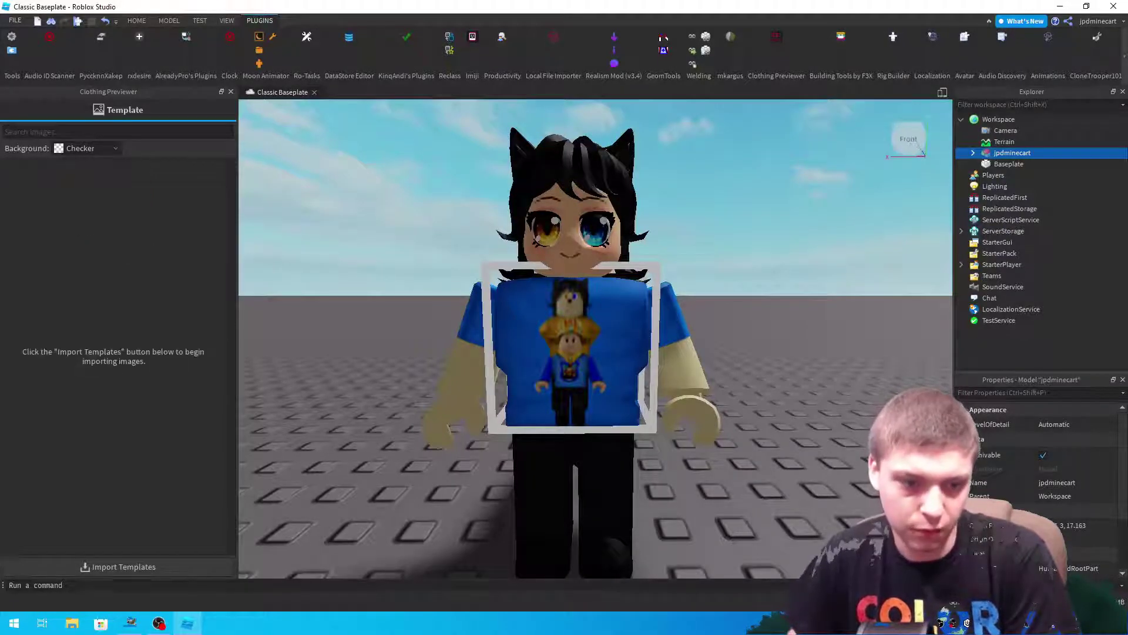
left_click(162, 566)
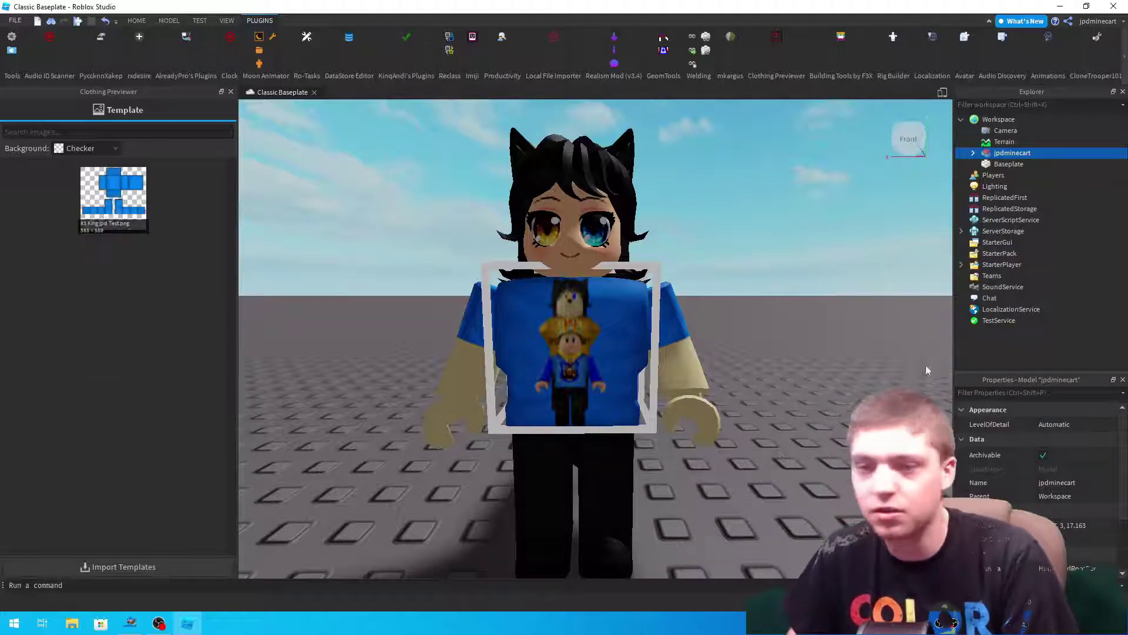
left_click_drag(100, 200, 534, 339)
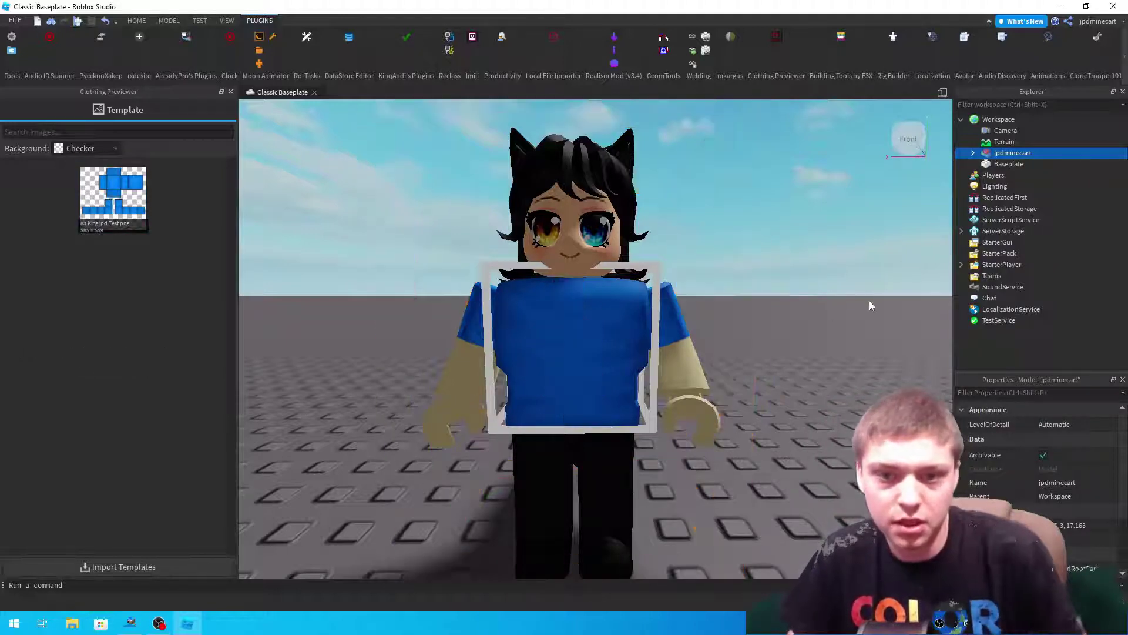
Examine the plain blue shirt on the avatar from front, side and back, including the torso shading, sleeves and lower arms
left_click_drag(856, 294, 836, 295)
key("a")
key("s")
key("d")
key("w")
key("w")
key("a")
key("a")
left_click_drag(682, 277, 682, 277)
key("a")
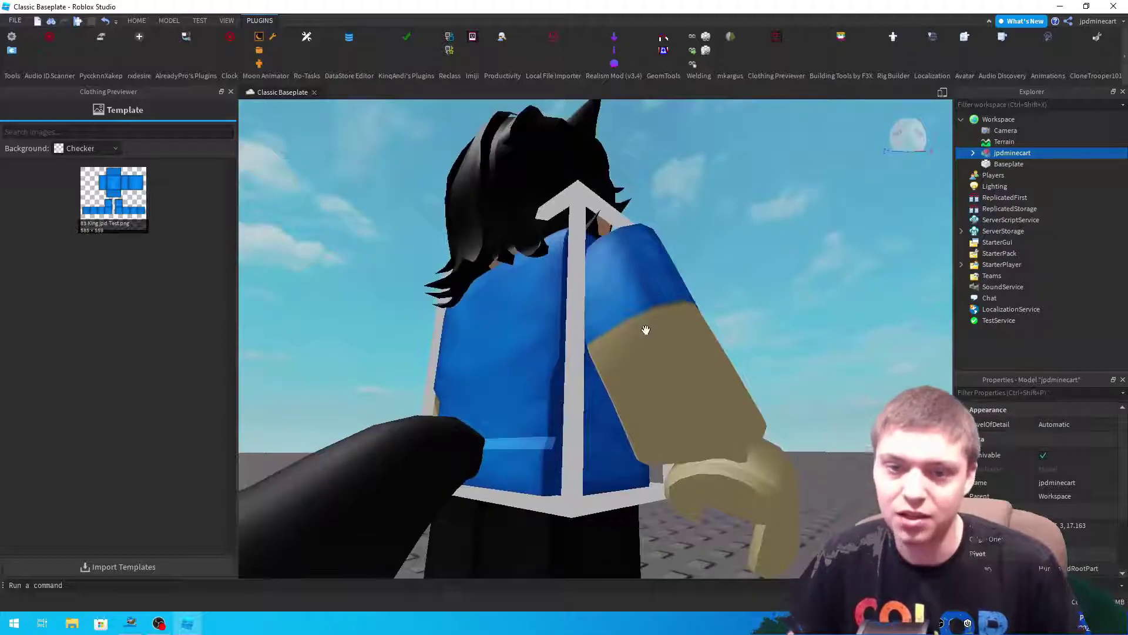
key("a")
left_click_drag(646, 330, 647, 331)
key("d")
left_click_drag(719, 339, 719, 339)
key("d")
key("s")
key("d")
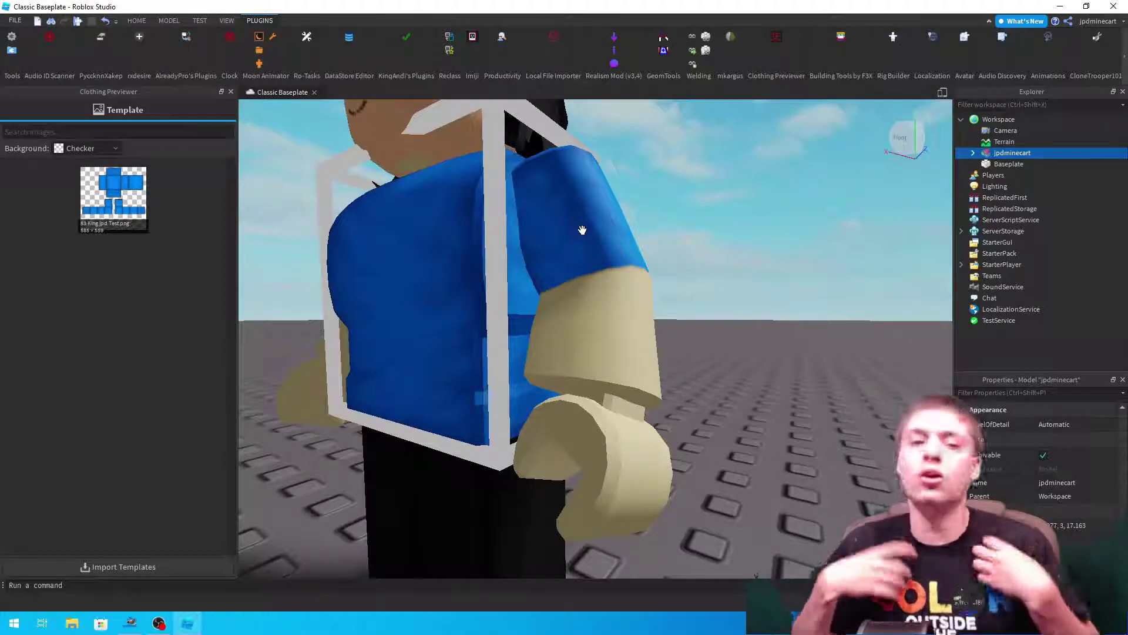
left_click_drag(587, 264, 588, 264)
key("q")
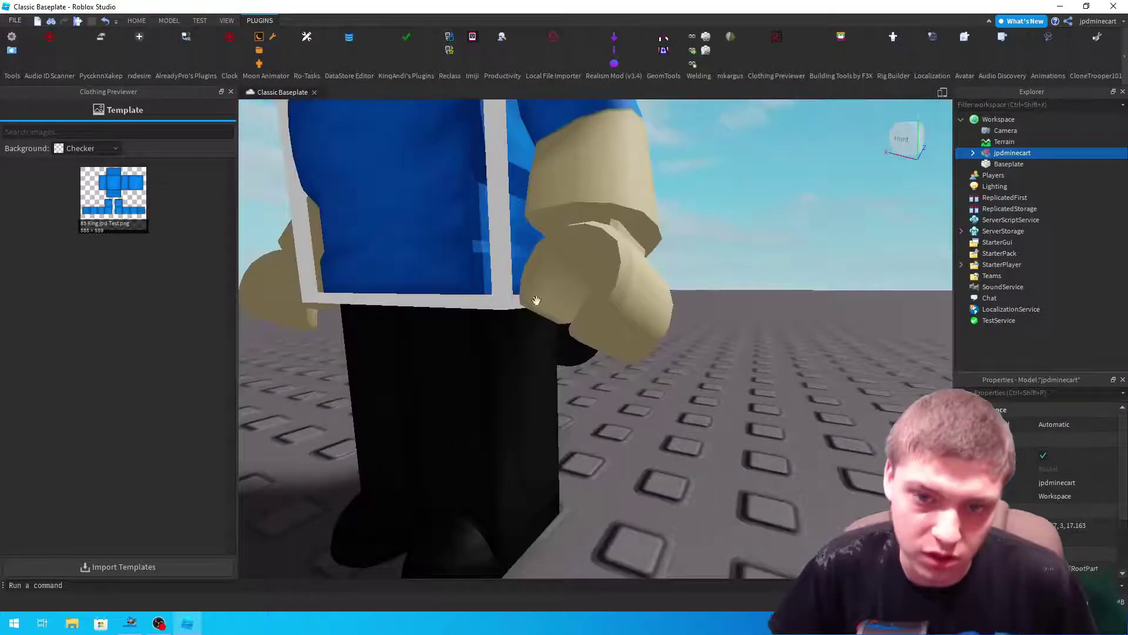
left_click_drag(586, 184, 574, 267)
key("e")
scroll(600, 276, "down", 2)
key("d")
scroll(580, 277, "down", 2)
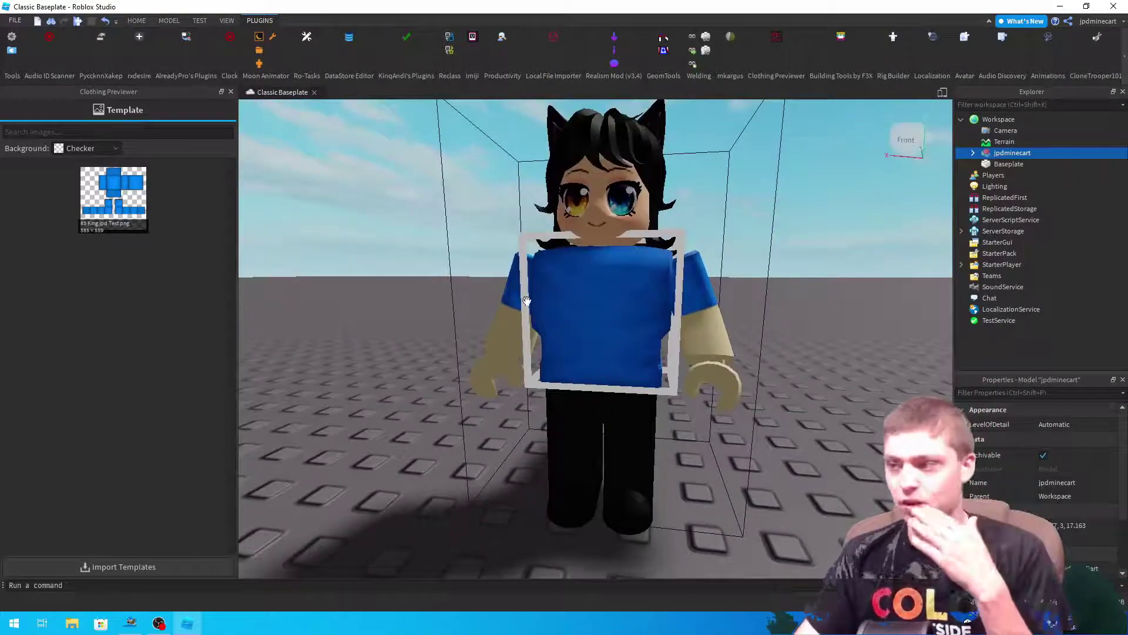